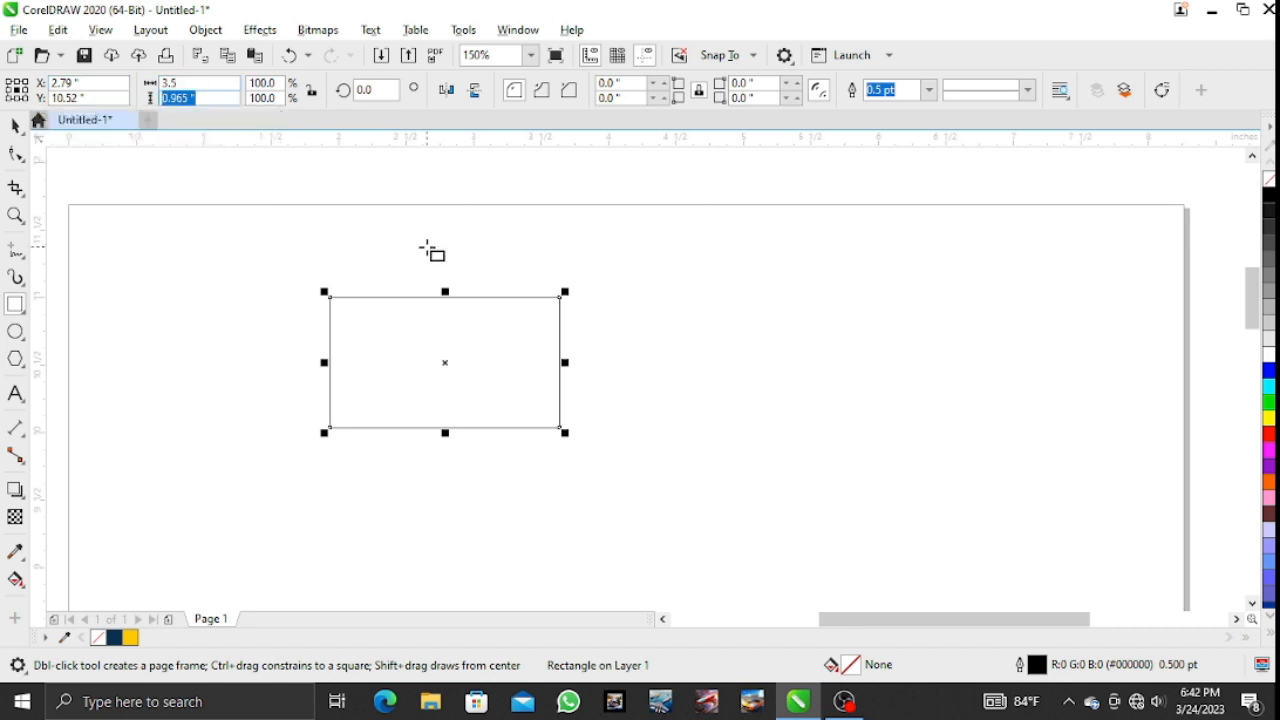
Set the card rectangle's height to 2 inches and nudge it right and down on the page.
text(2)
key(Return)
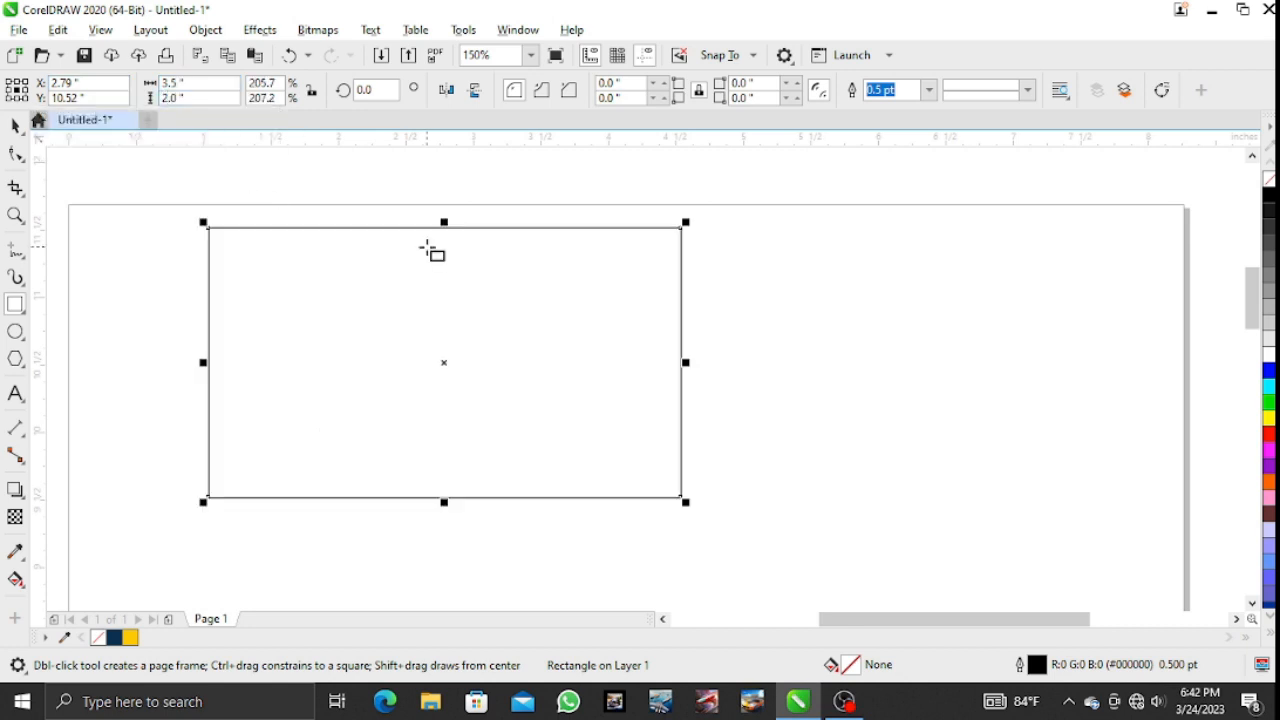
click(16, 128)
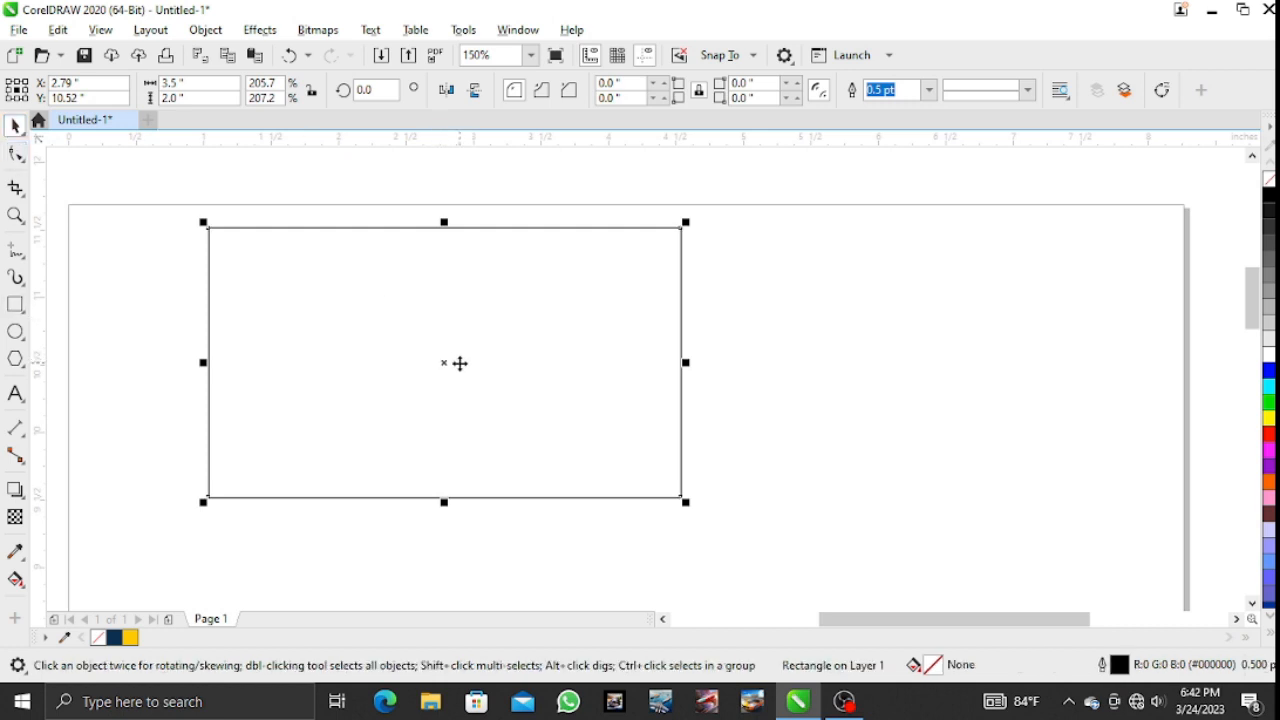
drag(460, 363, 551, 399)
click(869, 344)
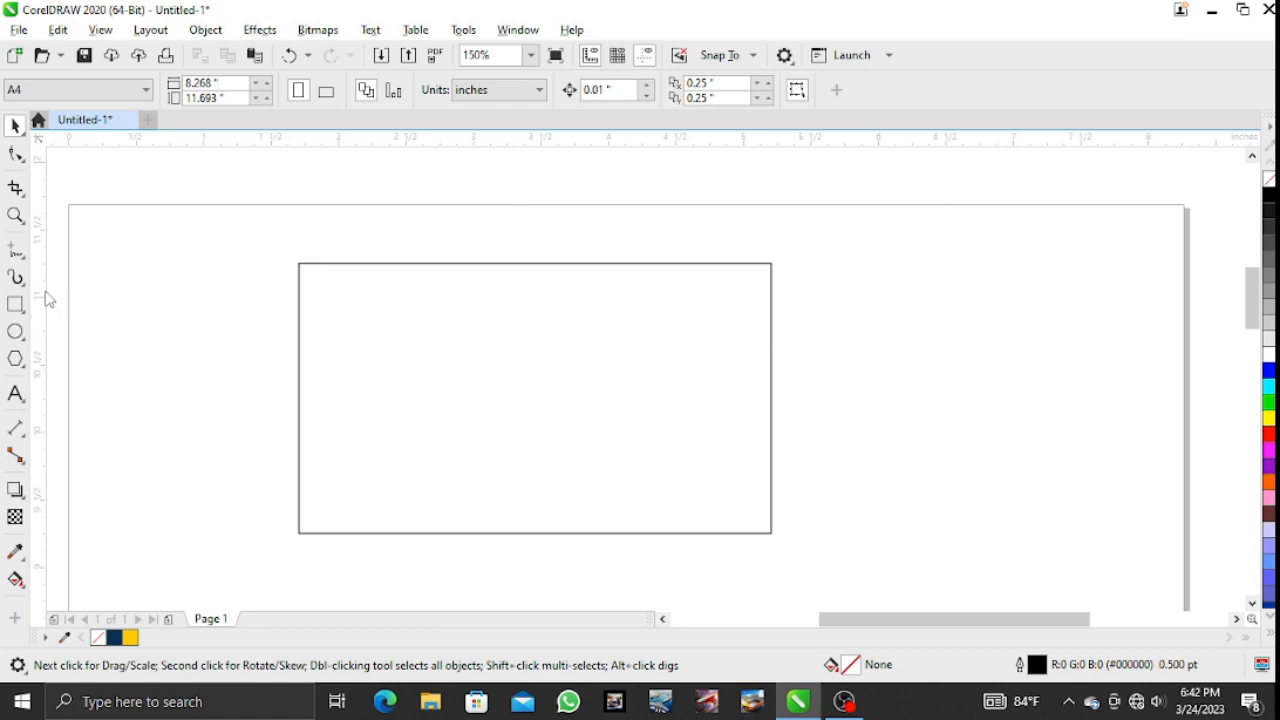
Draw a small narrow rectangle inside the card and fully round its corners.
click(16, 304)
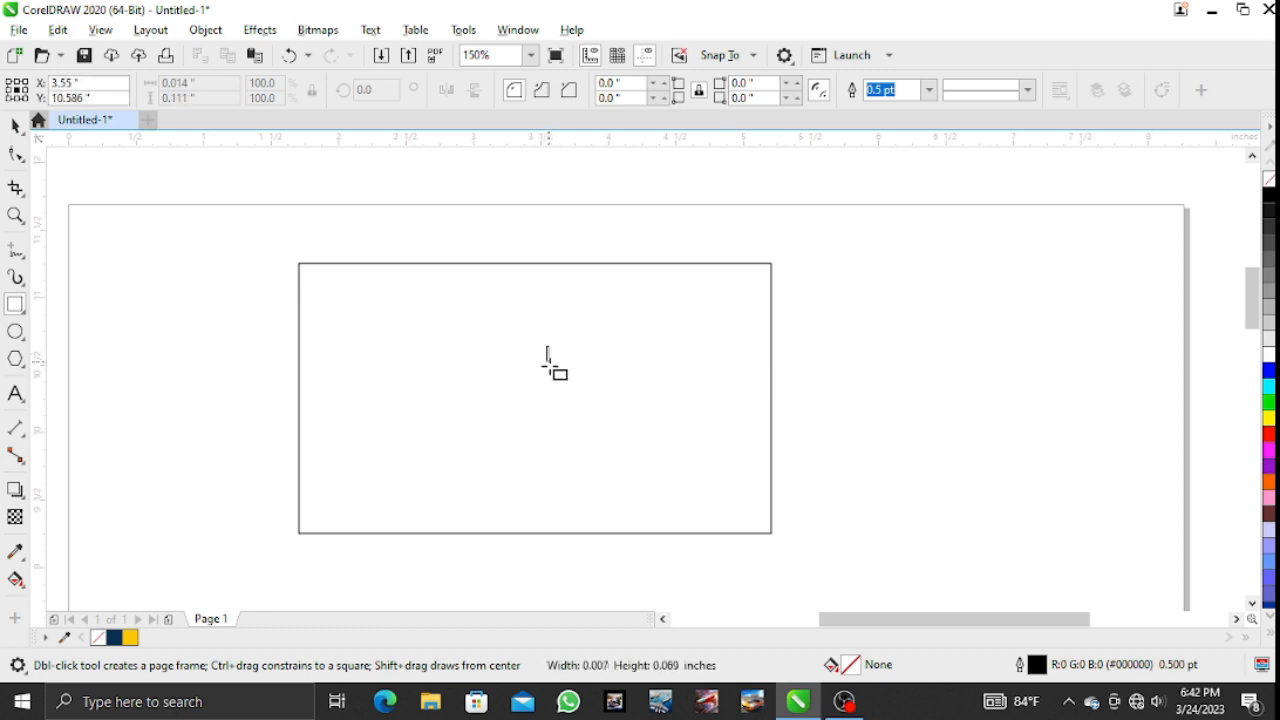
drag(548, 358, 576, 452)
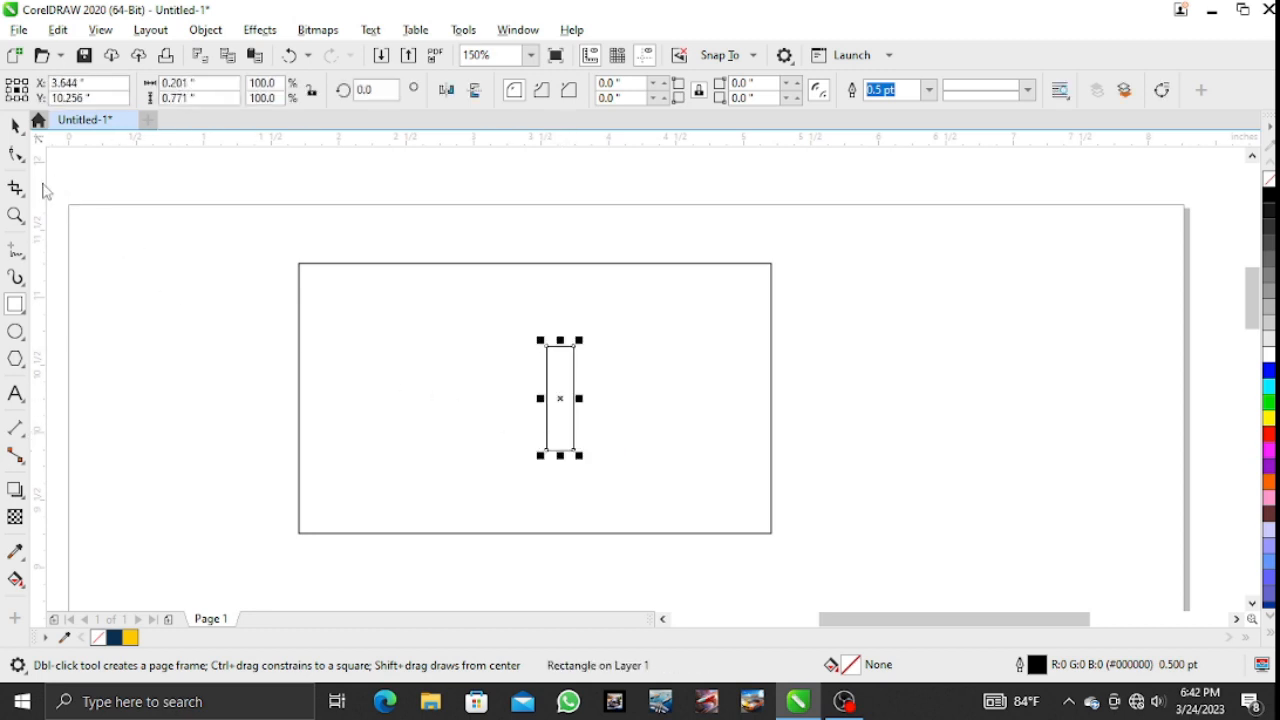
click(16, 155)
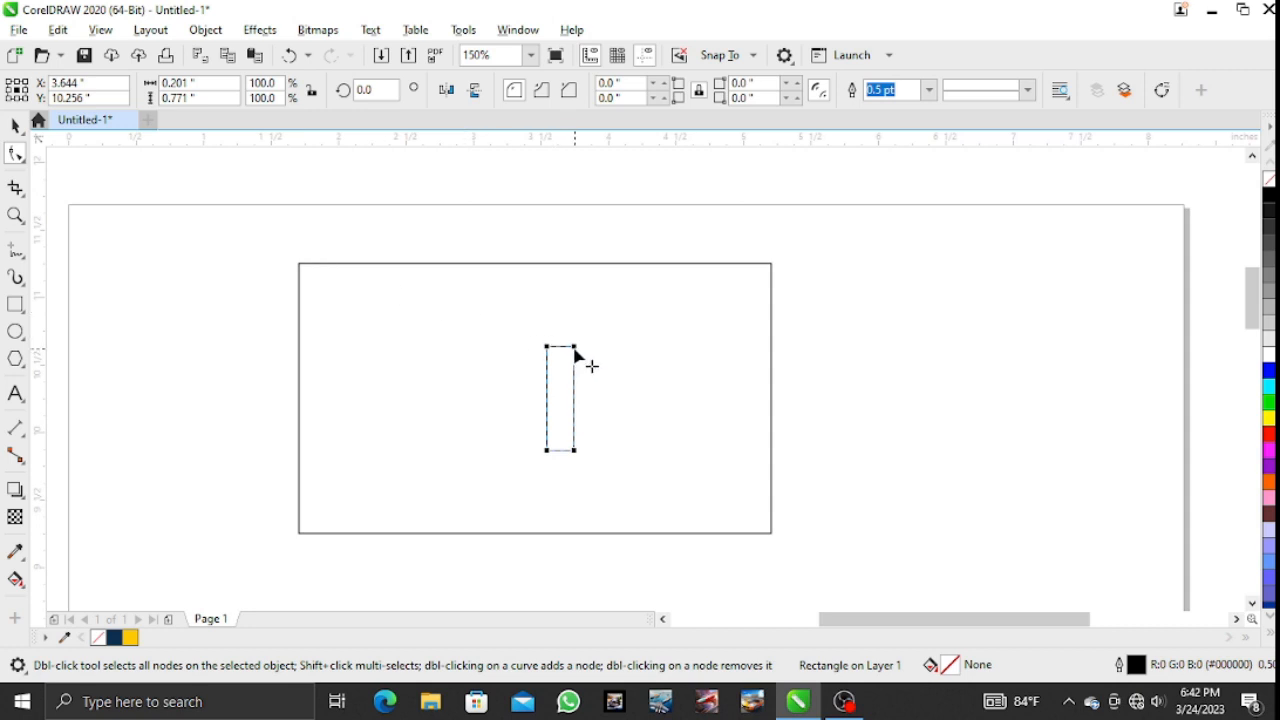
drag(574, 348, 551, 323)
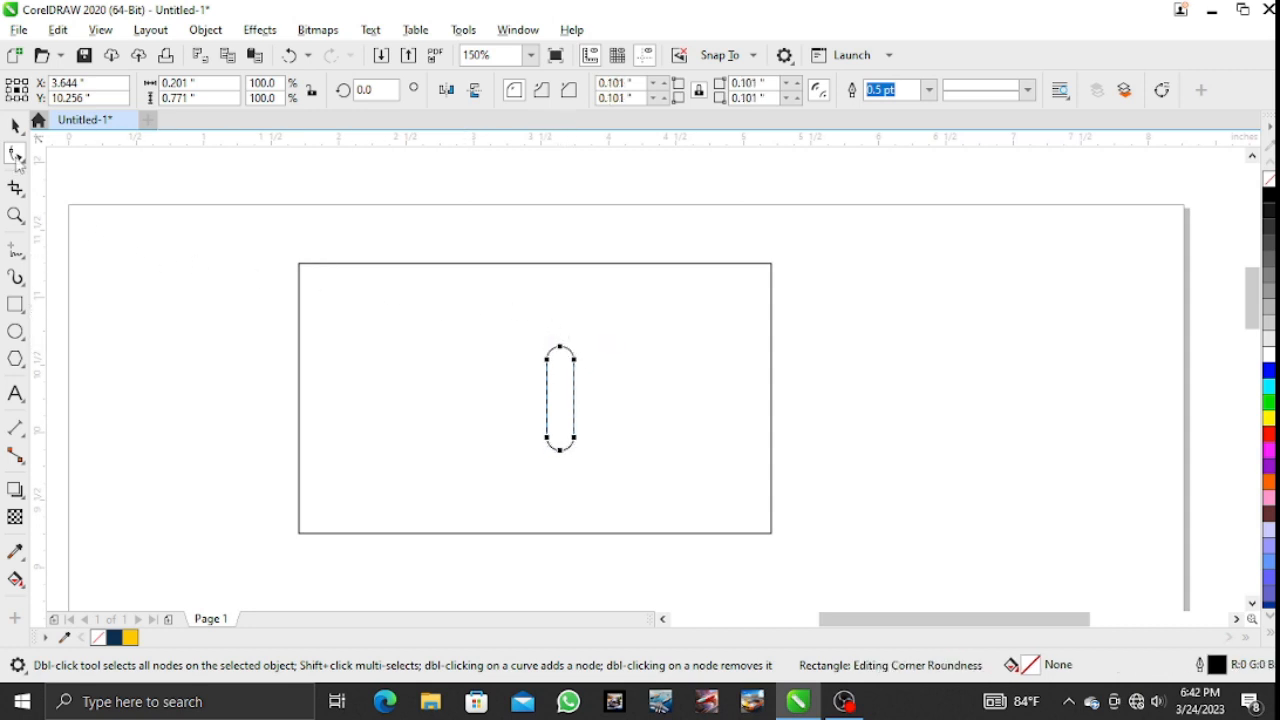
key(space)
click(552, 246)
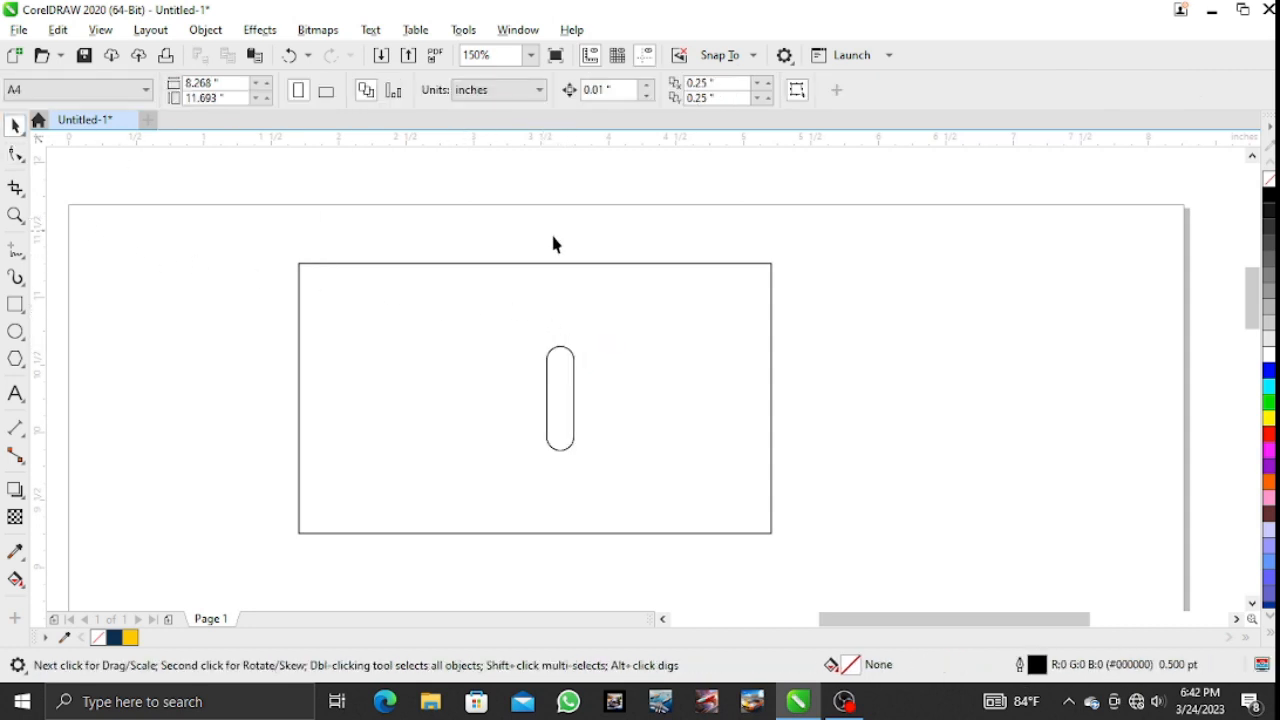
Stretch the pill taller to about 0.868 inches and move it down and left.
click(563, 345)
drag(563, 345, 563, 333)
click(600, 234)
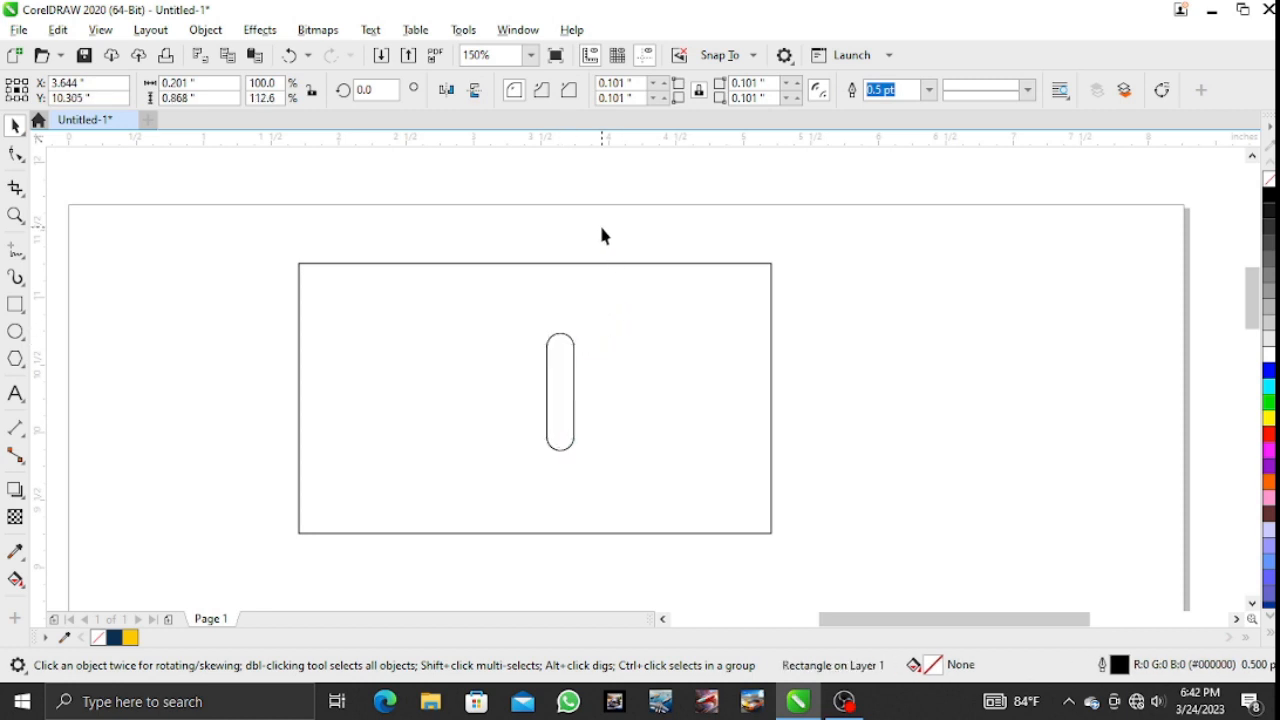
click(566, 376)
drag(574, 386, 546, 410)
click(545, 235)
click(549, 420)
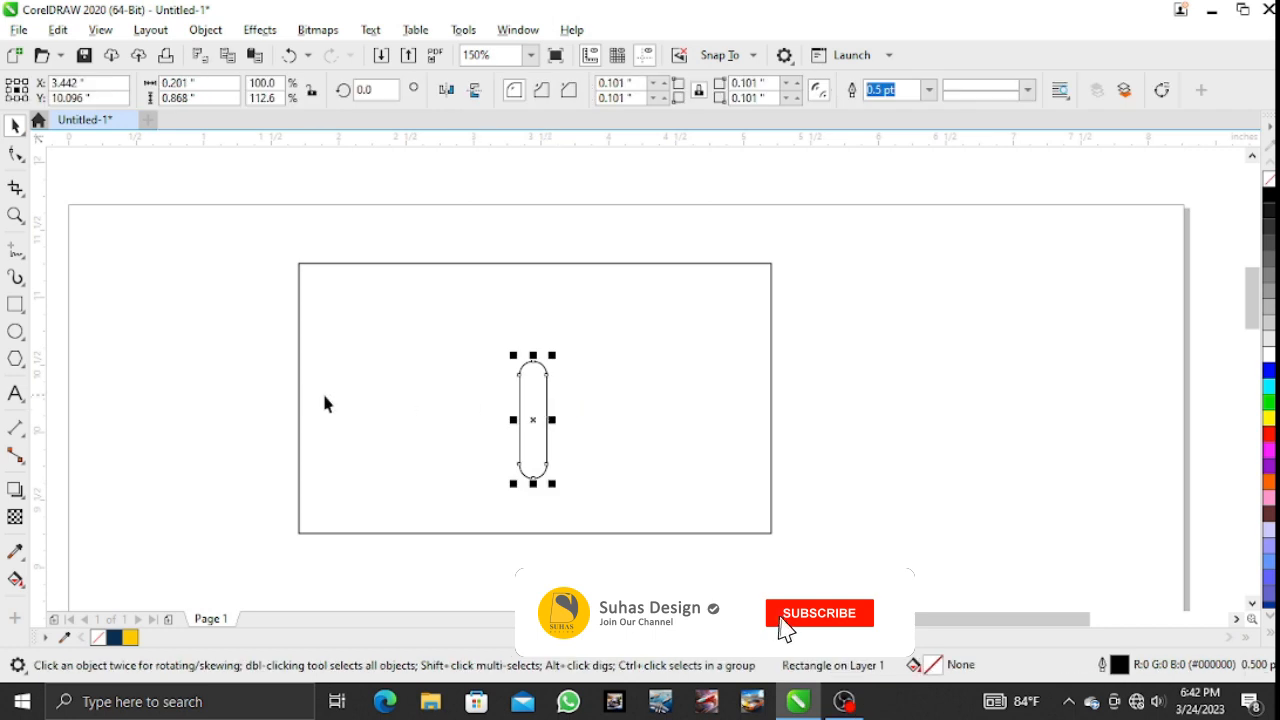
Move the logo and icons beside the card and drop a copy of the five-icon column into the pill.
scroll(320, 400, down, 1)
drag(116, 311, 584, 393)
scroll(401, 391, up, 1)
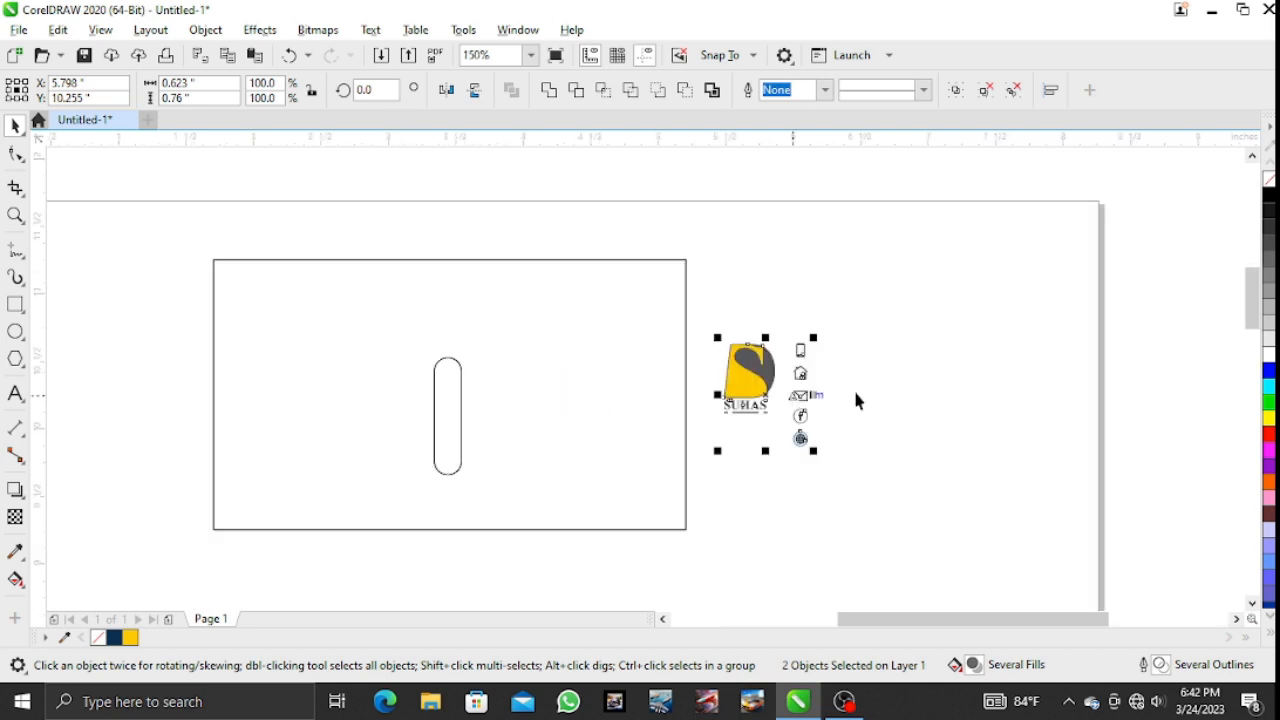
click(855, 322)
drag(785, 475, 786, 468)
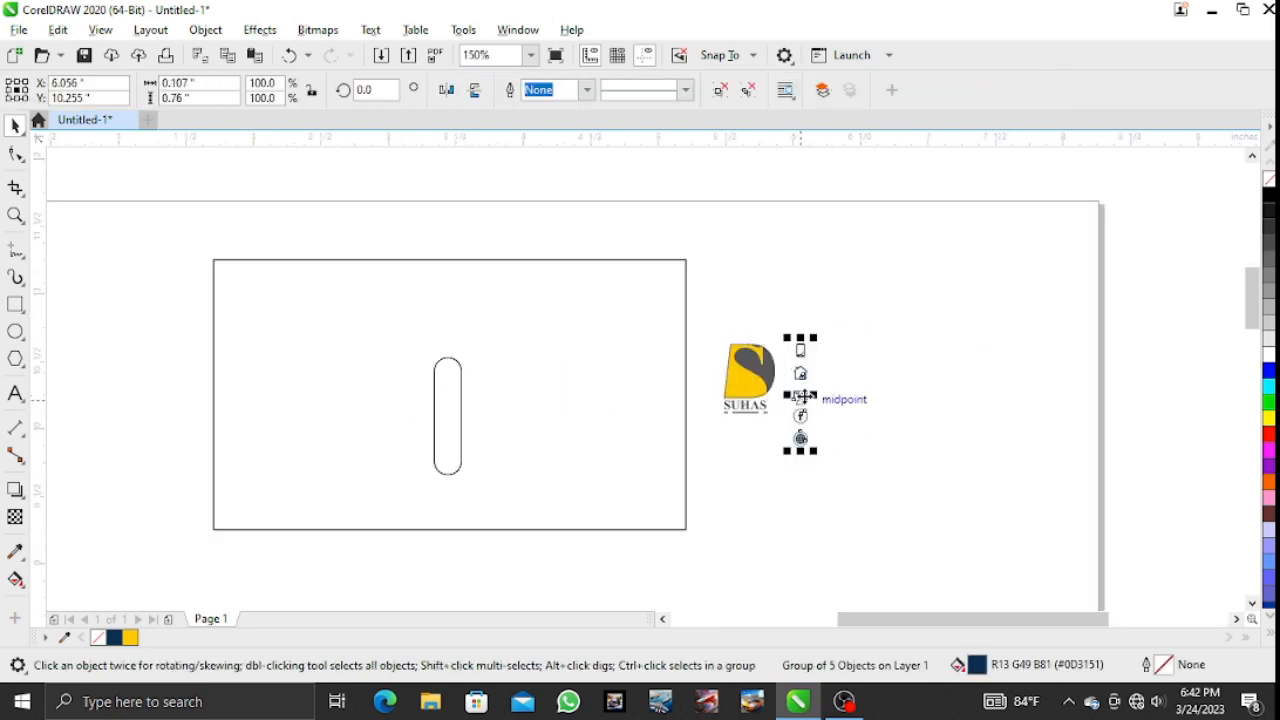
drag(708, 432, 455, 416)
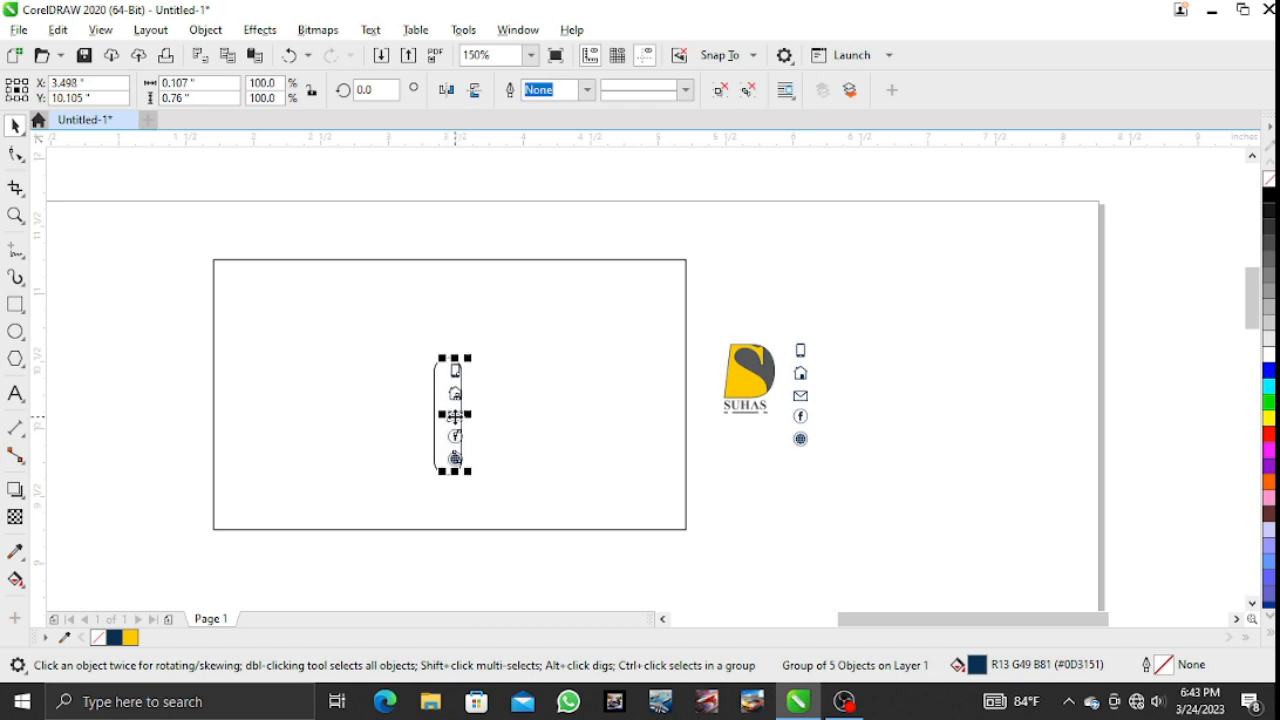
Center the icon column horizontally within the pill with Align Centers Horizontally.
drag(369, 212, 524, 502)
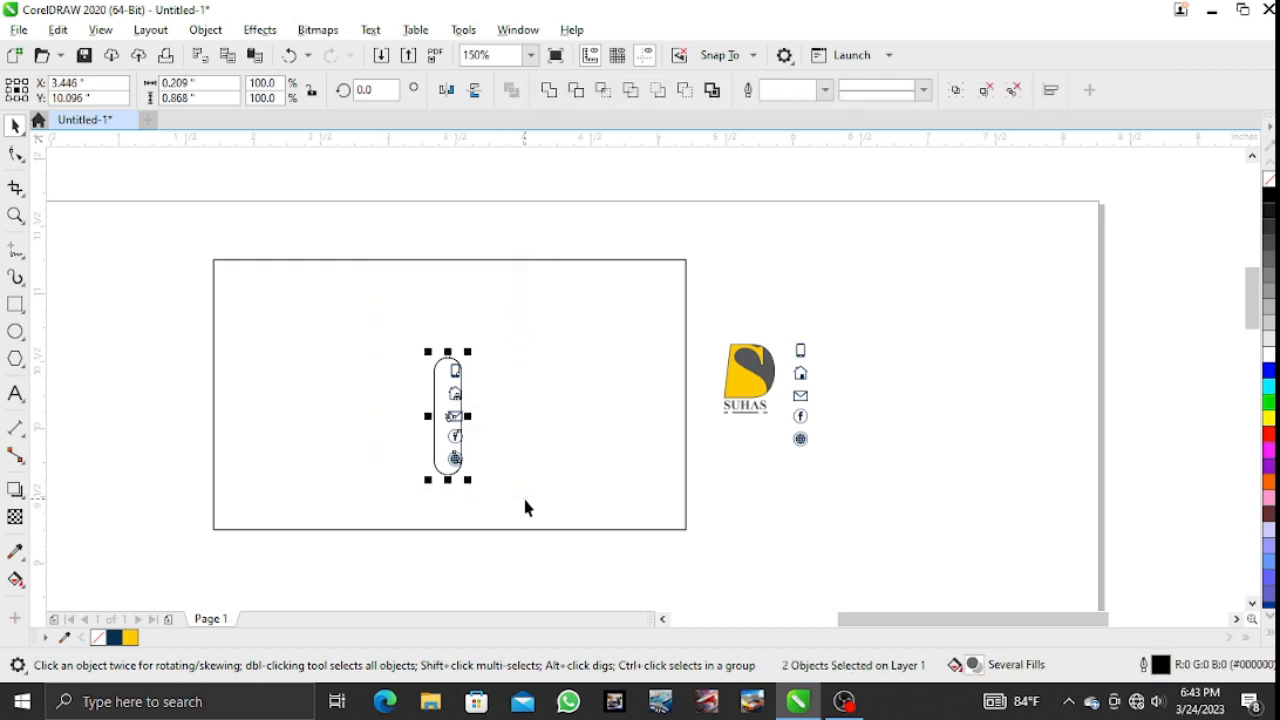
click(216, 32)
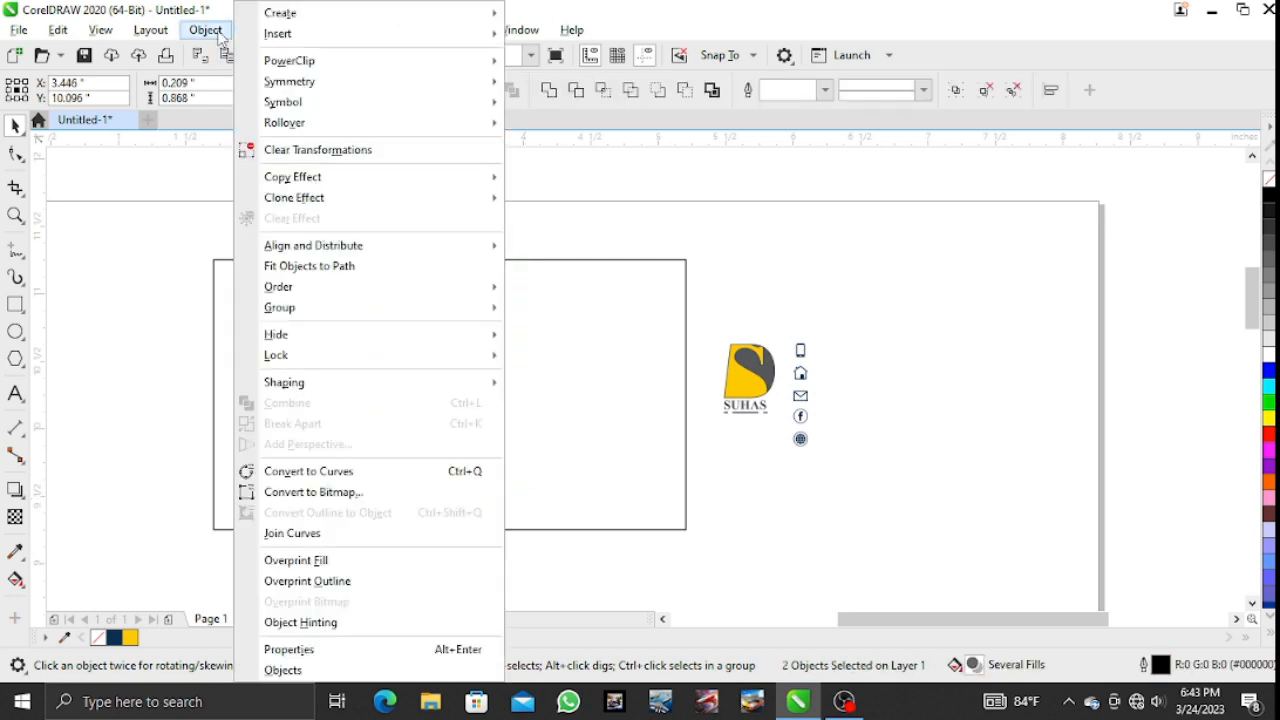
mouse_move(372, 250)
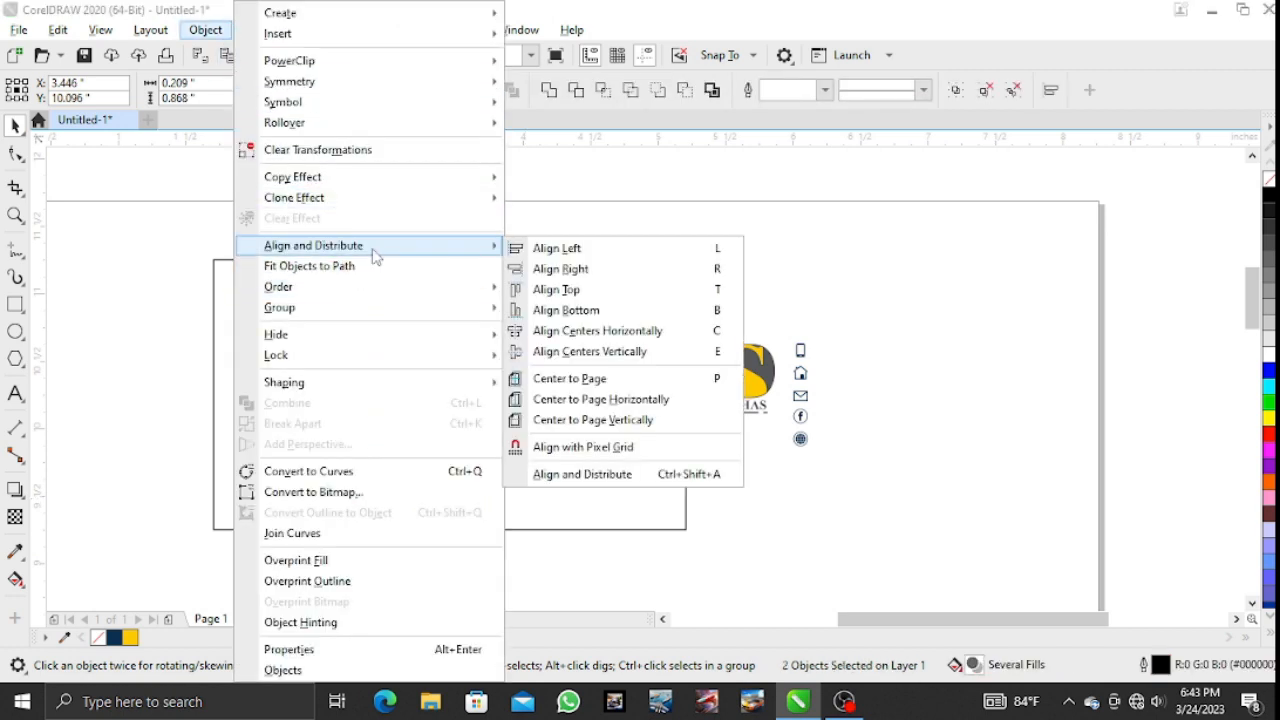
click(596, 335)
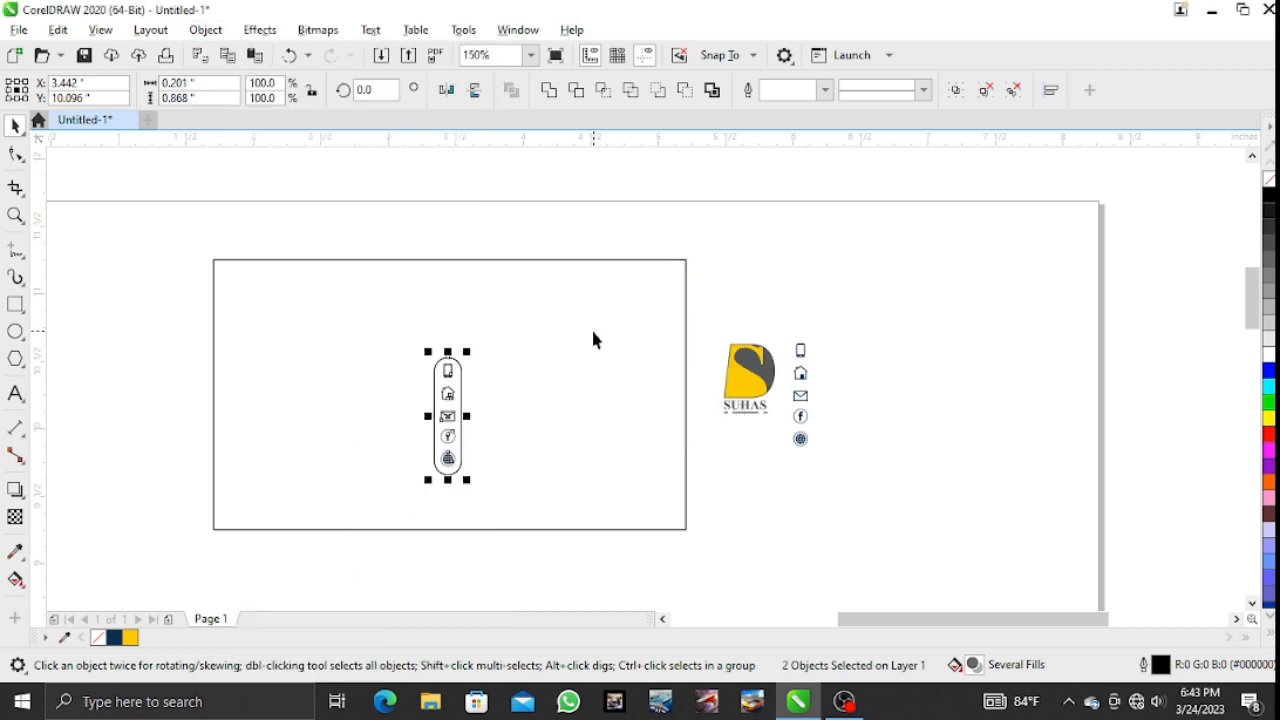
click(727, 300)
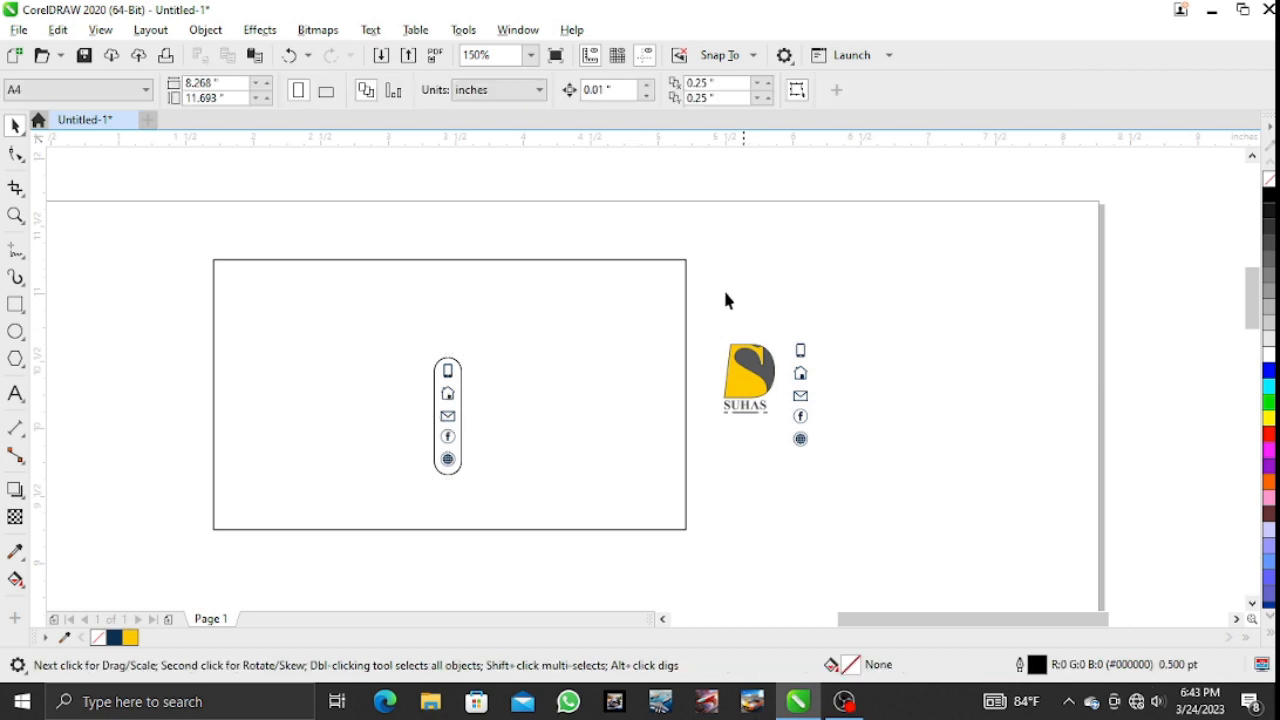
Stretch the pill slightly taller from its top edge.
click(455, 368)
drag(447, 352, 444, 341)
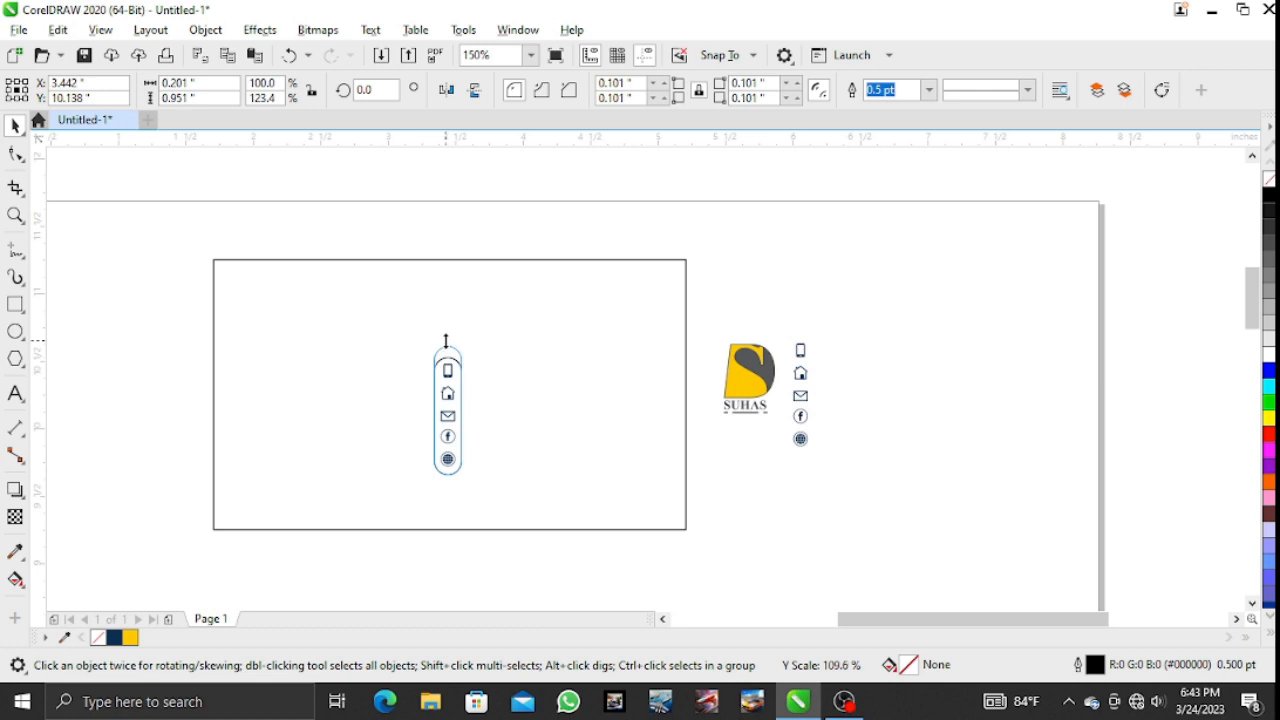
drag(400, 240, 505, 470)
click(205, 29)
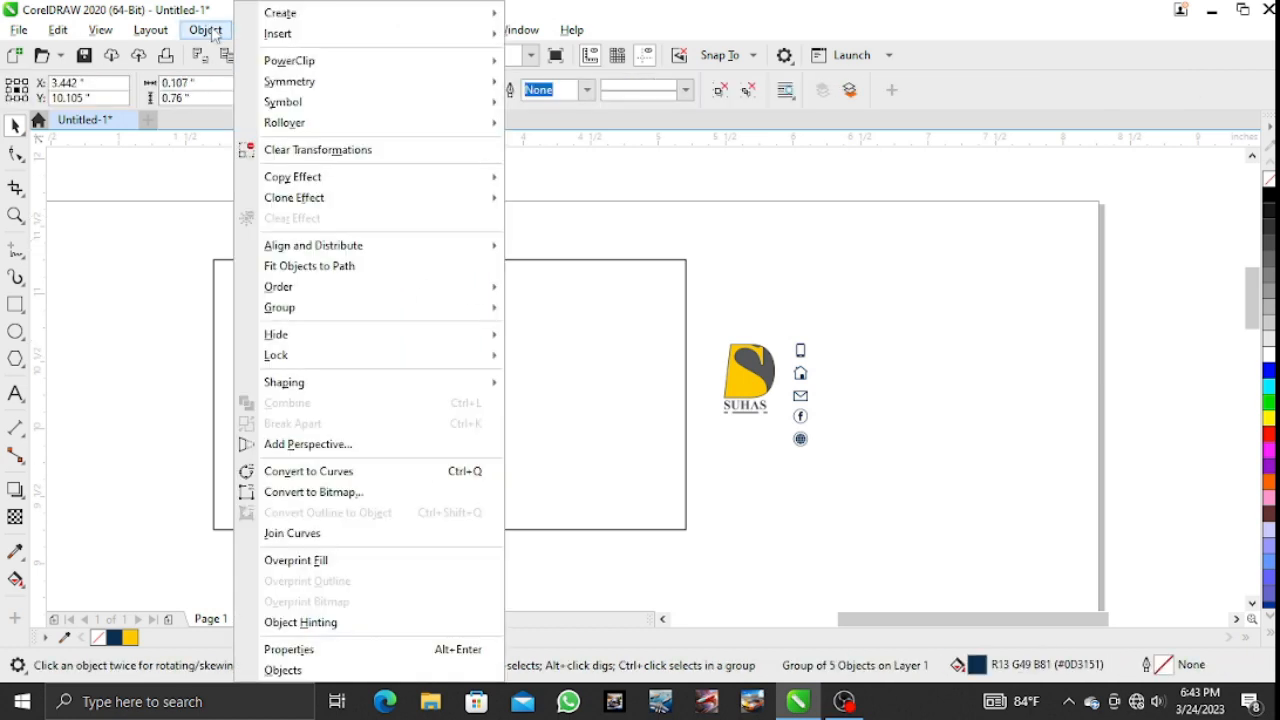
mouse_move(328, 317)
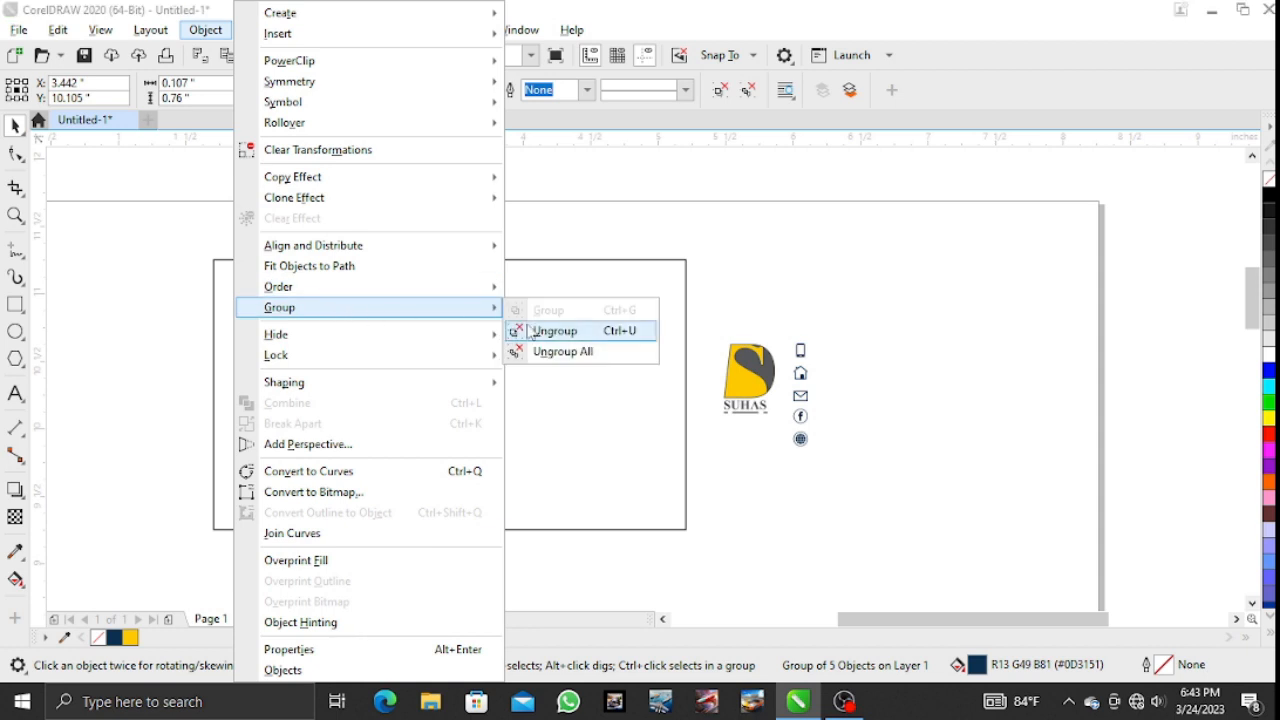
click(547, 239)
Center the icon column vertically and horizontally in the pill via the Align and Distribute docker.
drag(371, 254, 523, 512)
click(205, 29)
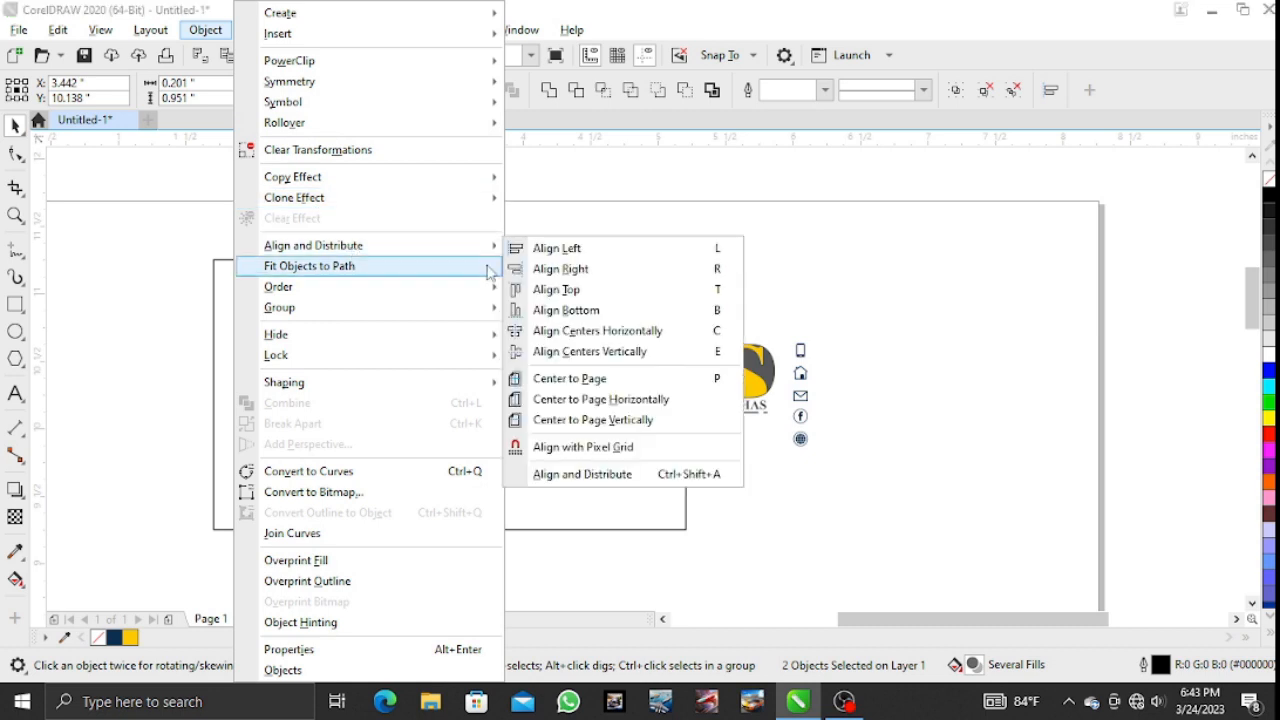
click(620, 474)
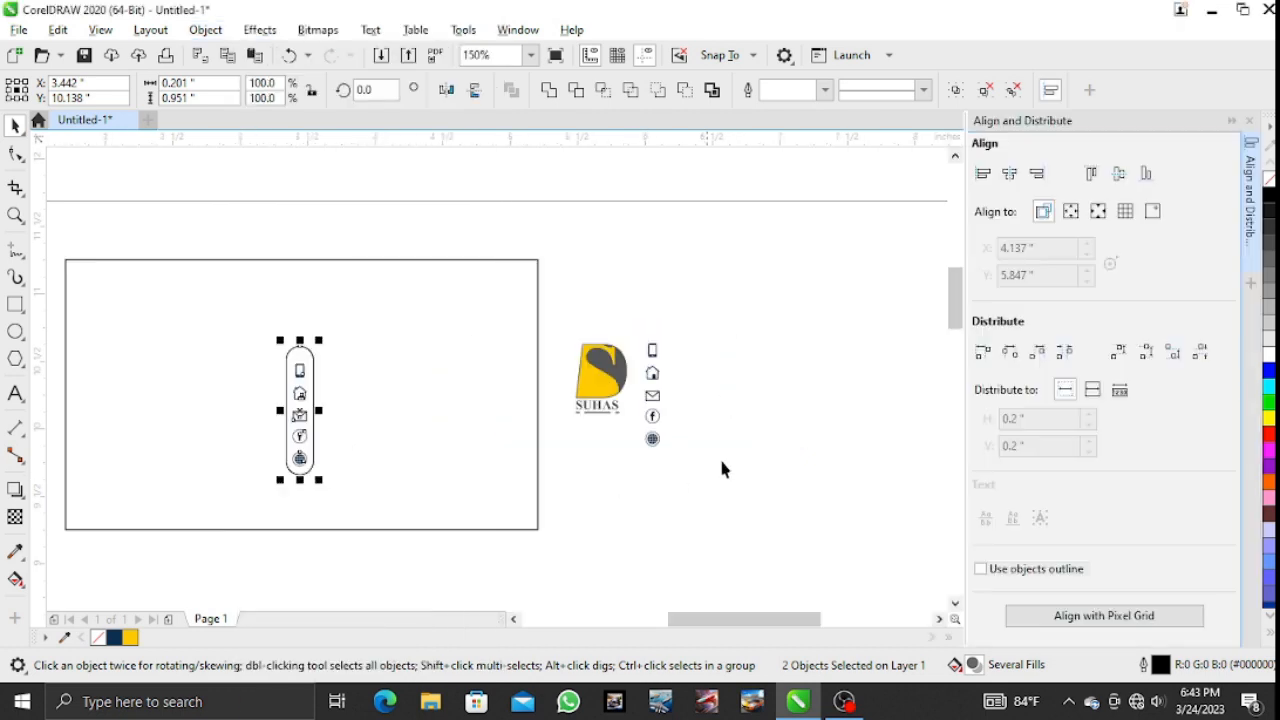
click(1119, 175)
click(1010, 174)
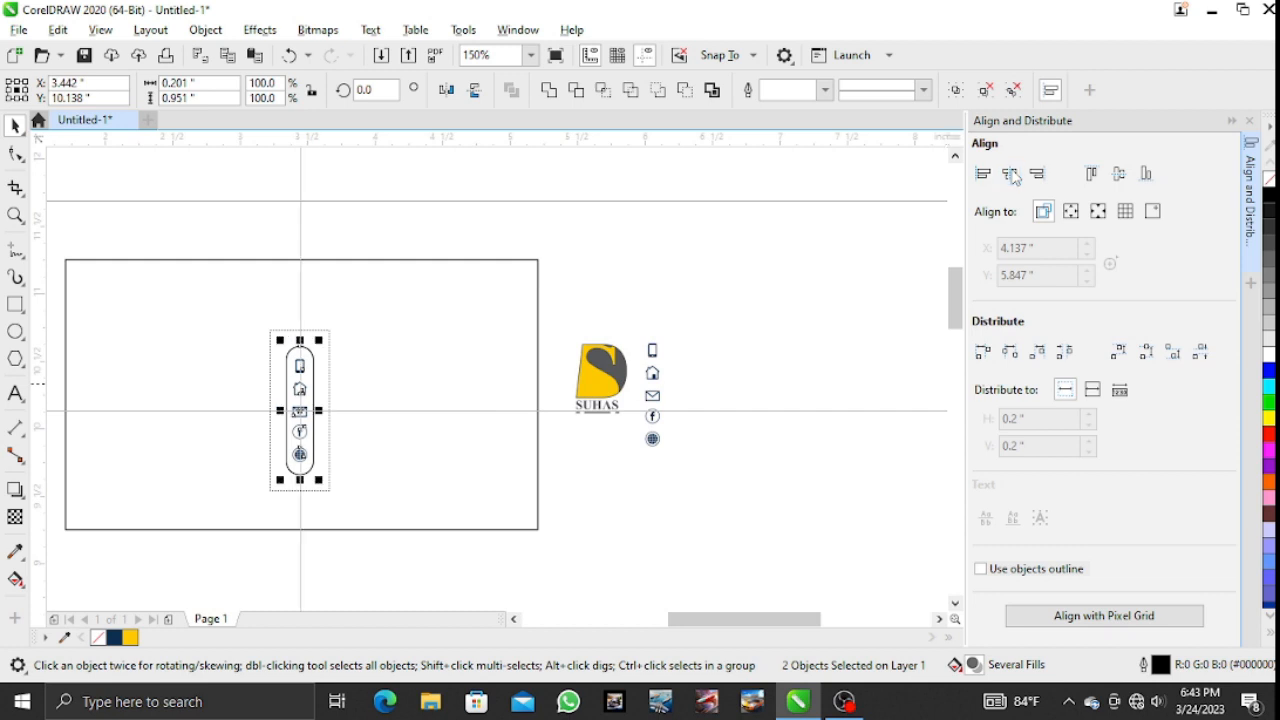
click(842, 260)
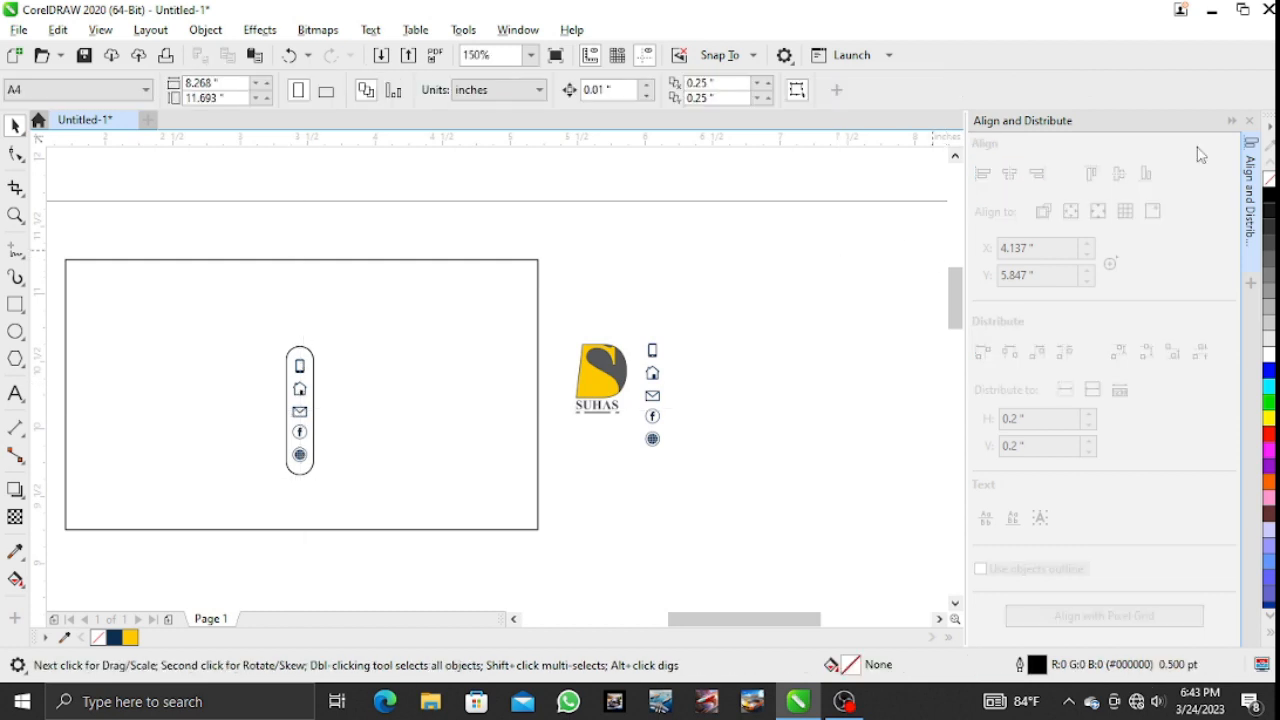
click(1249, 120)
drag(855, 303, 809, 467)
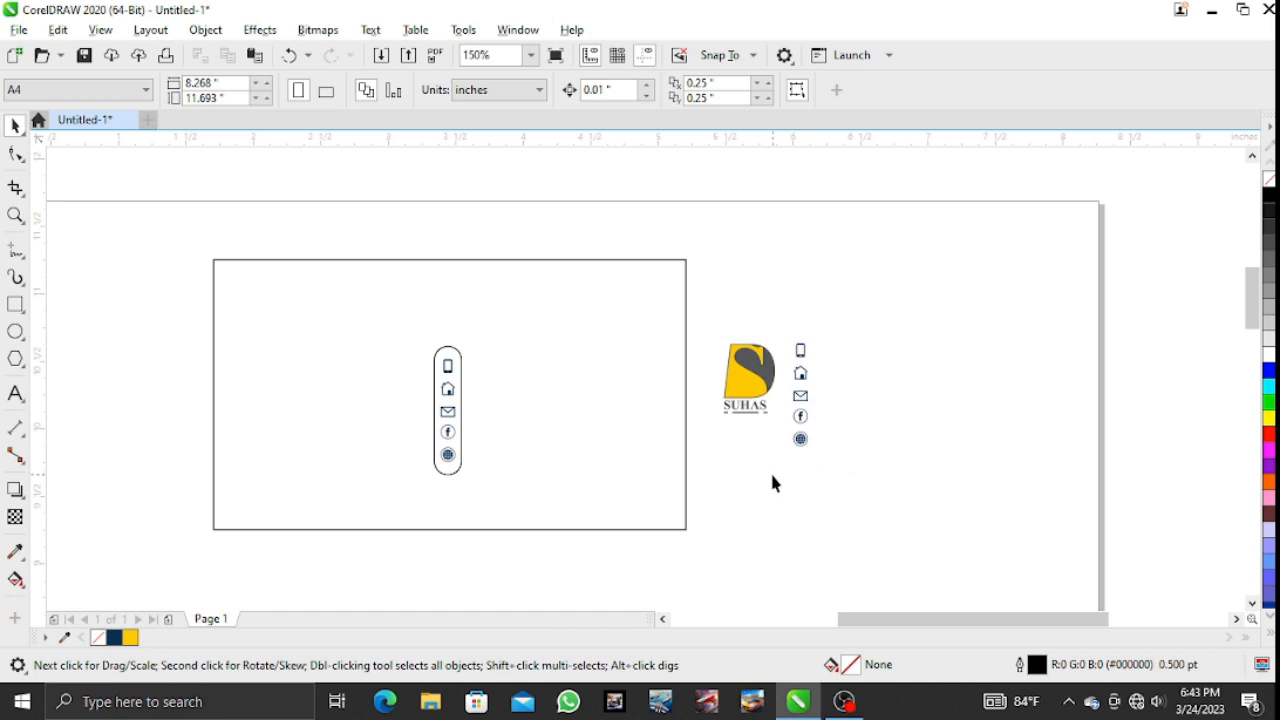
Fill the icon pill yellow and remove its black outline.
click(451, 356)
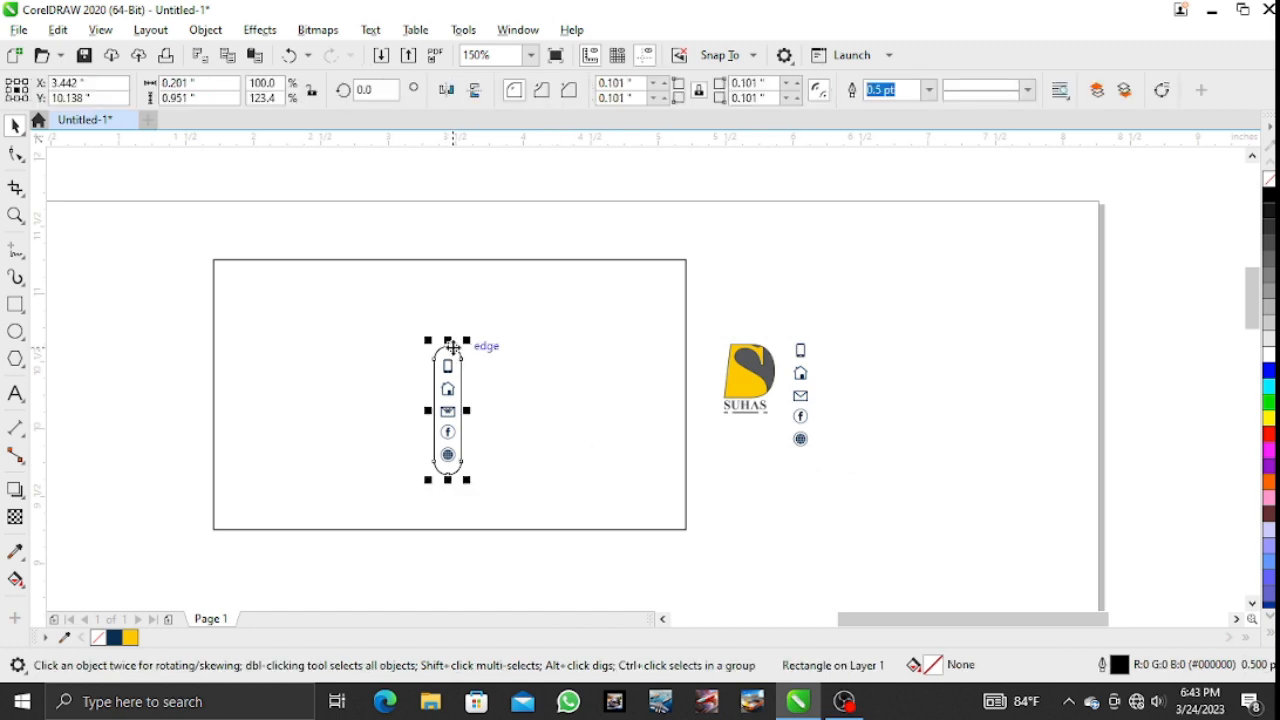
click(129, 637)
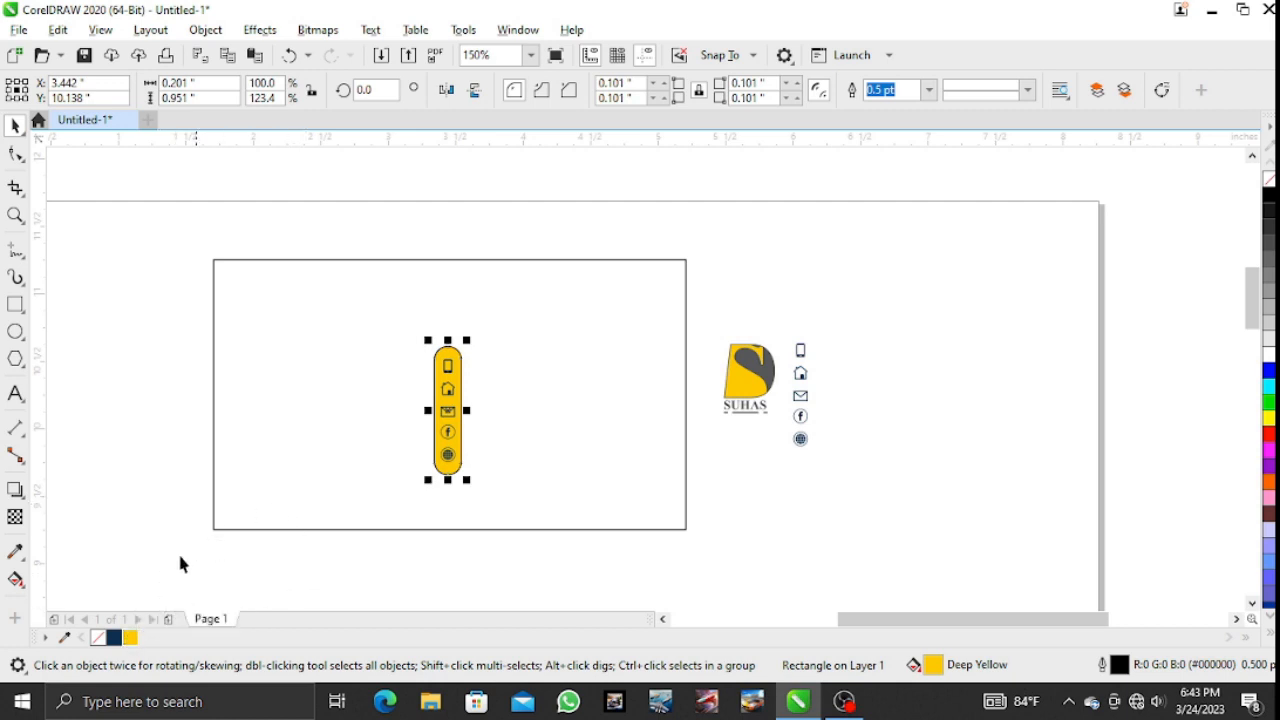
right_click(97, 637)
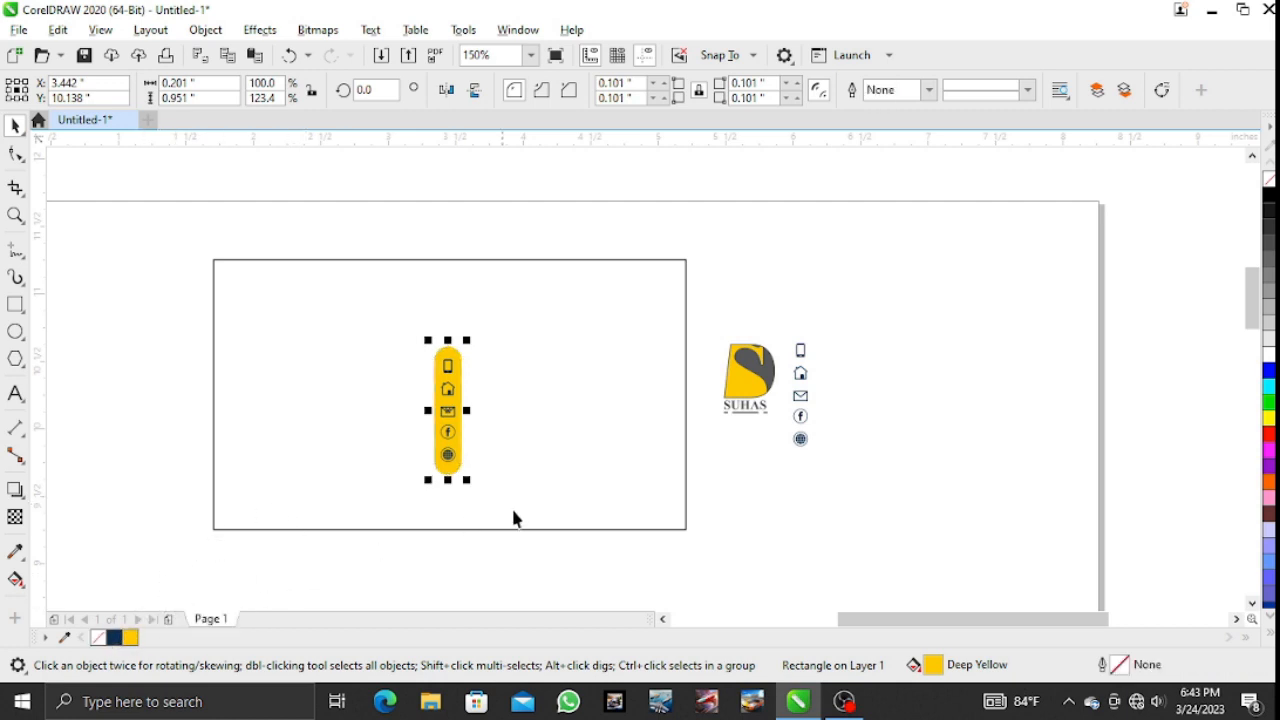
click(717, 488)
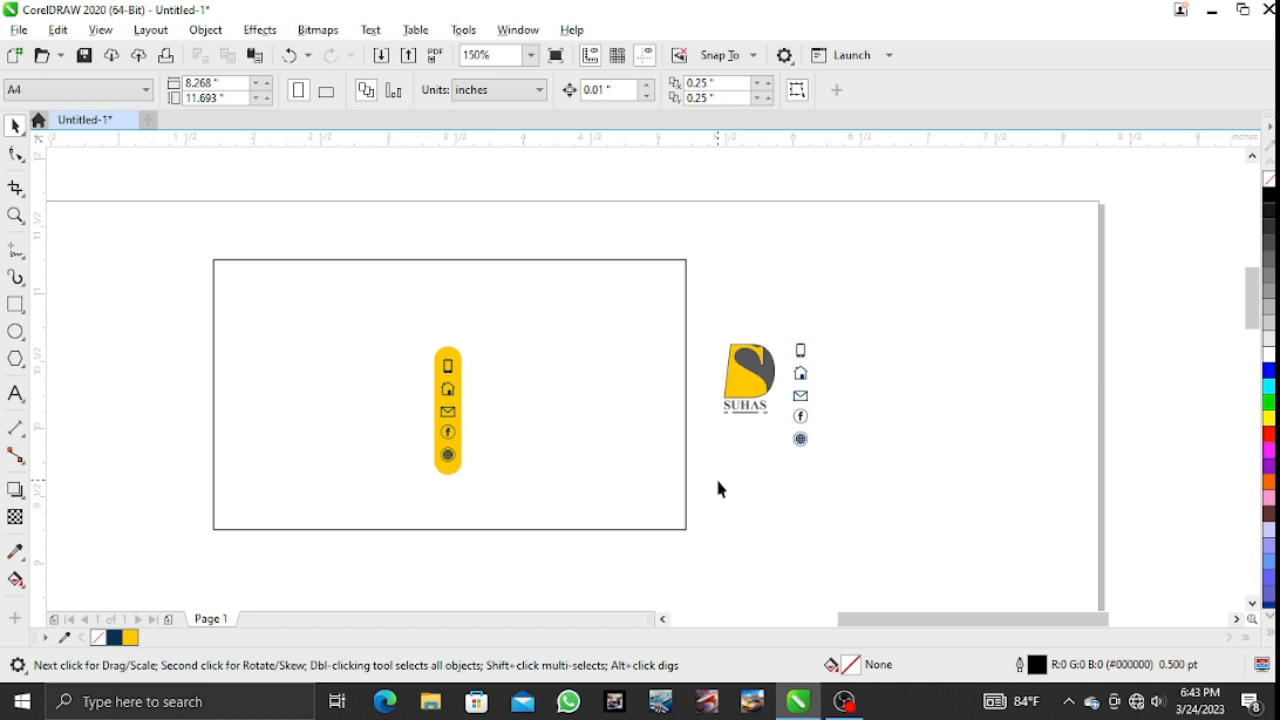
Move the SUHAS logo into the card left of the icon bar and copy the yellow pill toward the left edge.
click(760, 376)
drag(760, 376, 341, 412)
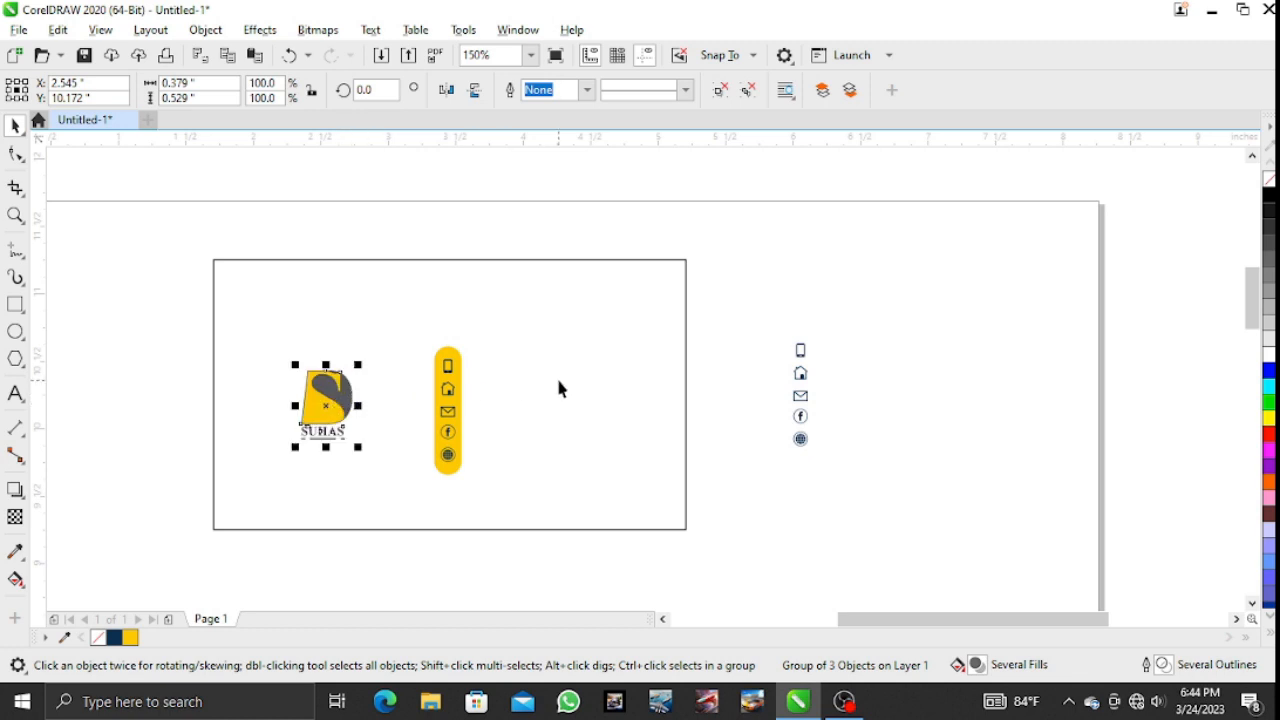
click(475, 375)
drag(457, 380, 229, 388)
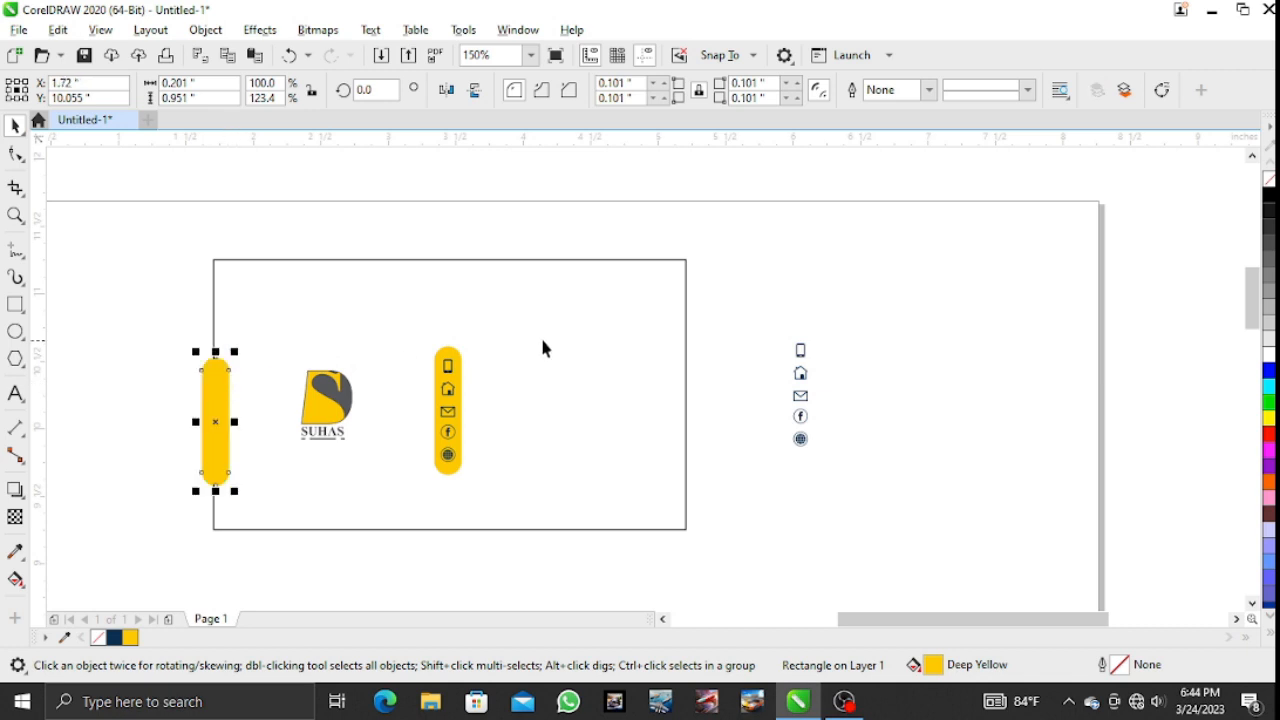
Trim the left yellow pill with a mirrored rectangle beyond the card's left edge, then delete the rectangle.
click(638, 358)
drag(692, 394, 143, 410)
click(266, 209)
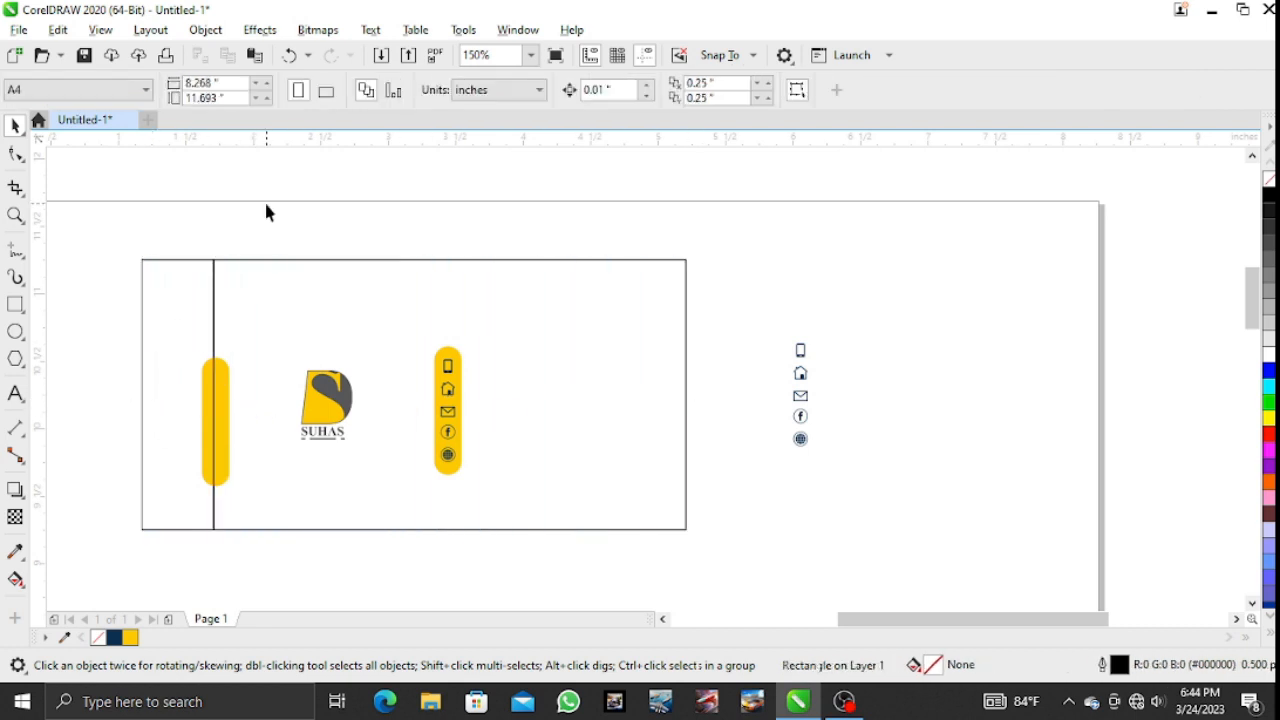
click(179, 345)
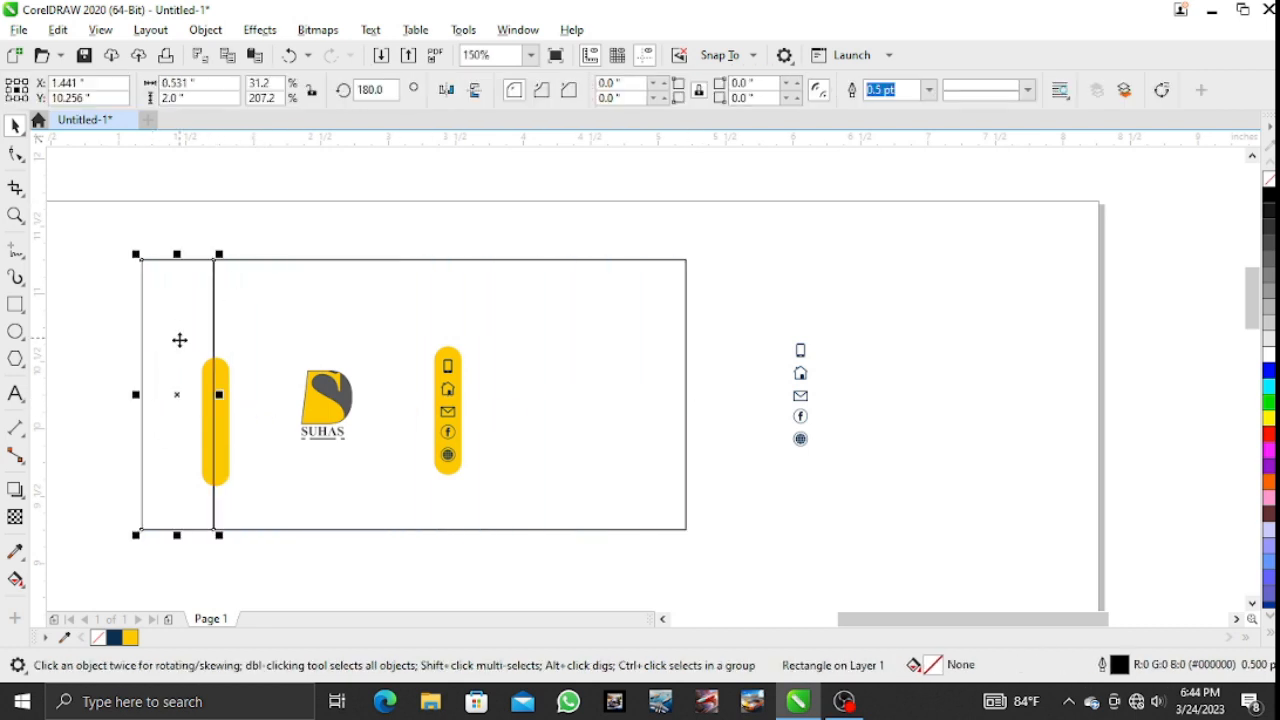
shift+click(222, 374)
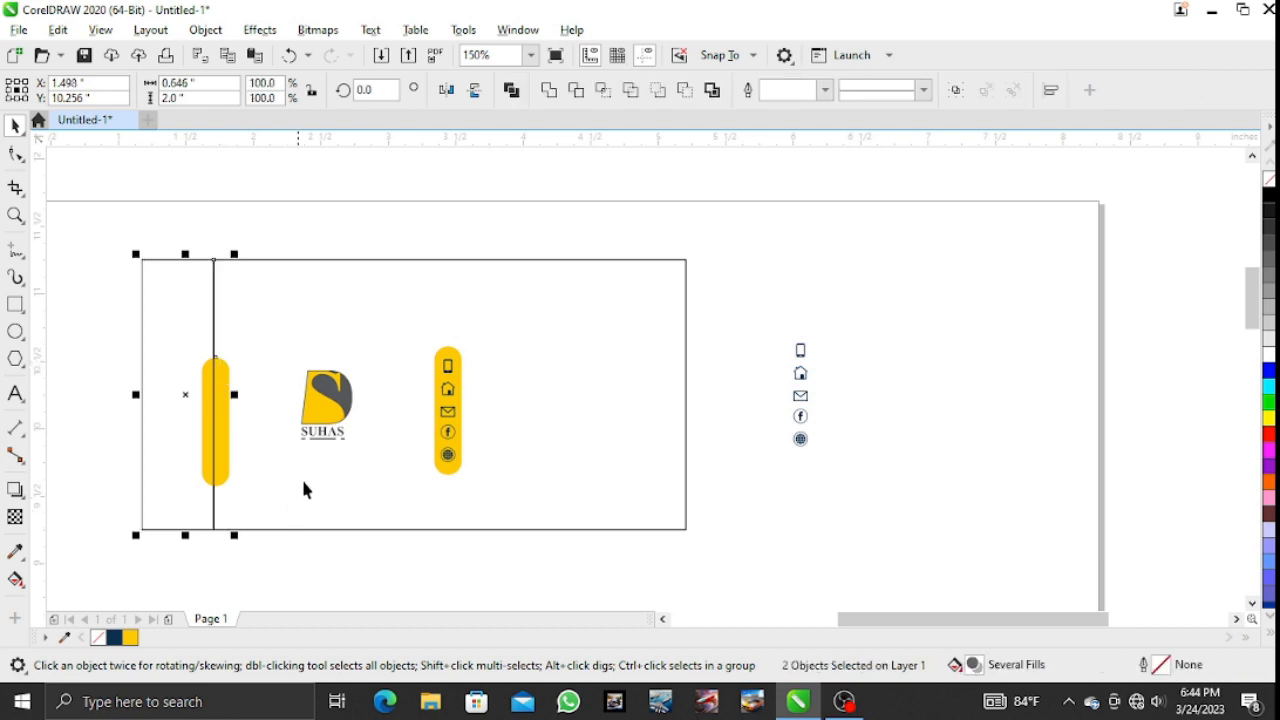
click(575, 92)
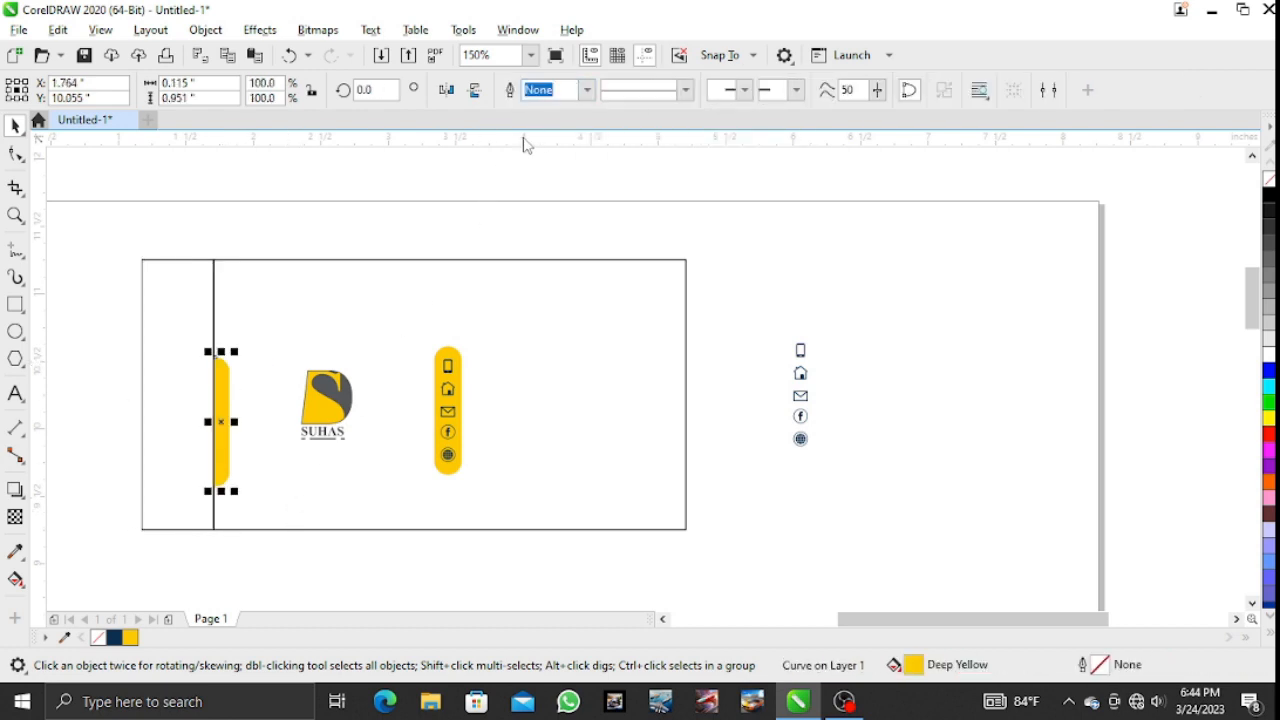
click(441, 210)
click(154, 344)
key(Delete)
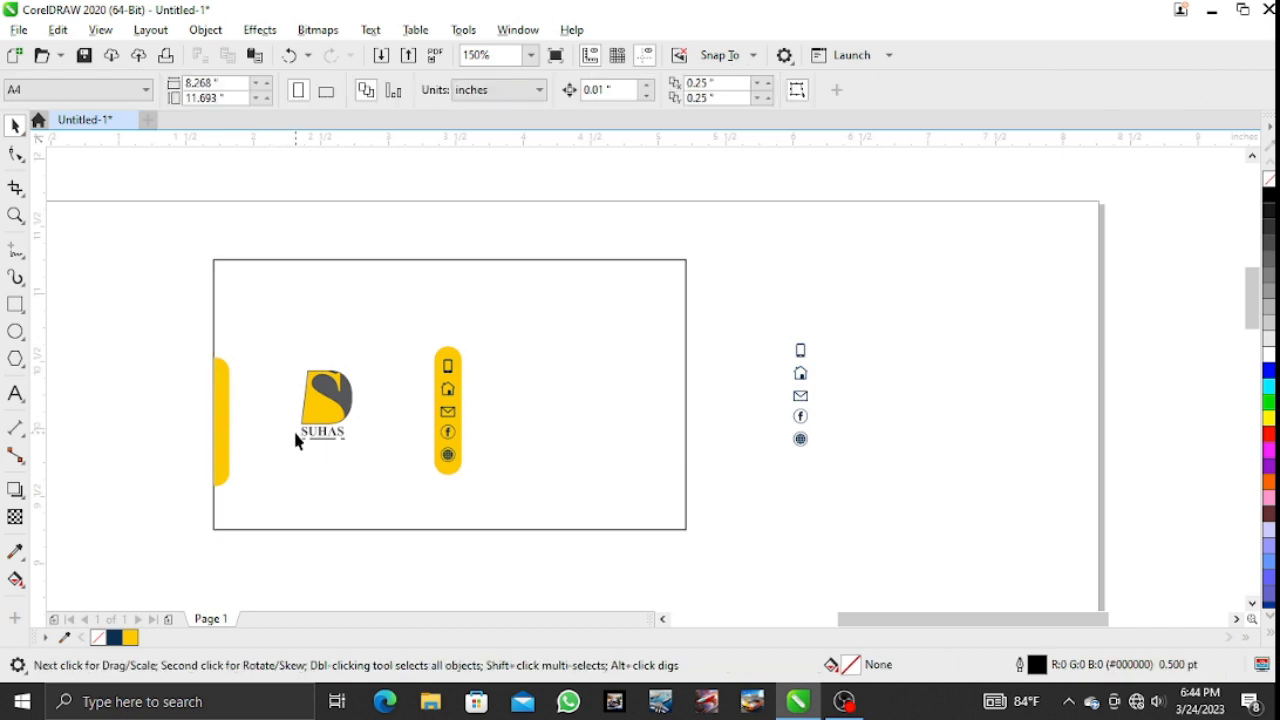
Align the left yellow tab's vertical centre with the icon pill using Align Centers Vertically.
click(224, 421)
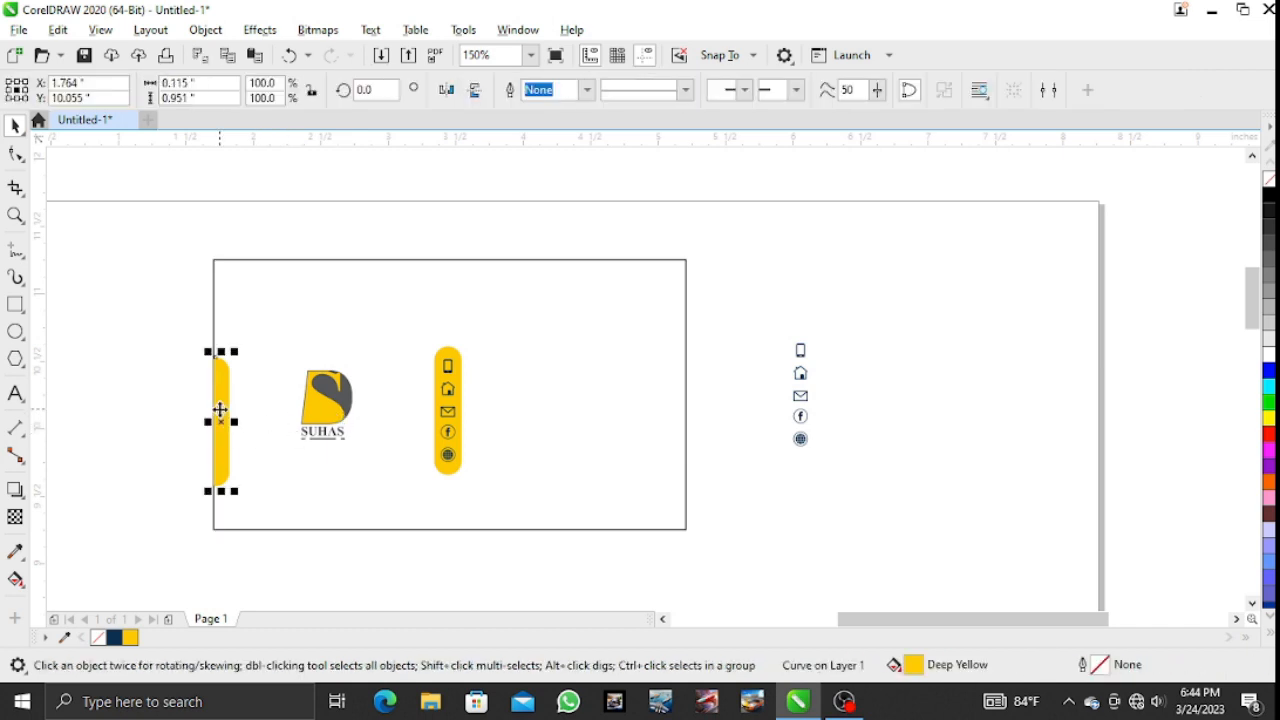
shift+click(450, 358)
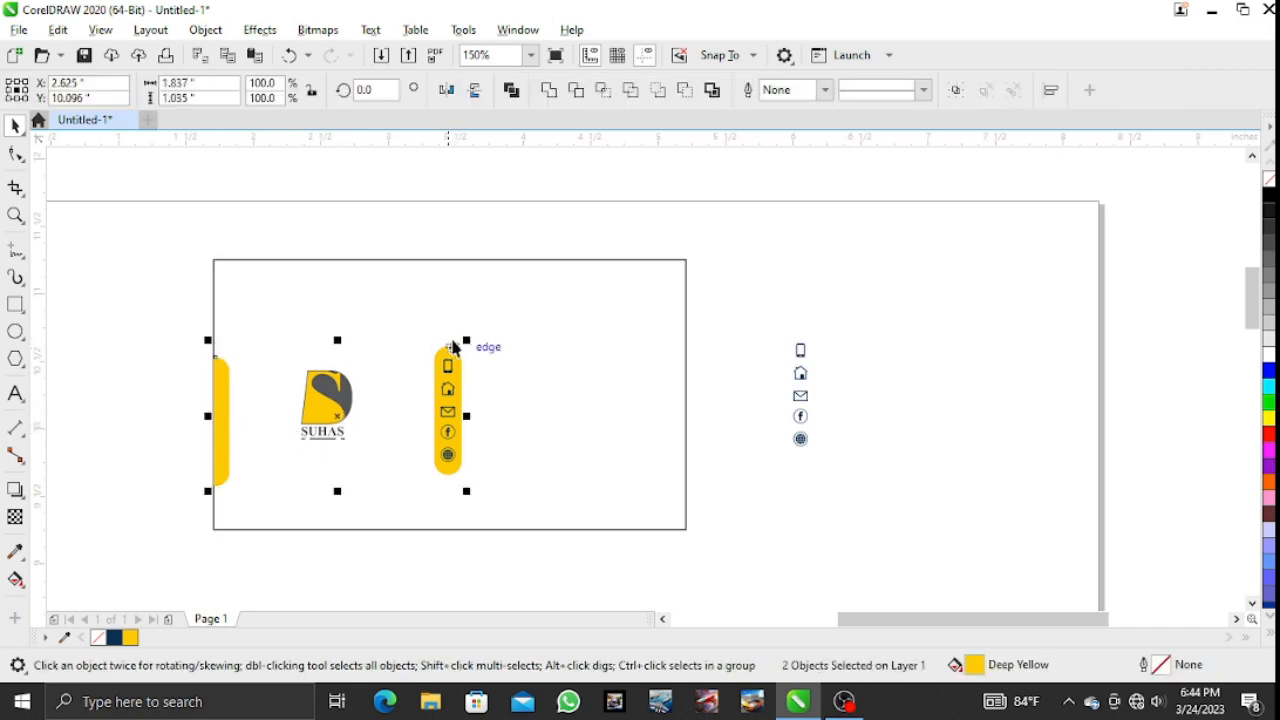
click(207, 30)
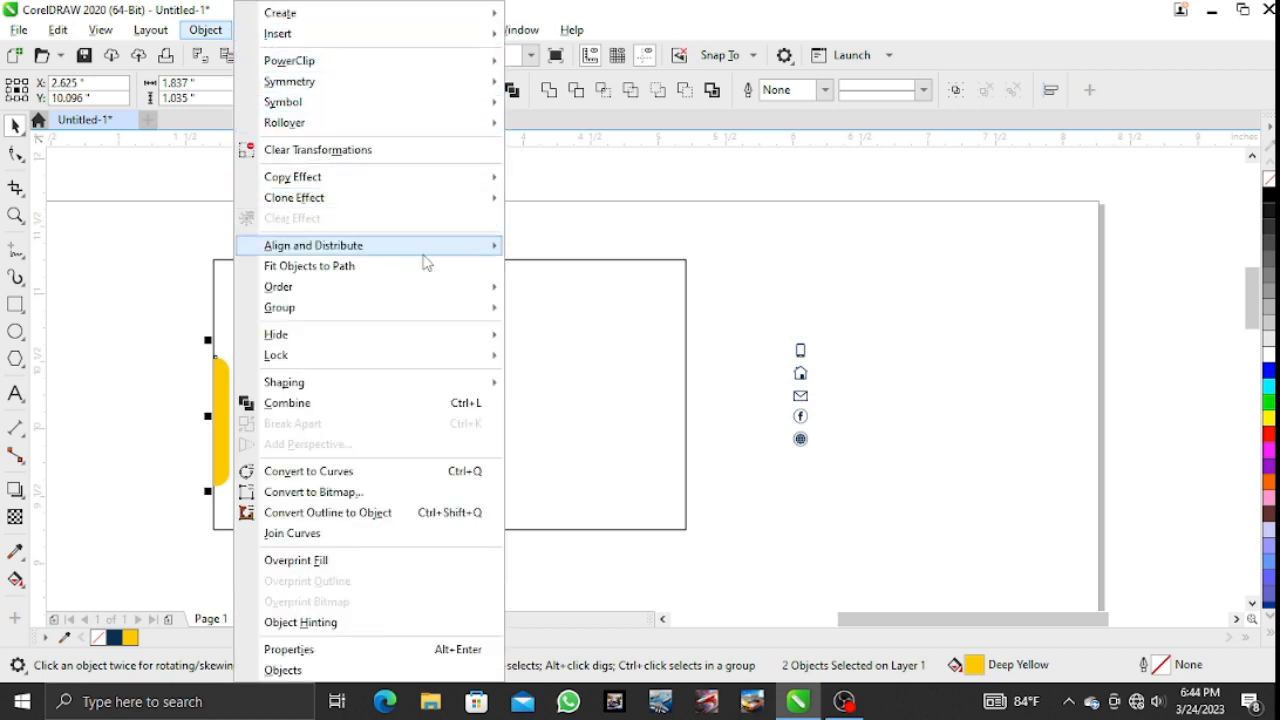
mouse_move(432, 252)
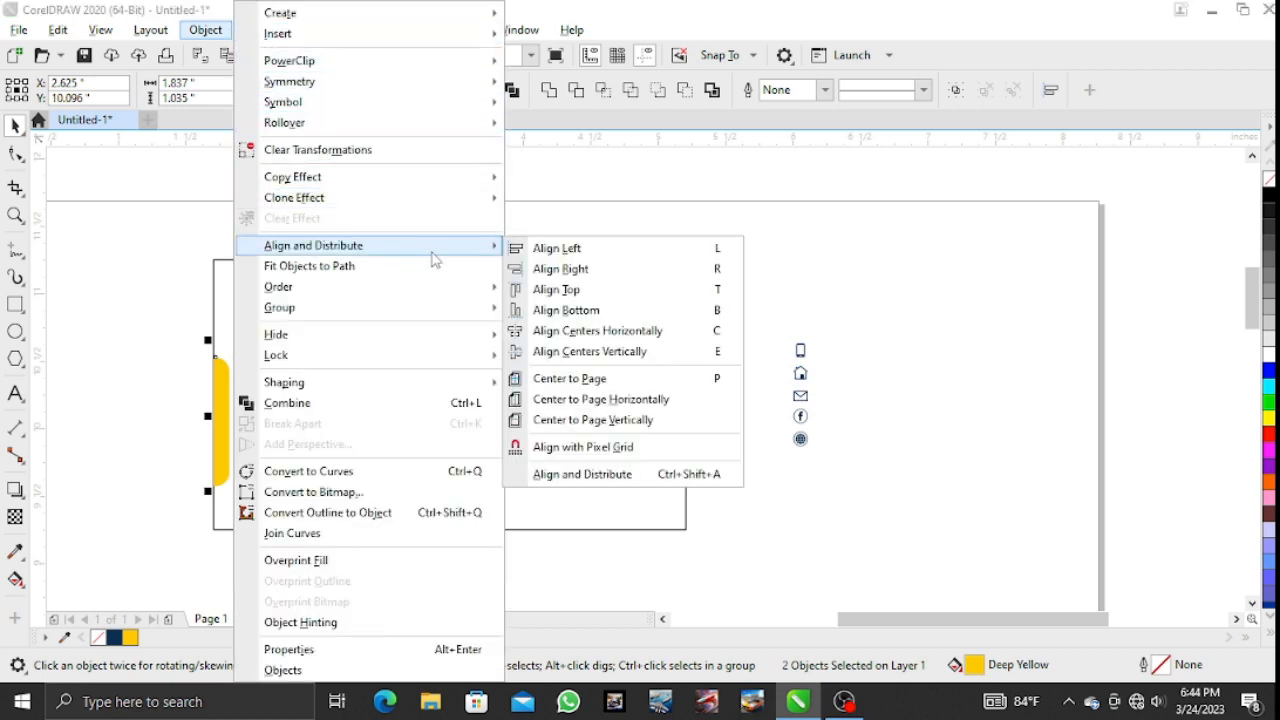
click(604, 352)
click(903, 325)
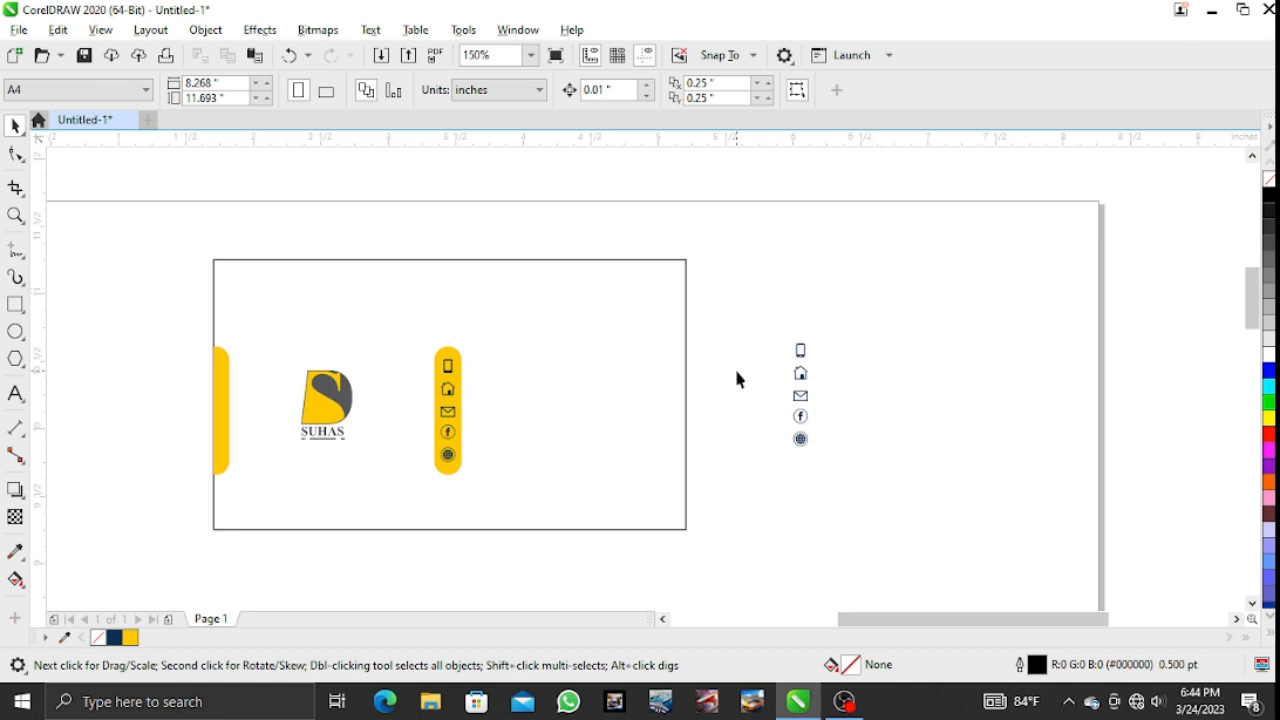
Start a text line on the card set to Calibri at 7 pt.
click(15, 394)
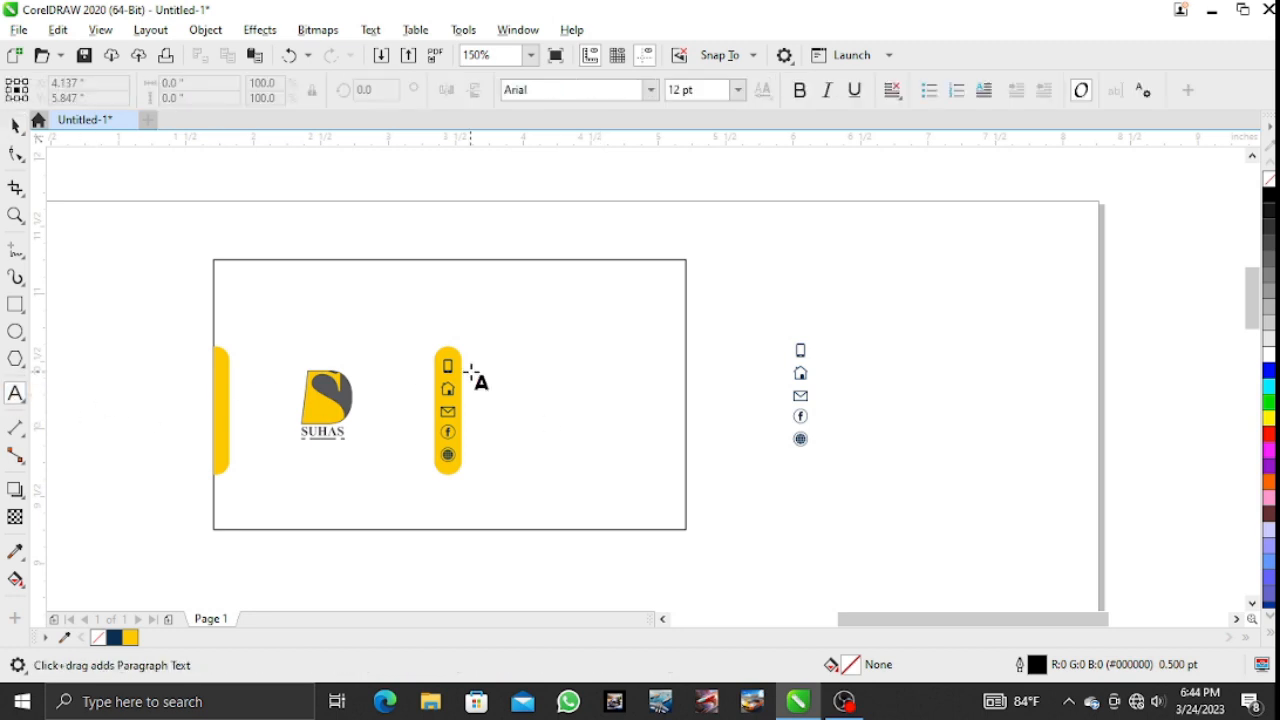
click(505, 337)
click(597, 89)
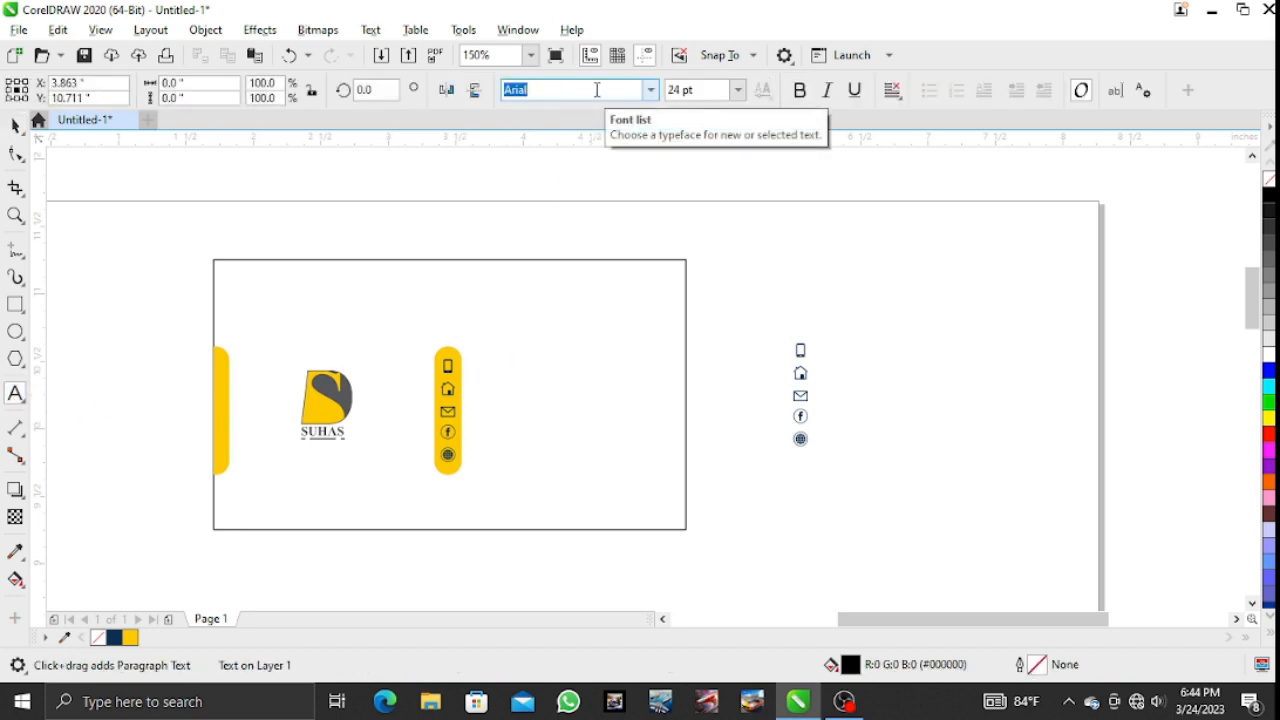
text(Calibri)
key(Return)
click(738, 89)
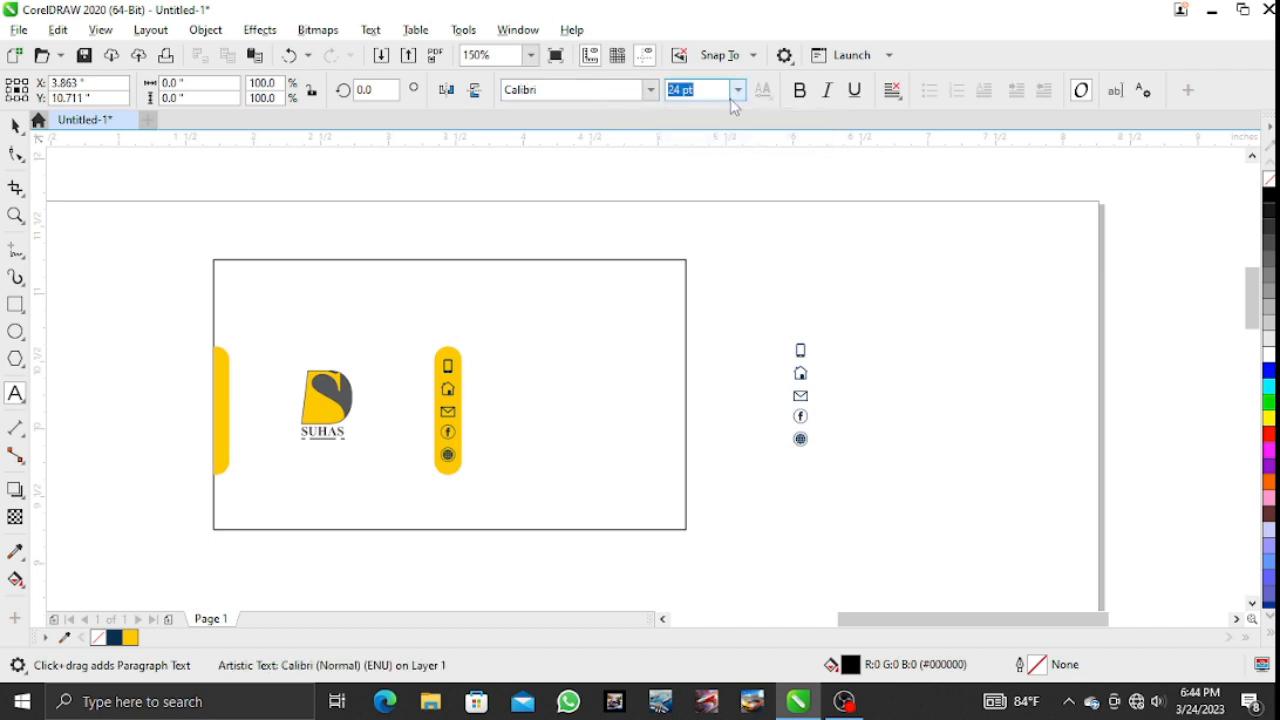
click(716, 118)
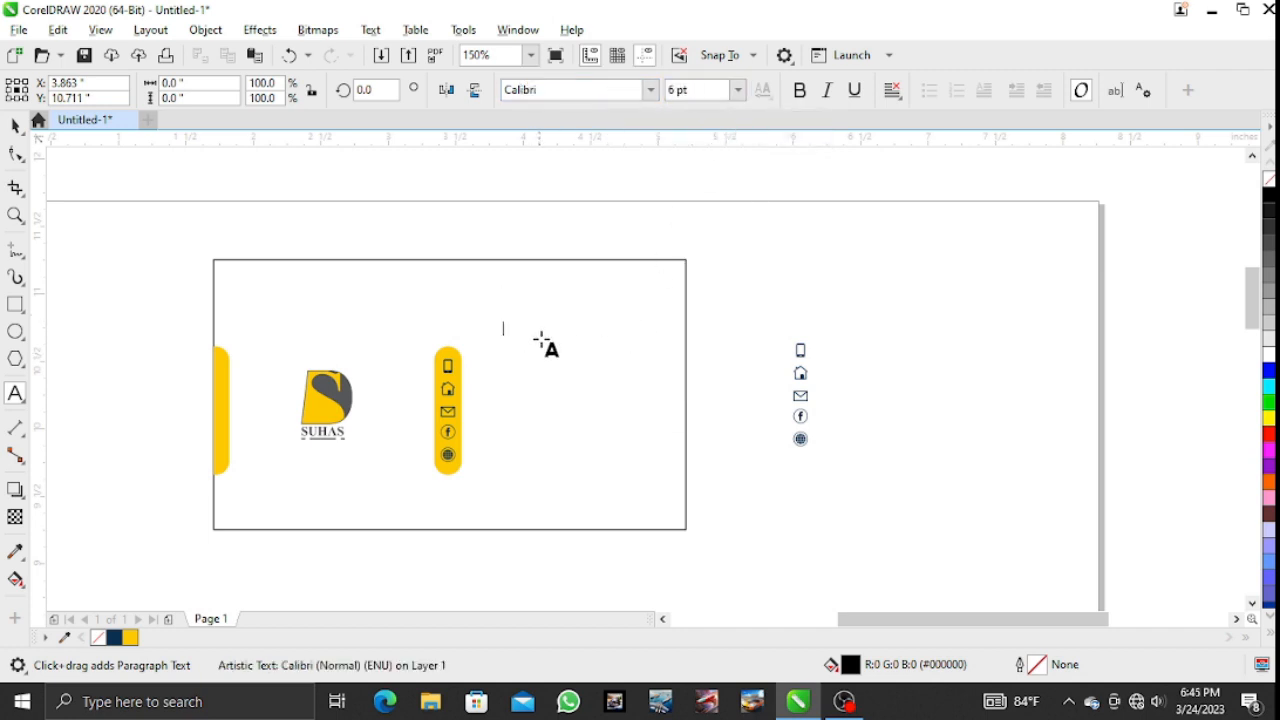
click(738, 89)
click(716, 129)
Type the phone number, place it beside the phone icon, and make it bold.
text(+)
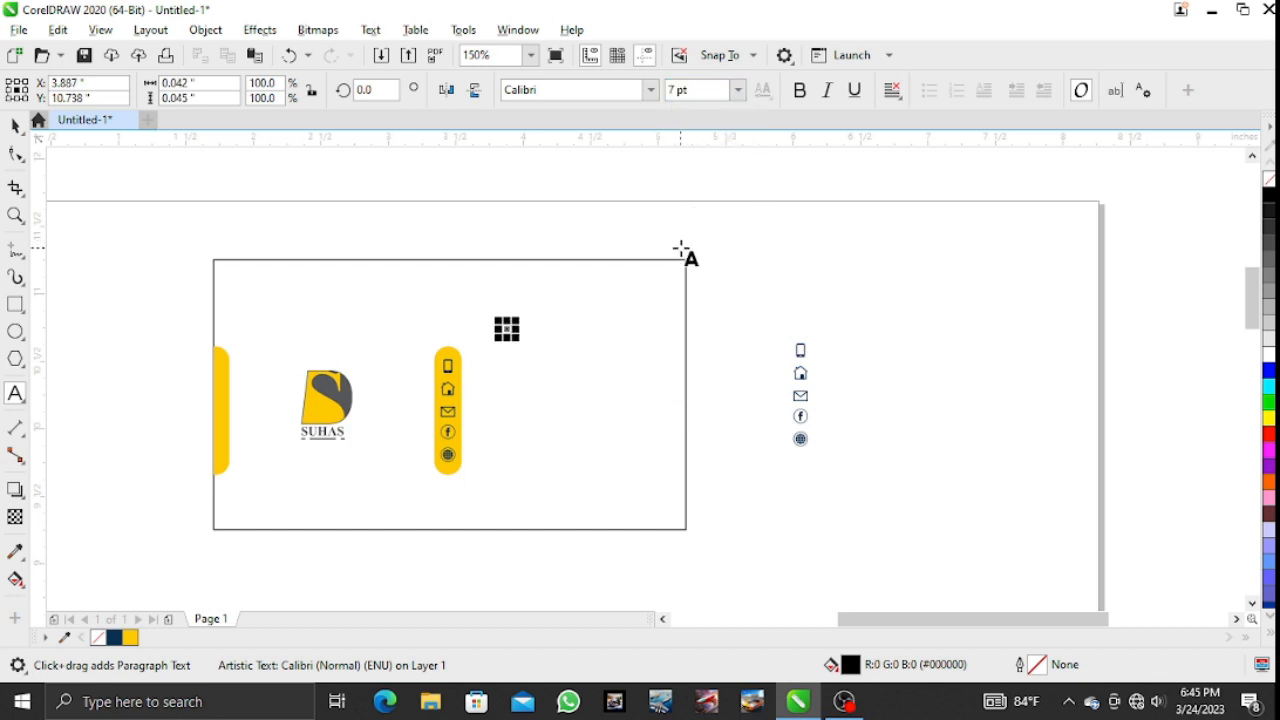
text(094 123)
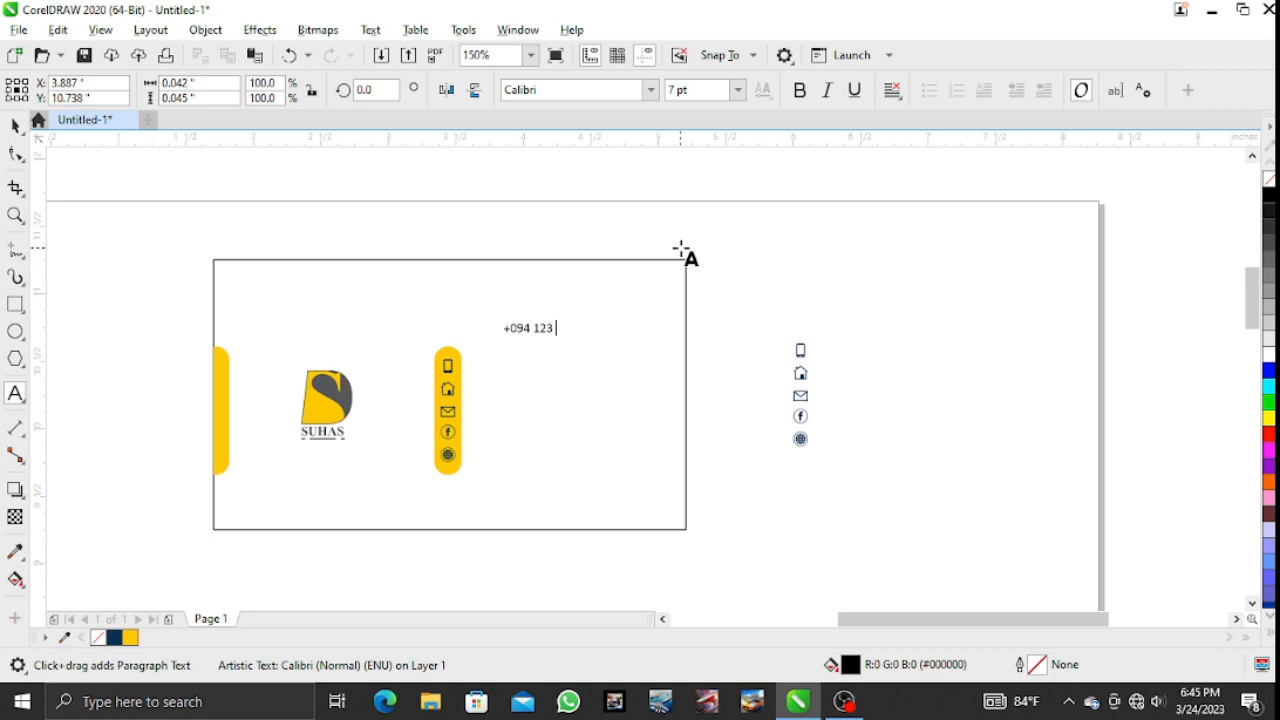
text( 45678)
text(9)
key(ctrl+space)
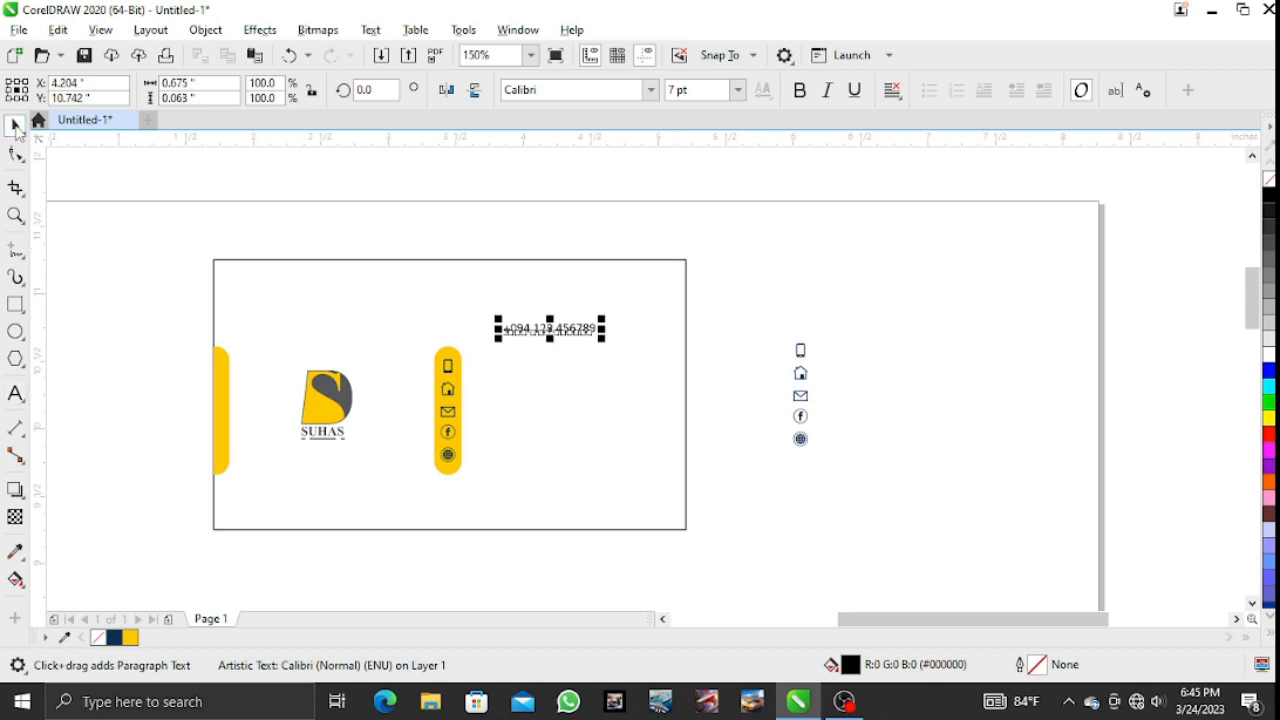
click(527, 203)
drag(586, 334, 560, 378)
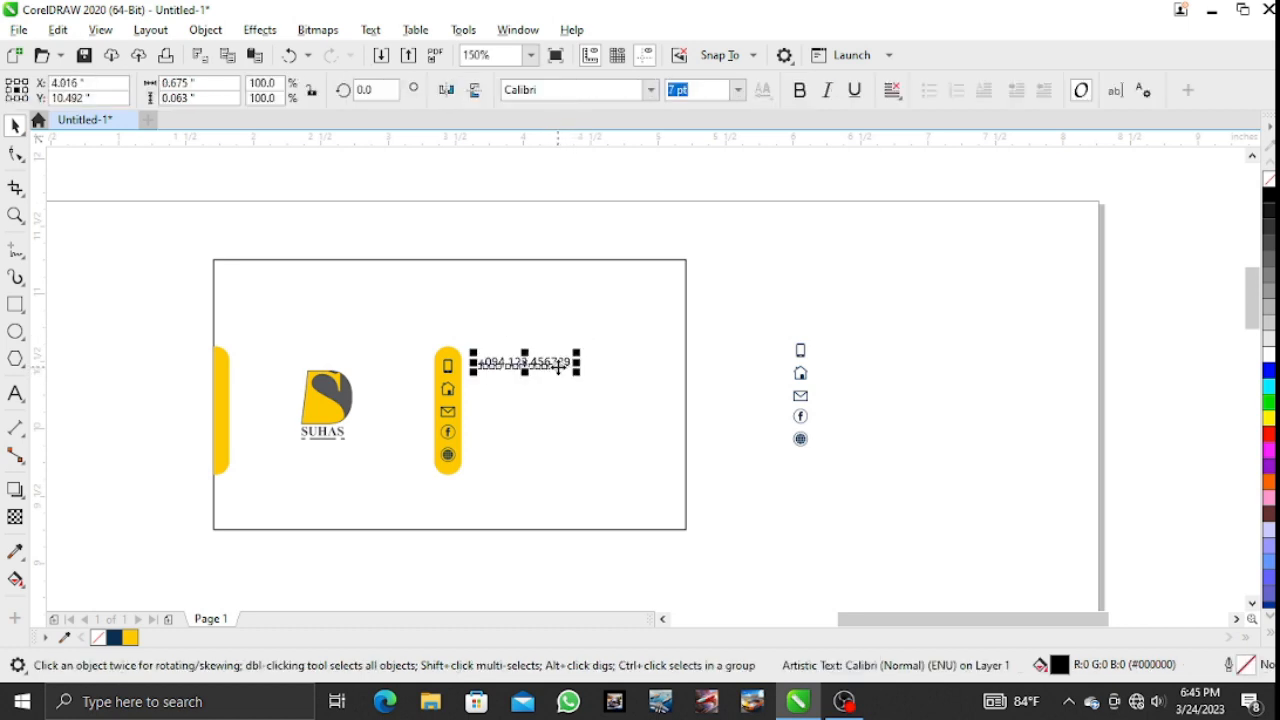
click(799, 90)
click(764, 170)
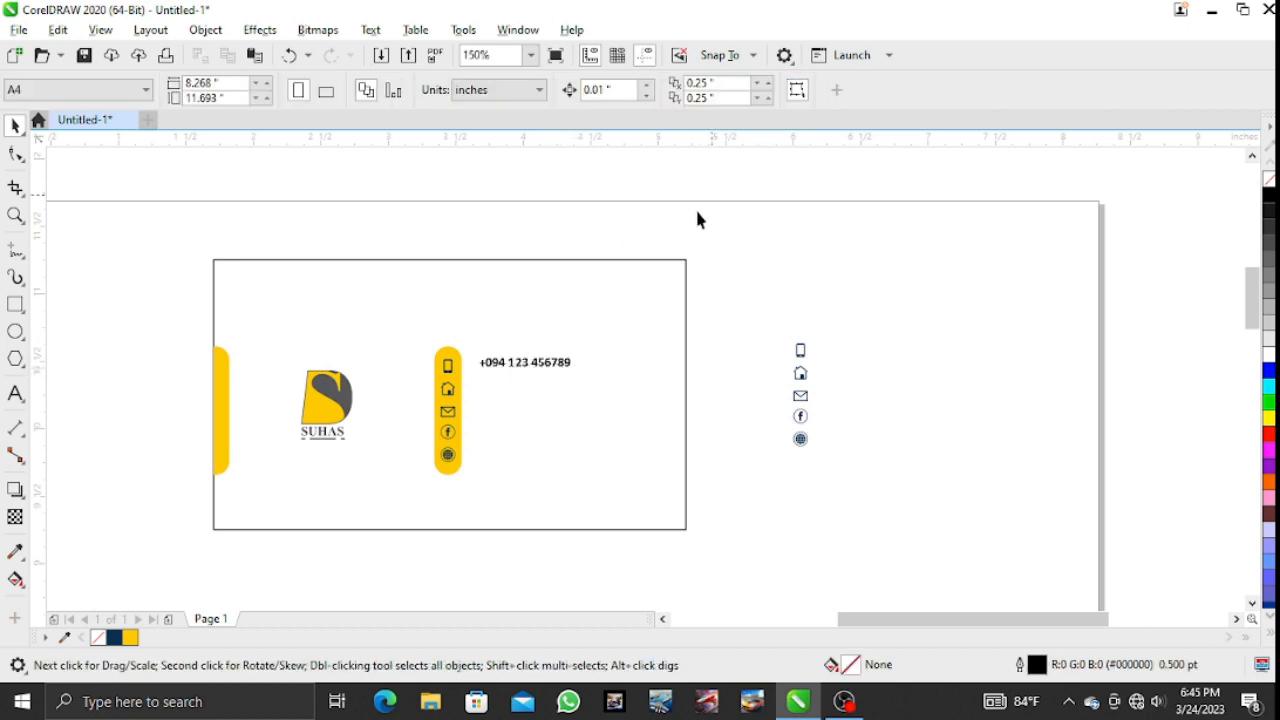
Duplicate the phone line below and retype it as non-bold 'ur address goes here'.
click(551, 364)
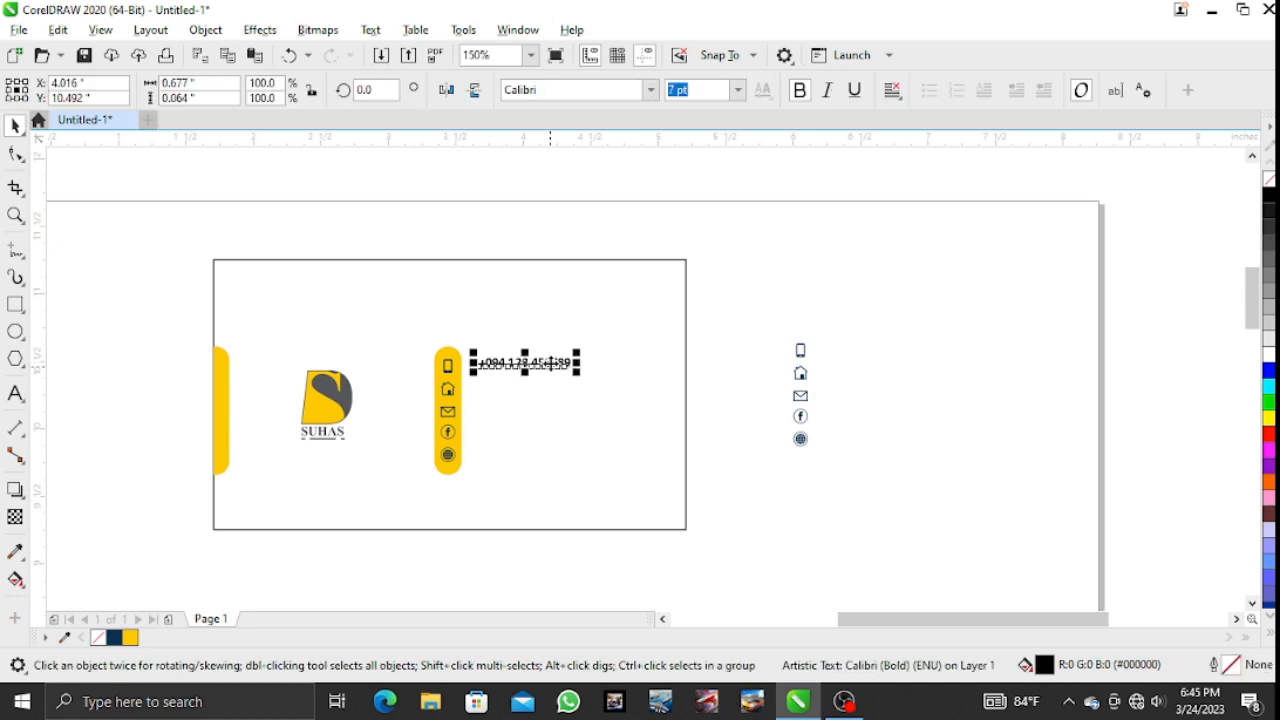
drag(551, 365, 552, 366)
key(Down)
key(Down)
key(Down)
key(Down)
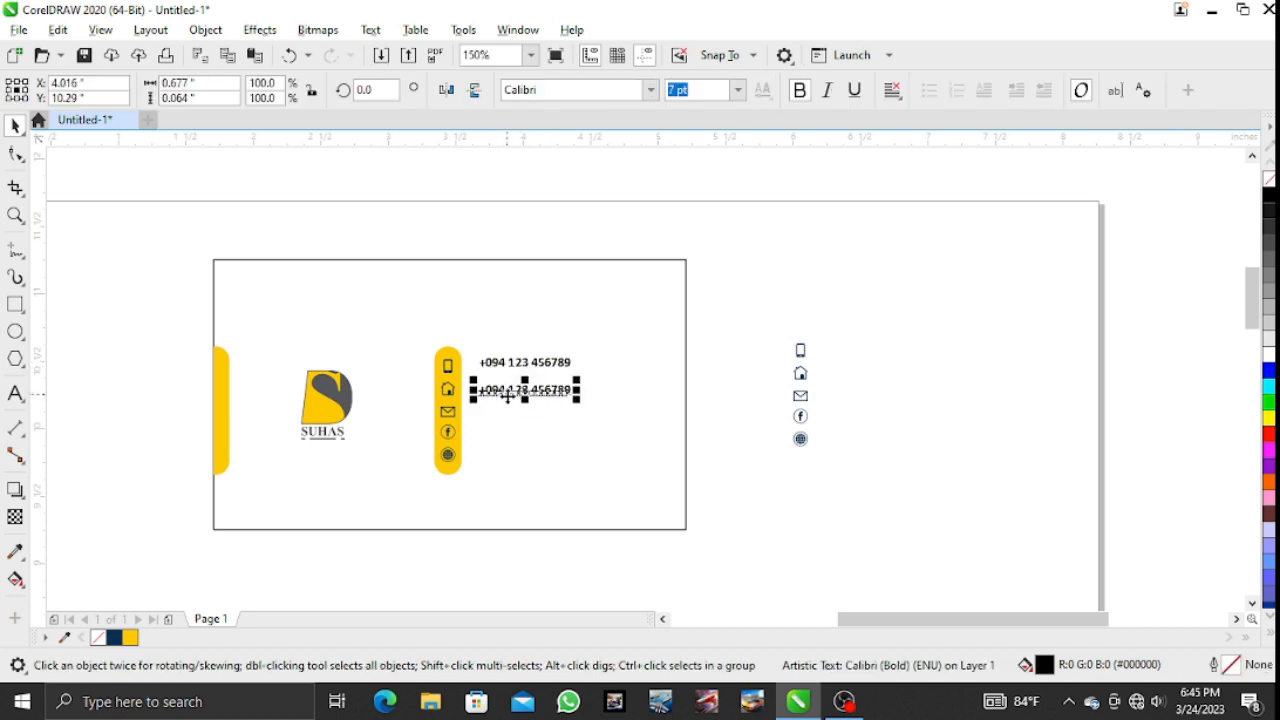
double_click(510, 392)
key(ctrl+a)
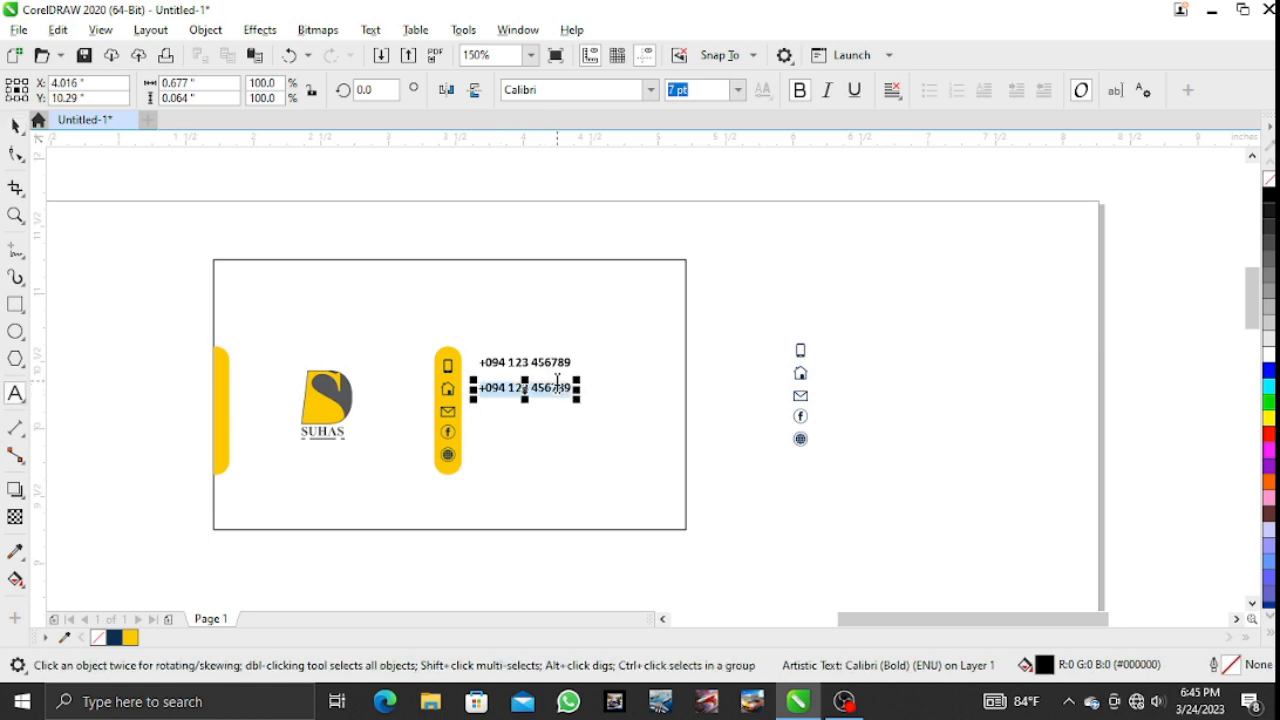
click(799, 90)
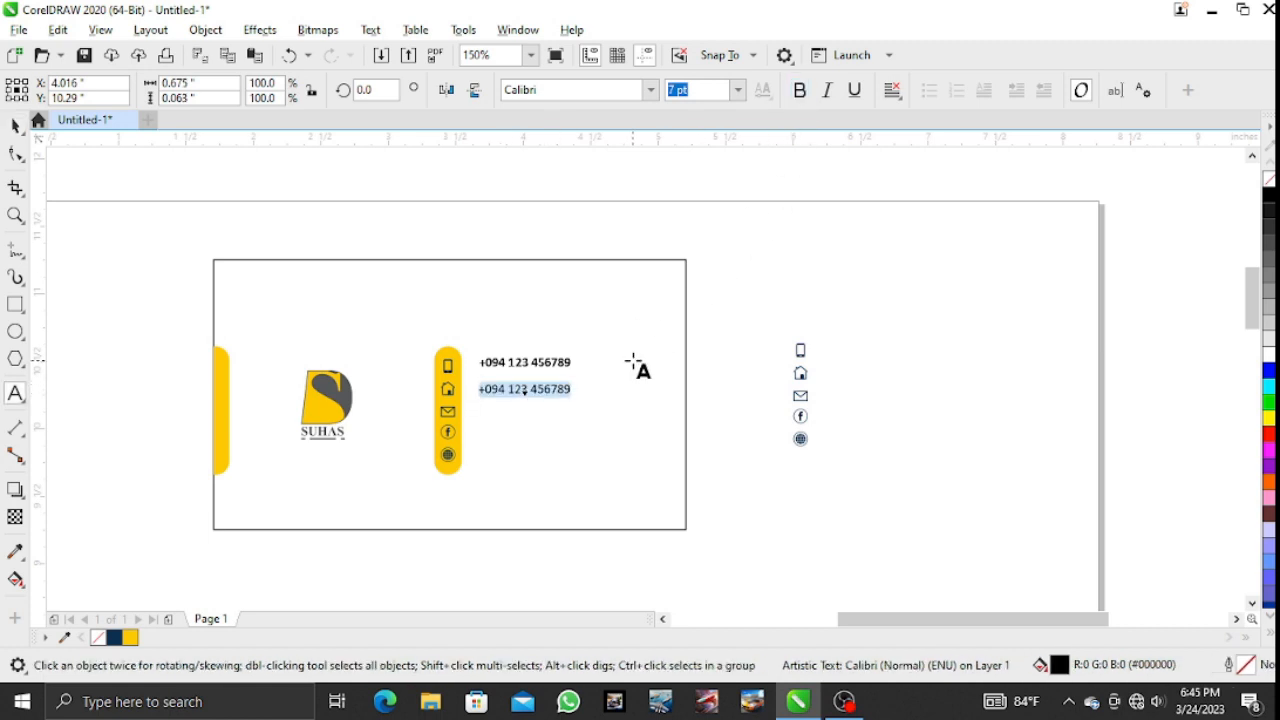
key(BackSpace)
text(ur)
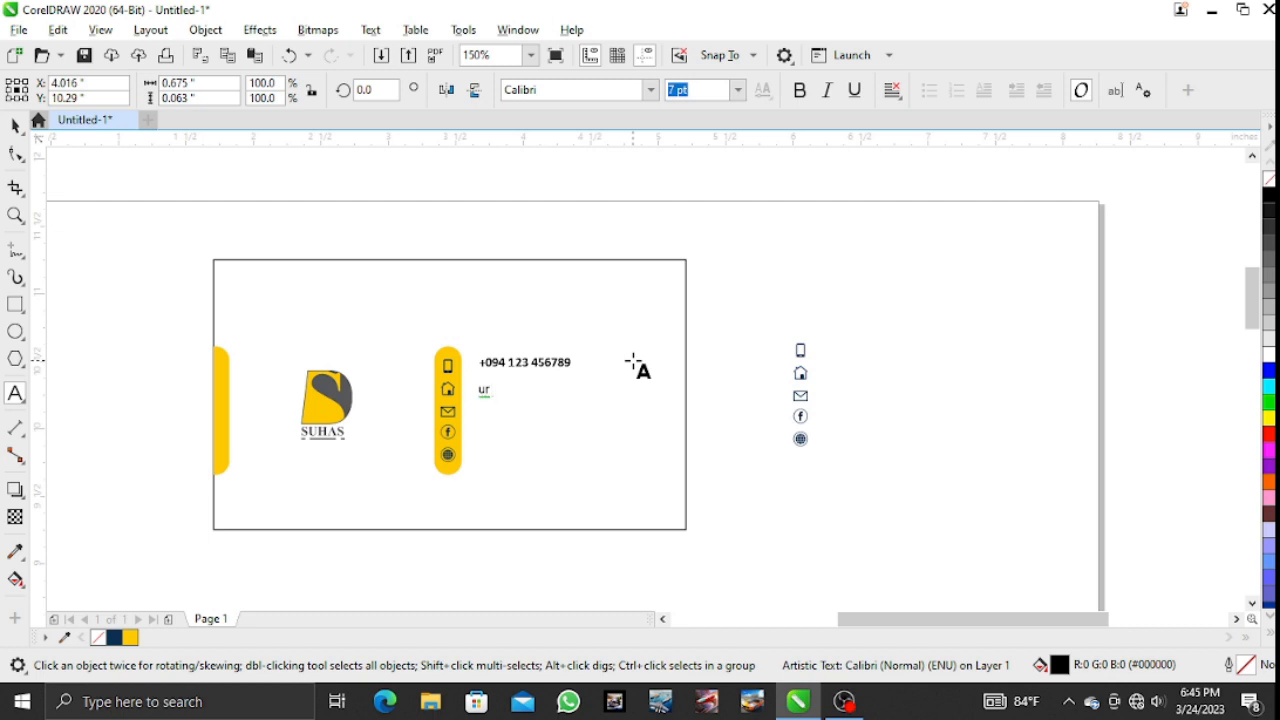
text( address goes here)
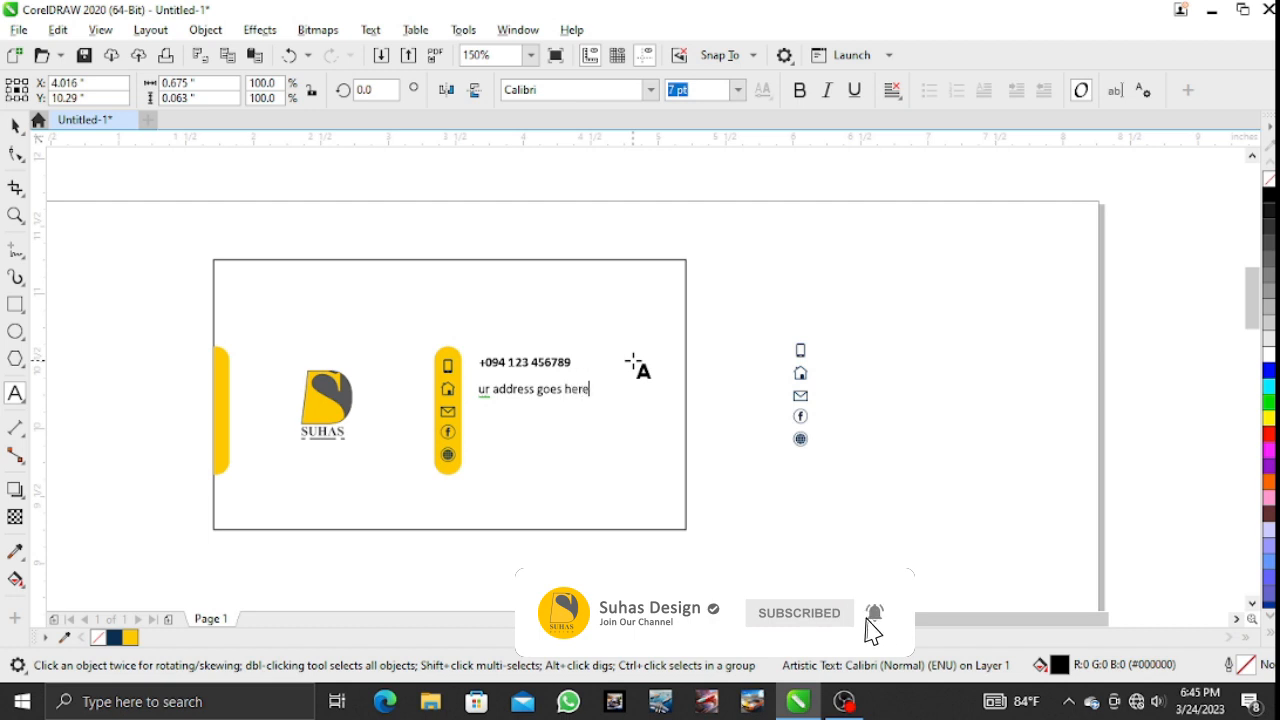
click(15, 125)
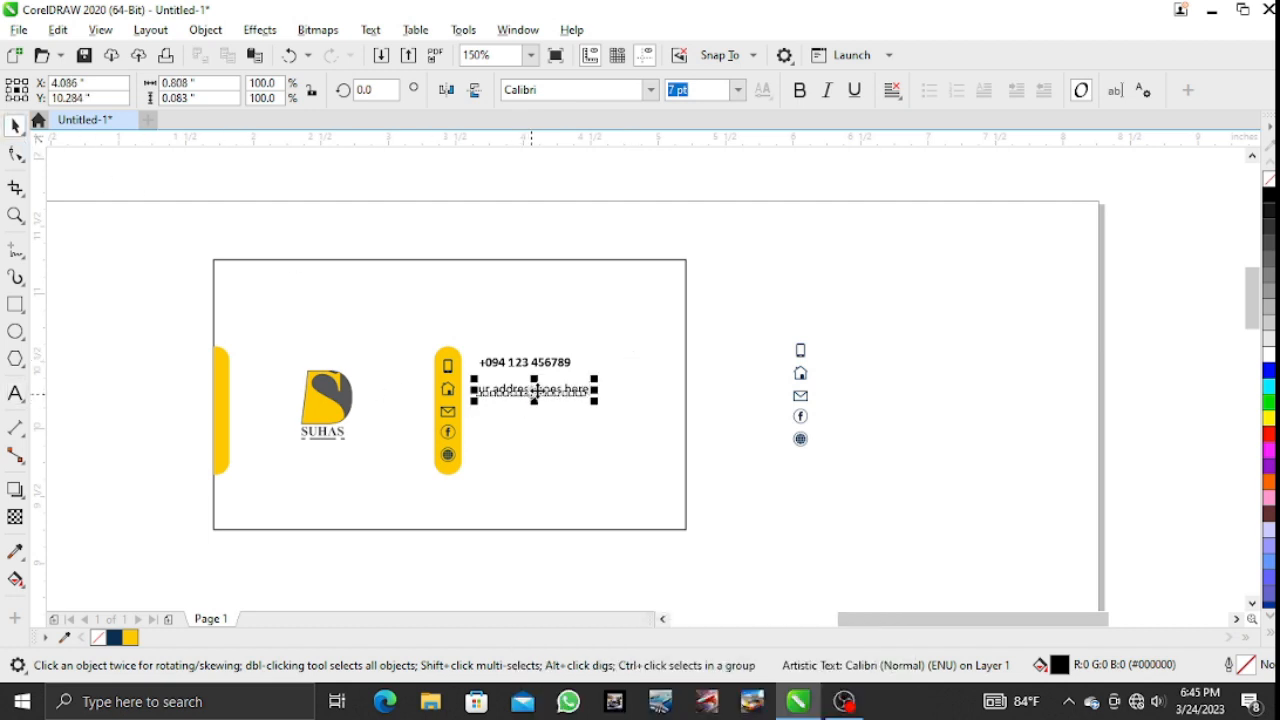
Copy the address line below and replace its text with a placeholder e-mail address.
drag(538, 391, 538, 412)
right_click(538, 412)
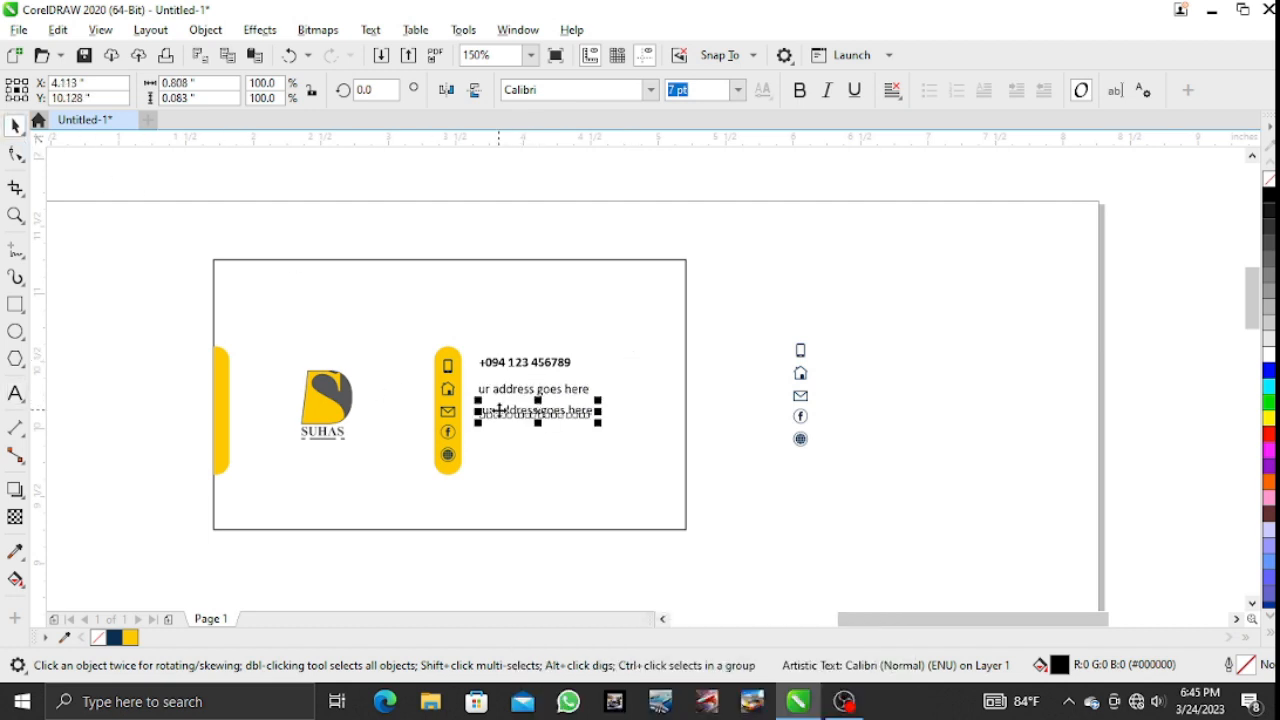
double_click(500, 411)
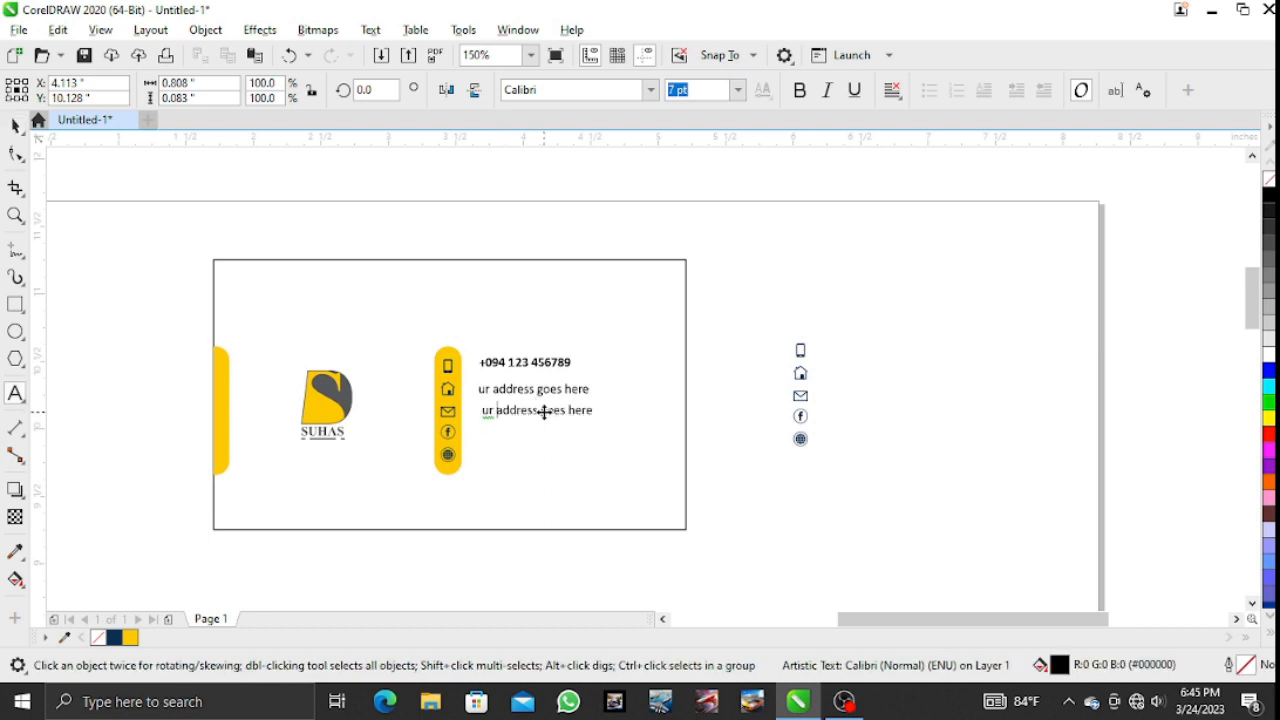
key(ctrl+a)
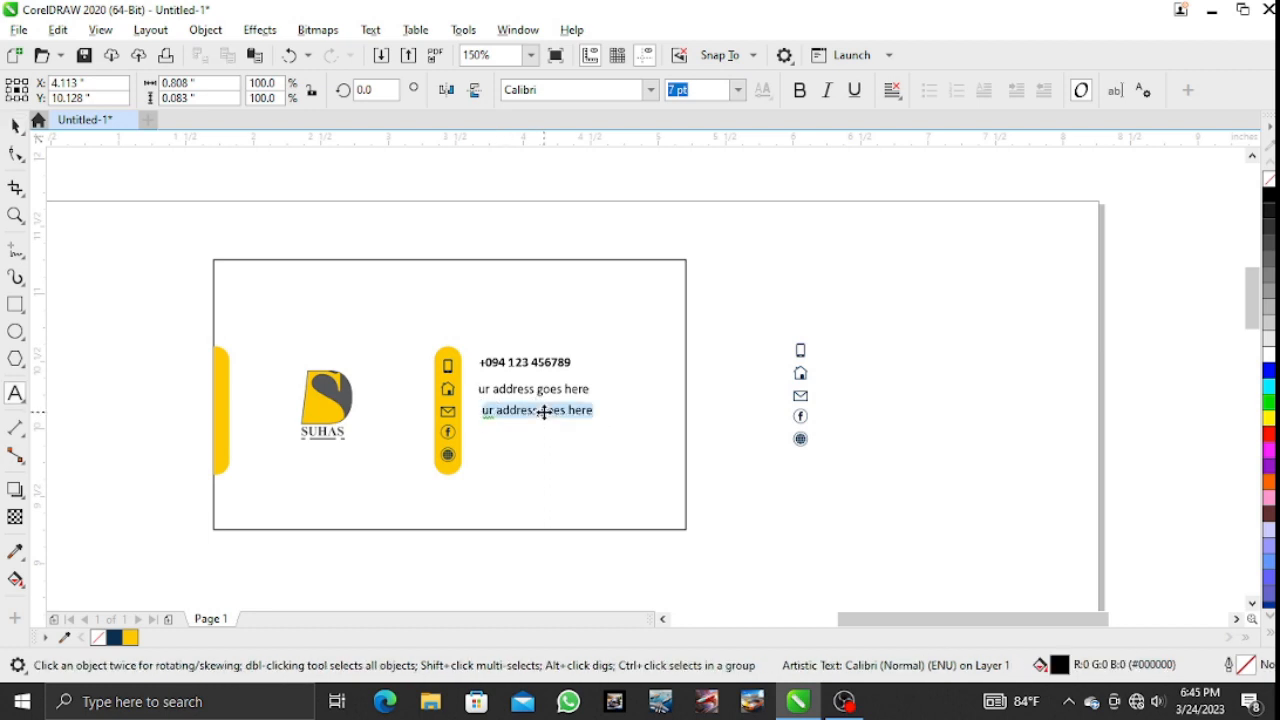
text(your)
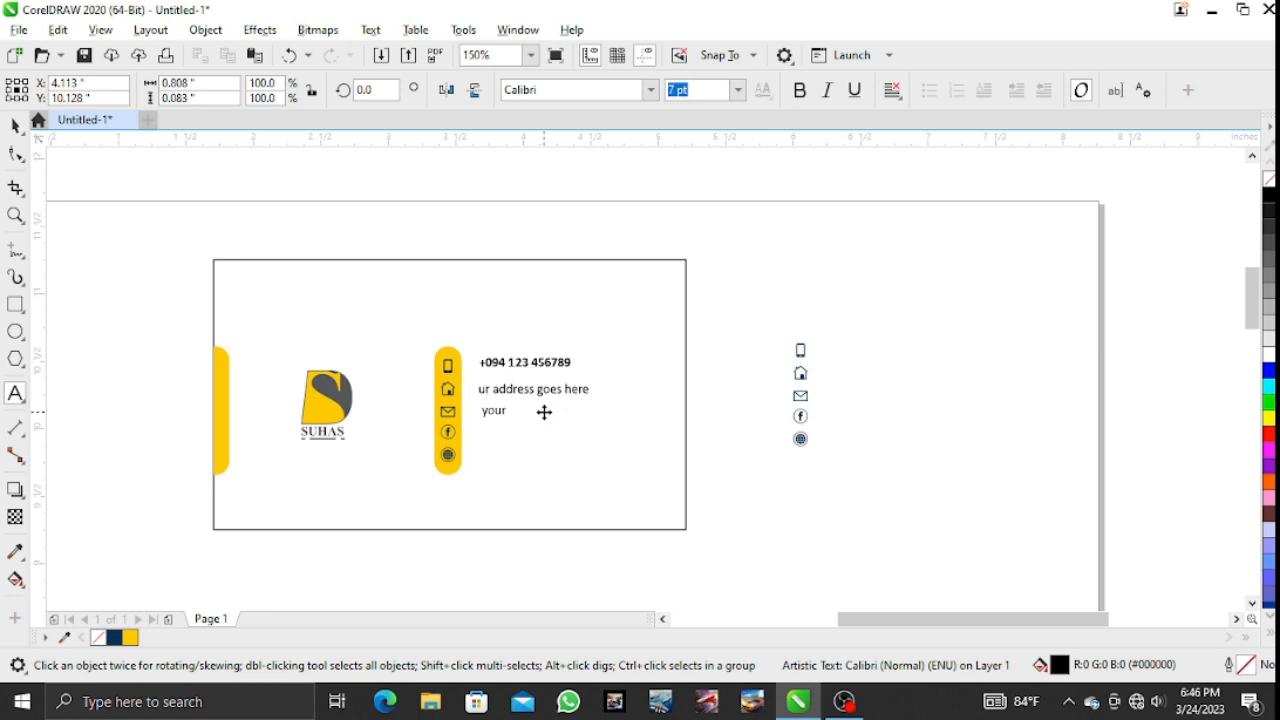
text(email@gmail.com)
click(15, 127)
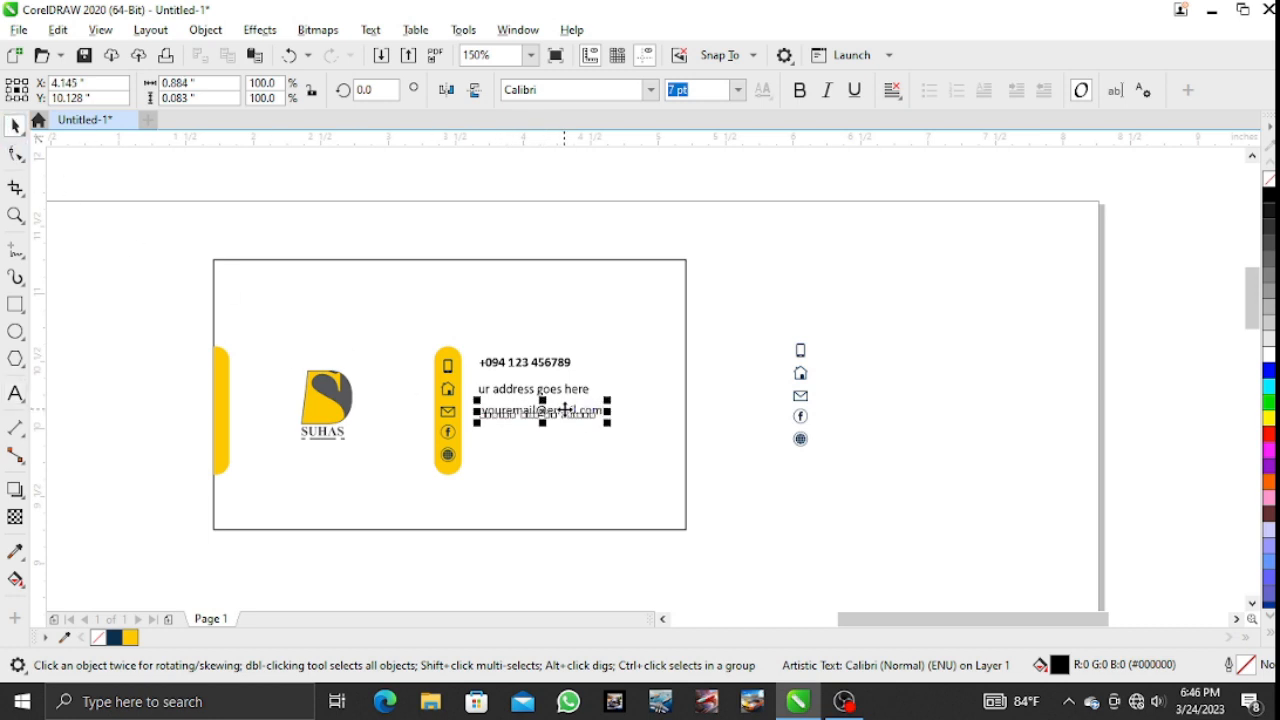
Place a copy of the e-mail line beneath it and start retyping it as the yourfacebook line.
drag(565, 410, 540, 432)
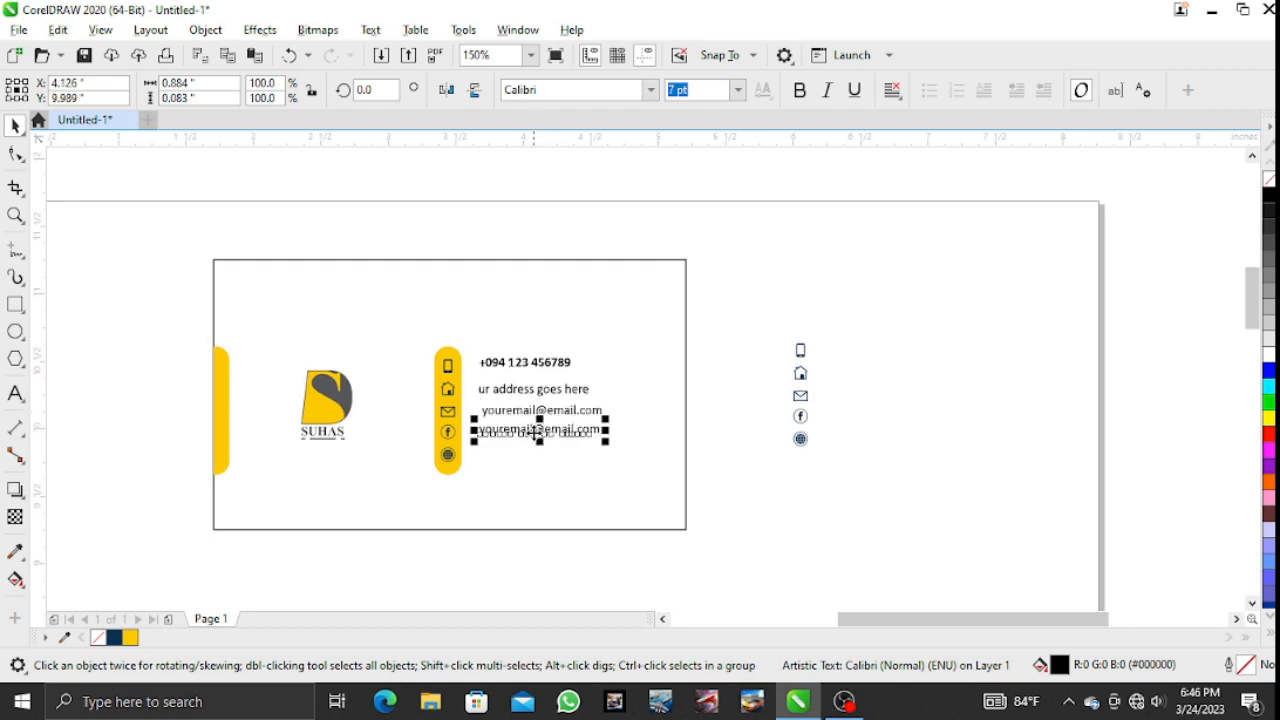
double_click(532, 436)
key(ctrl+a)
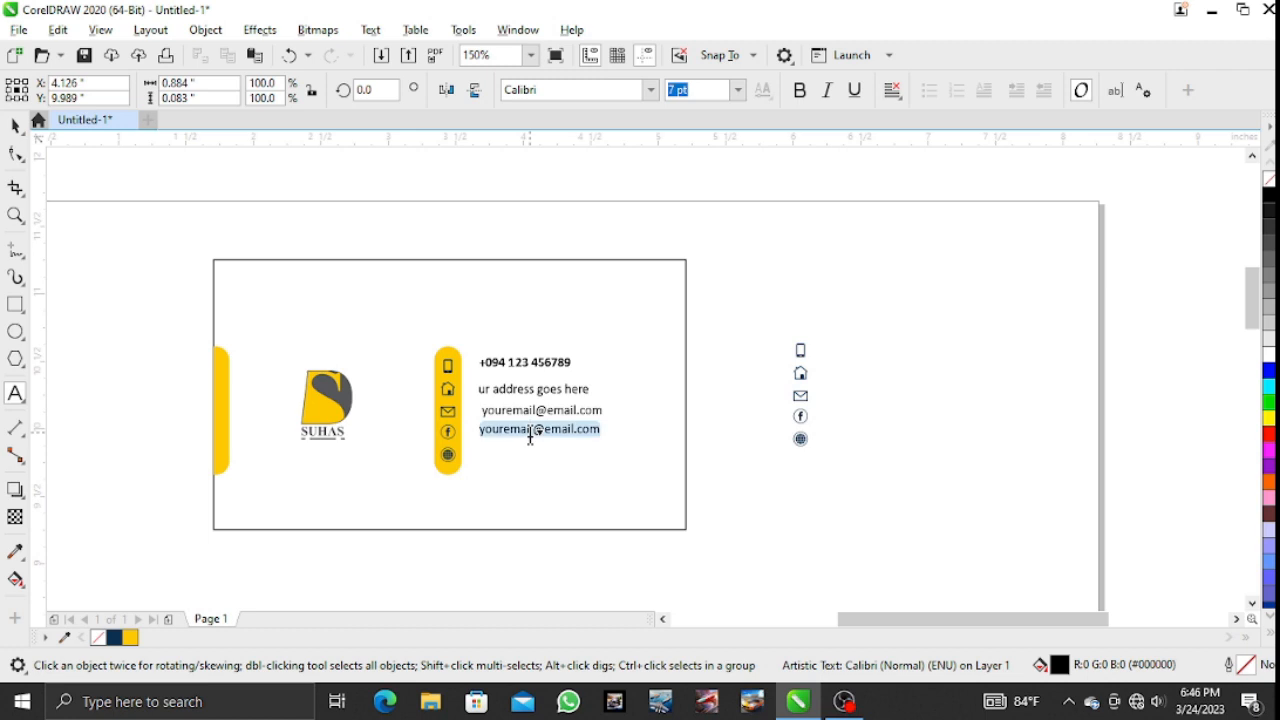
text(yourfacebook)
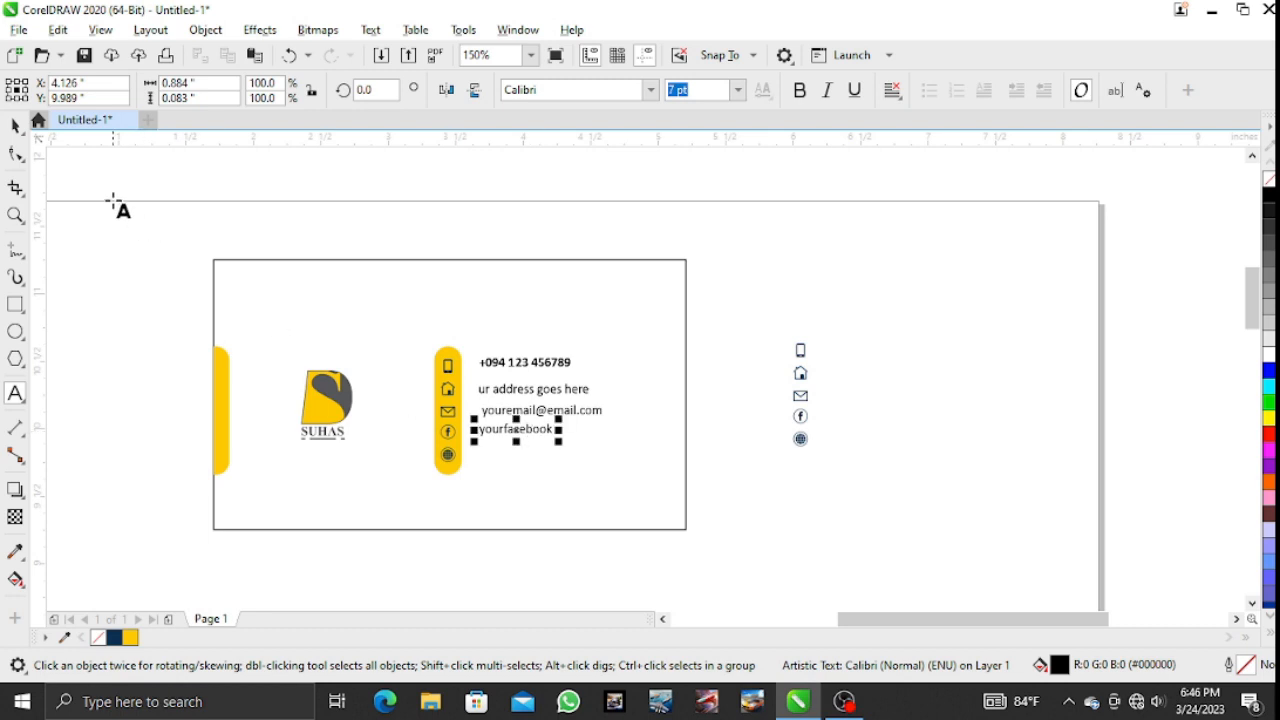
Drop a copy of the yourfacebook line just below it, undoing an accidental Convert to Curves.
click(15, 125)
drag(529, 437, 526, 459)
double_click(504, 456)
key(Escape)
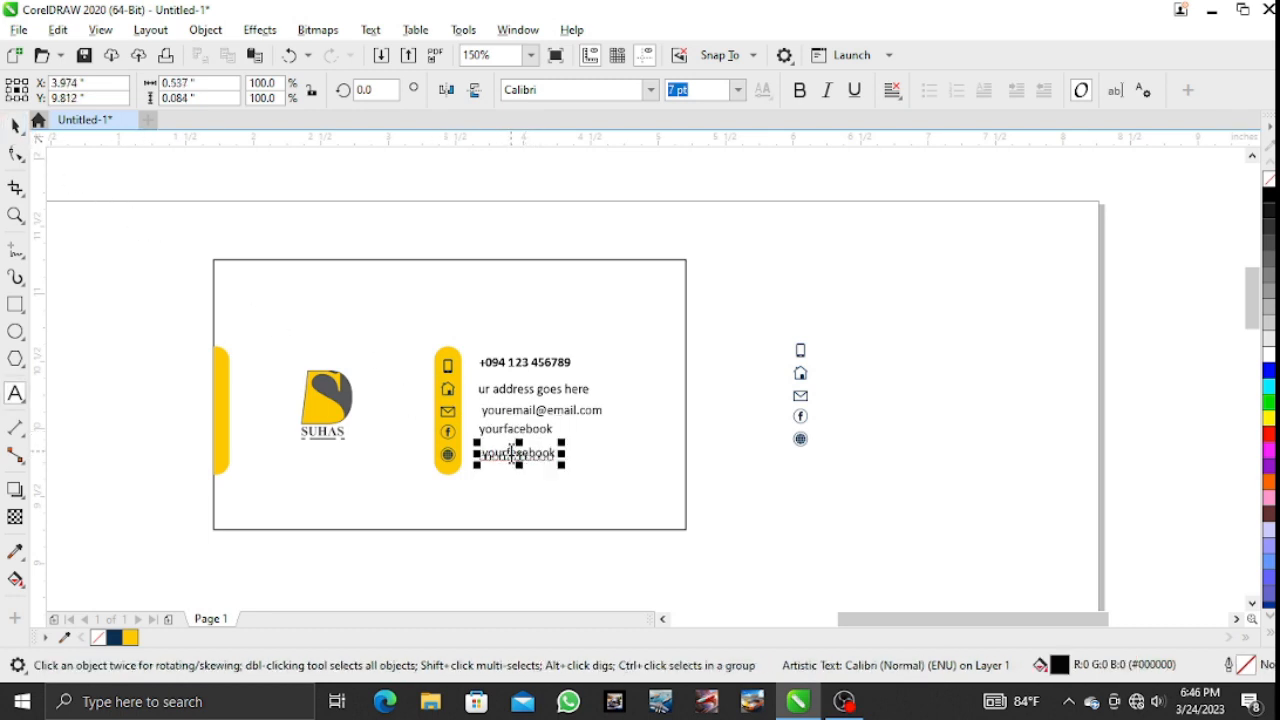
key(ctrl+q)
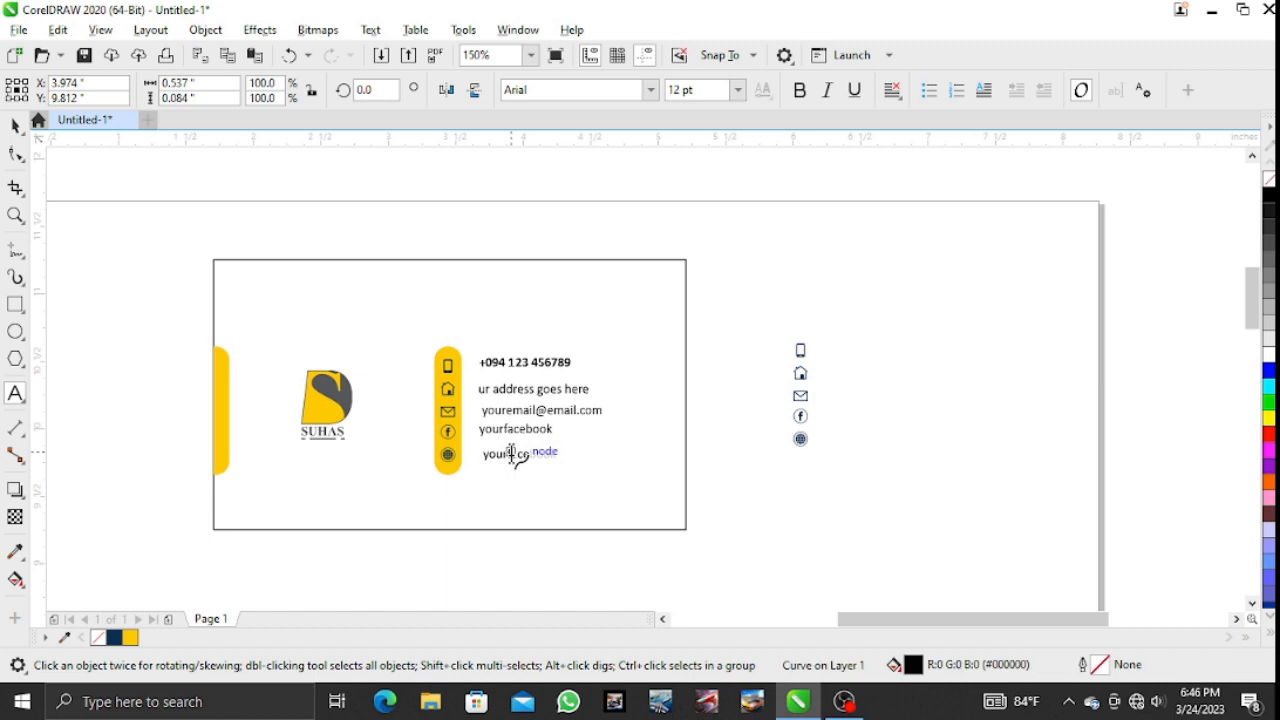
key(ctrl+z)
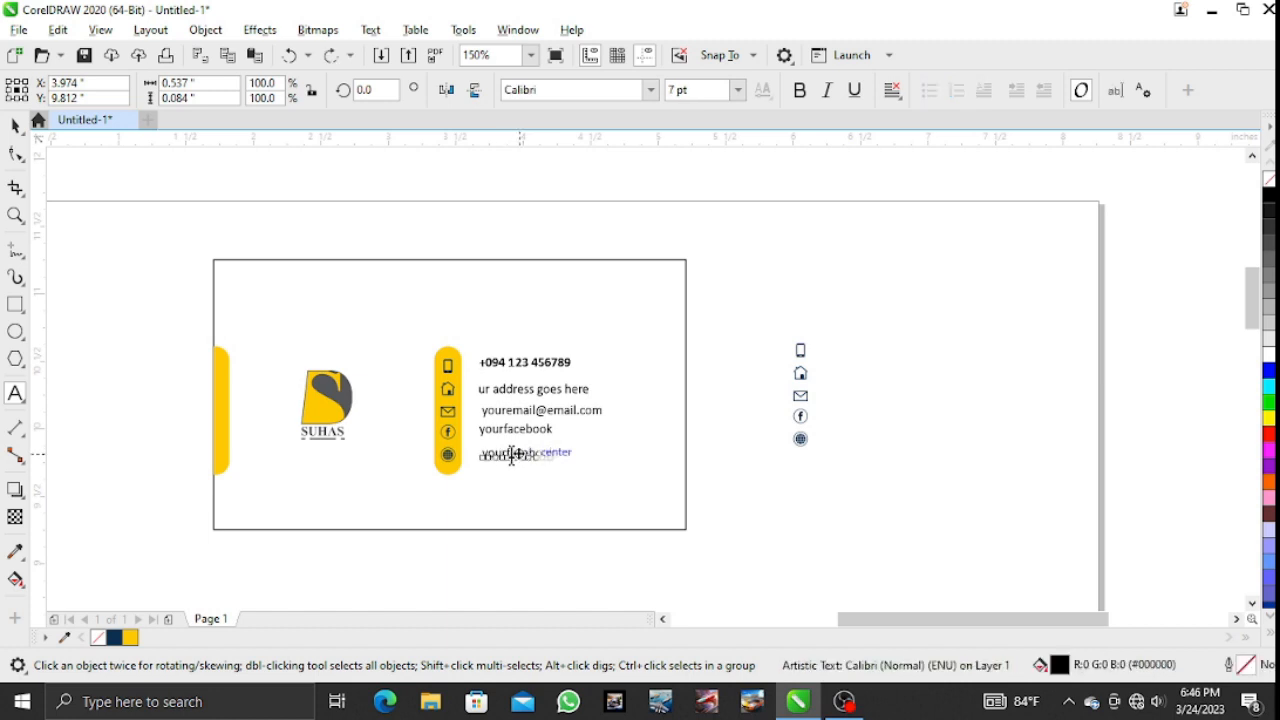
click(511, 454)
key(ctrl+a)
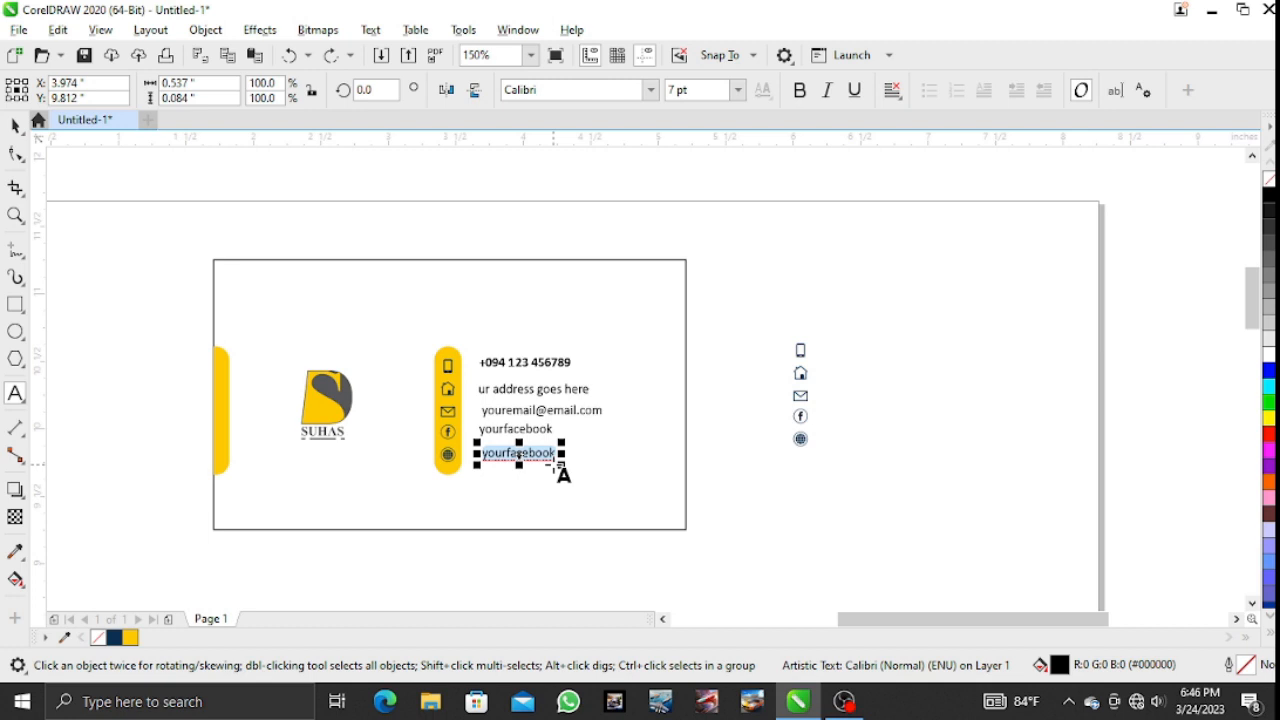
text(www.website)
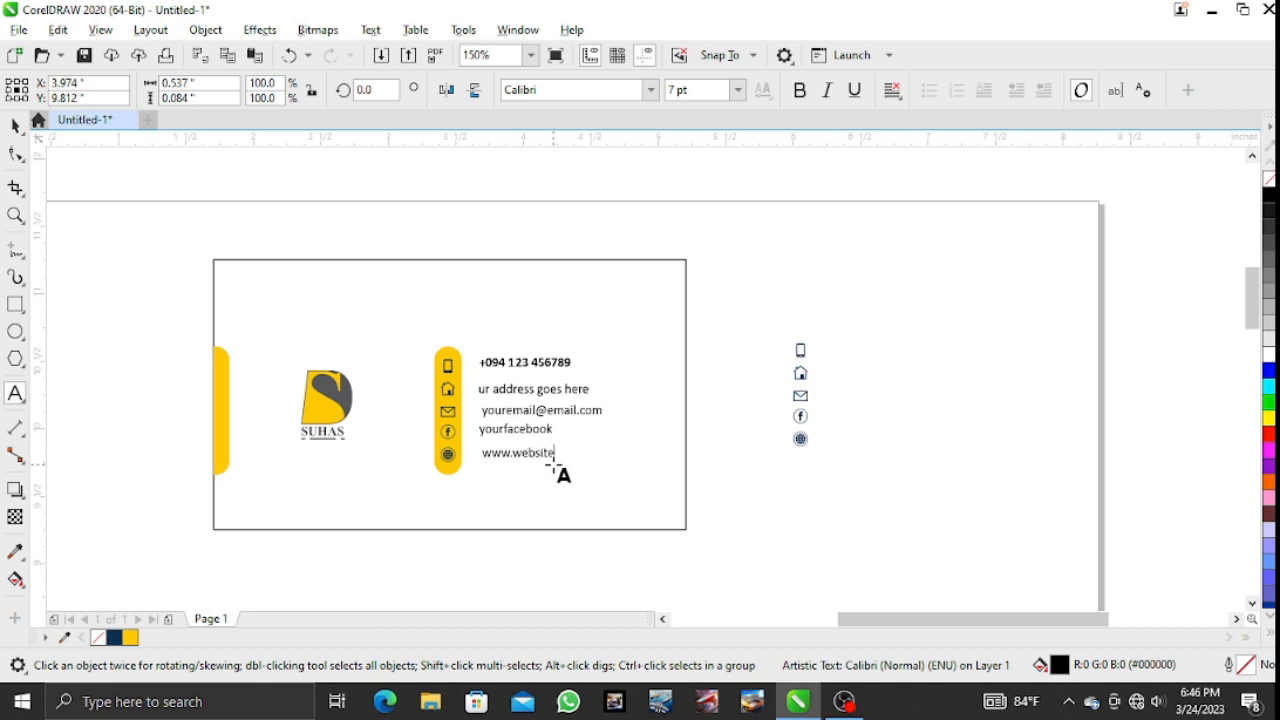
text(.com)
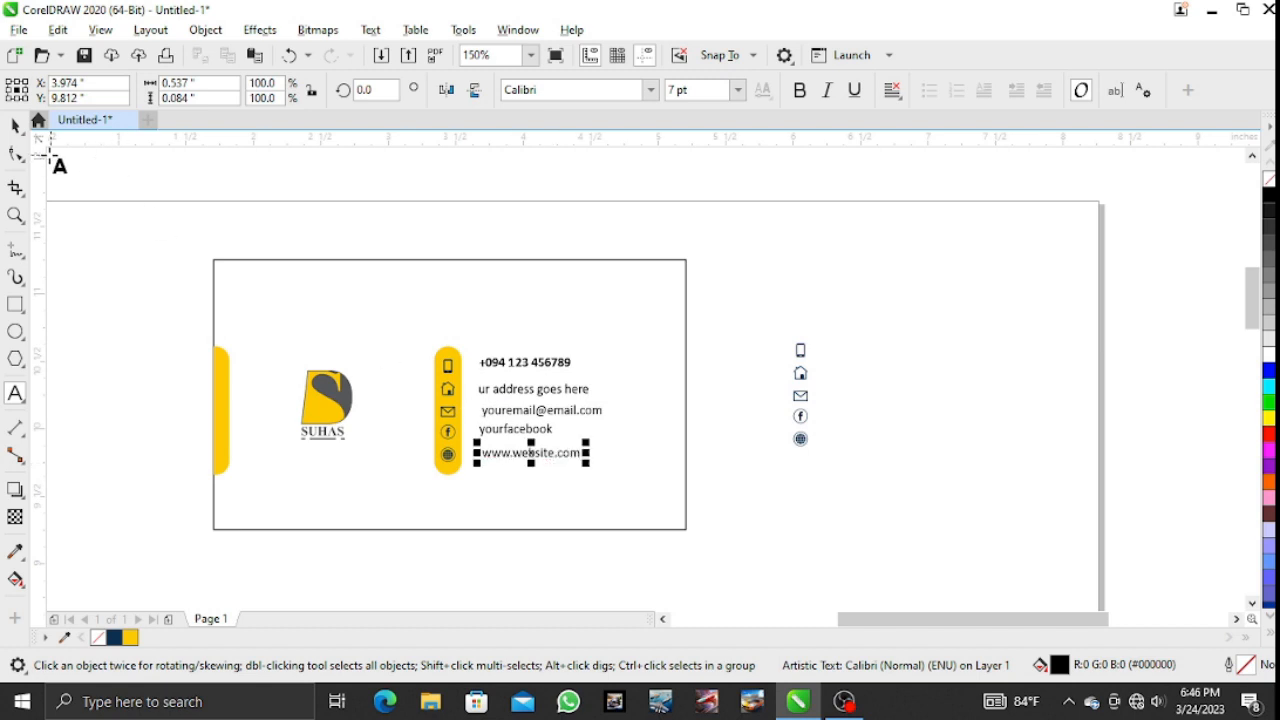
click(15, 125)
drag(737, 262, 474, 521)
Color the five contact lines dark blue and align their left edges using Align and Distribute.
click(114, 637)
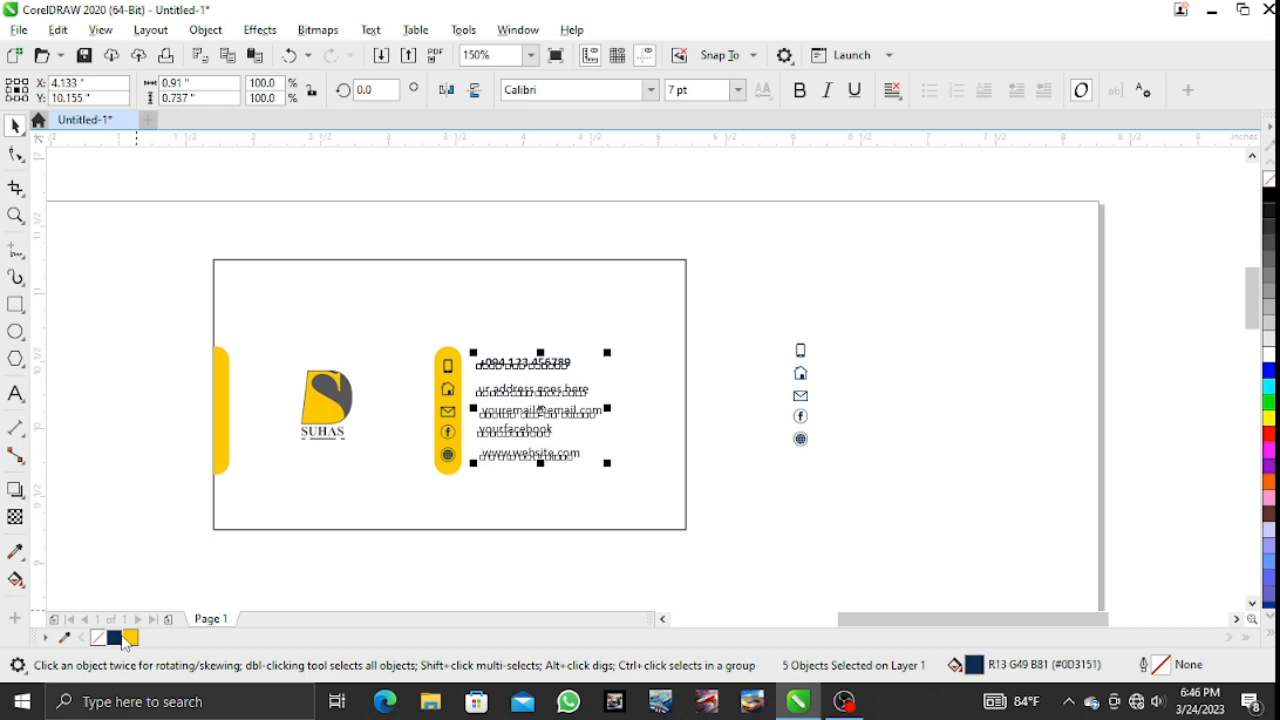
click(205, 29)
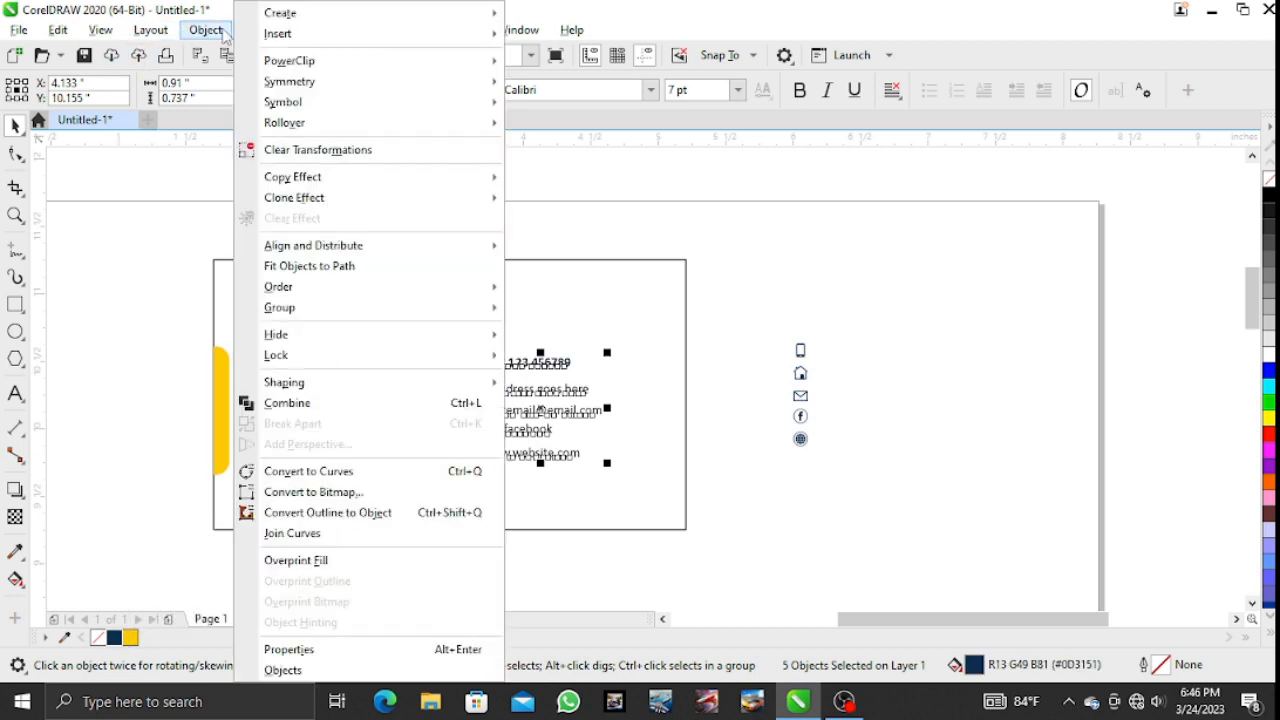
mouse_move(305, 247)
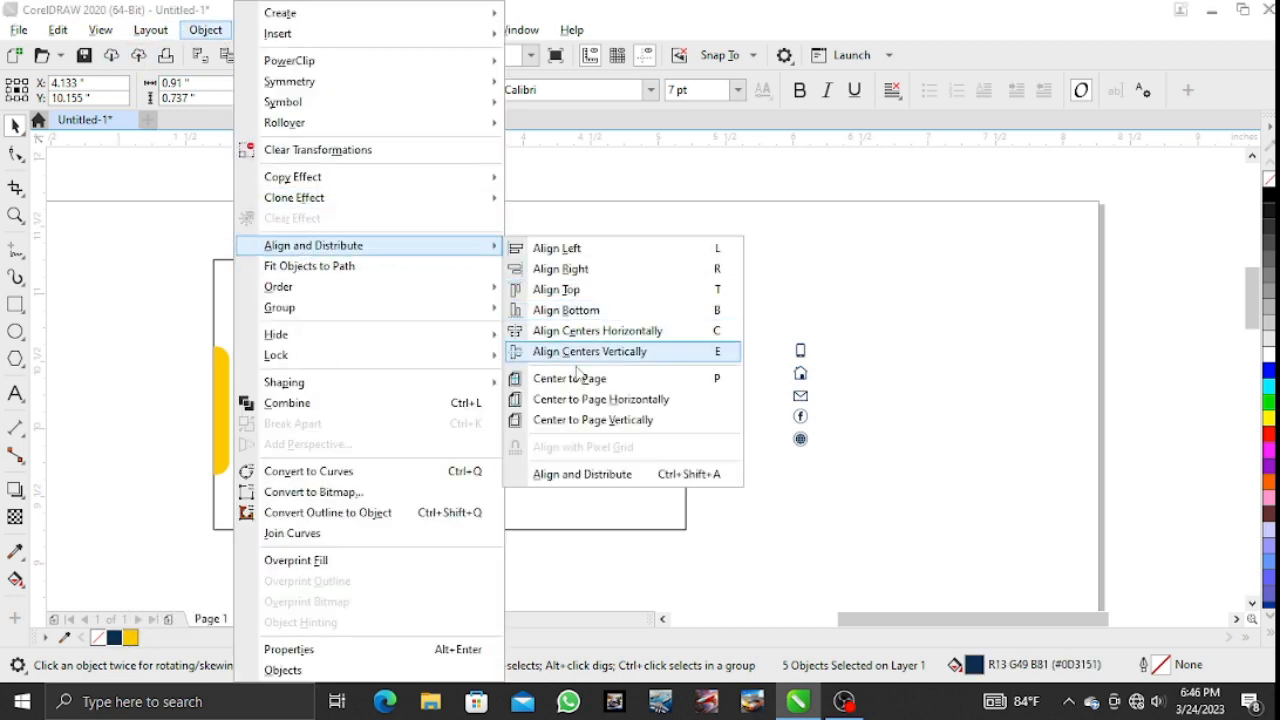
click(600, 475)
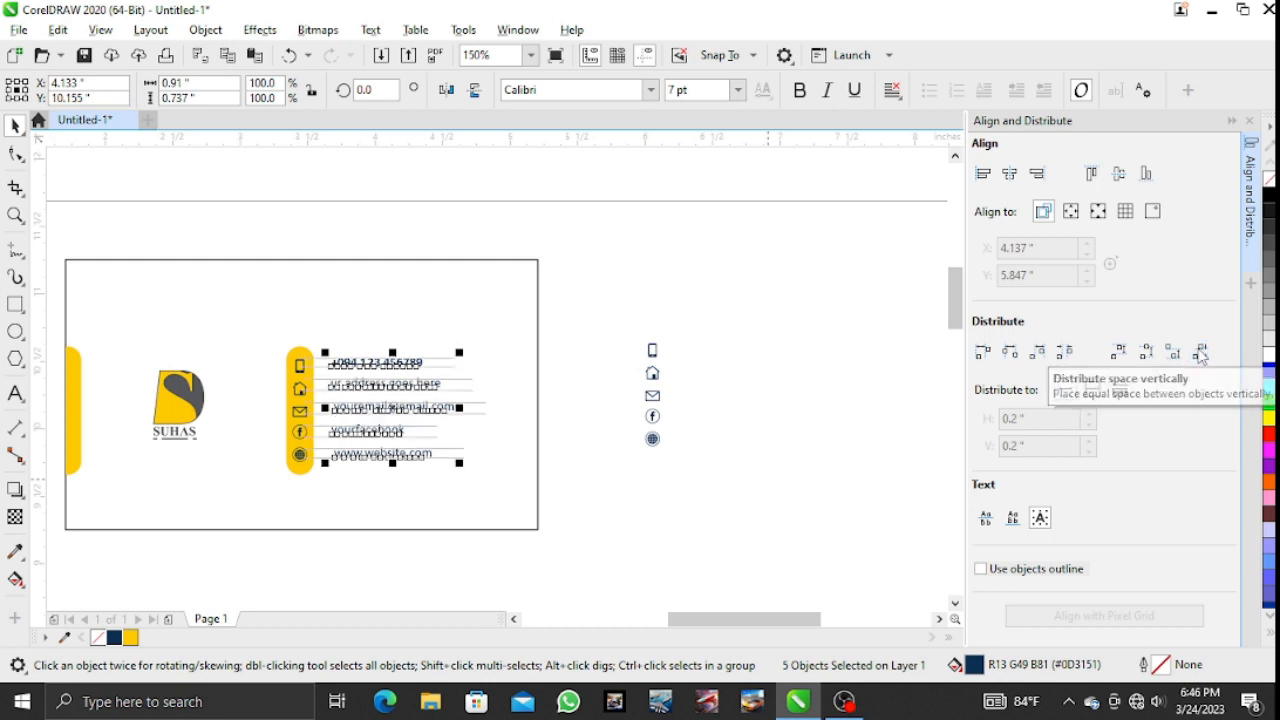
click(985, 176)
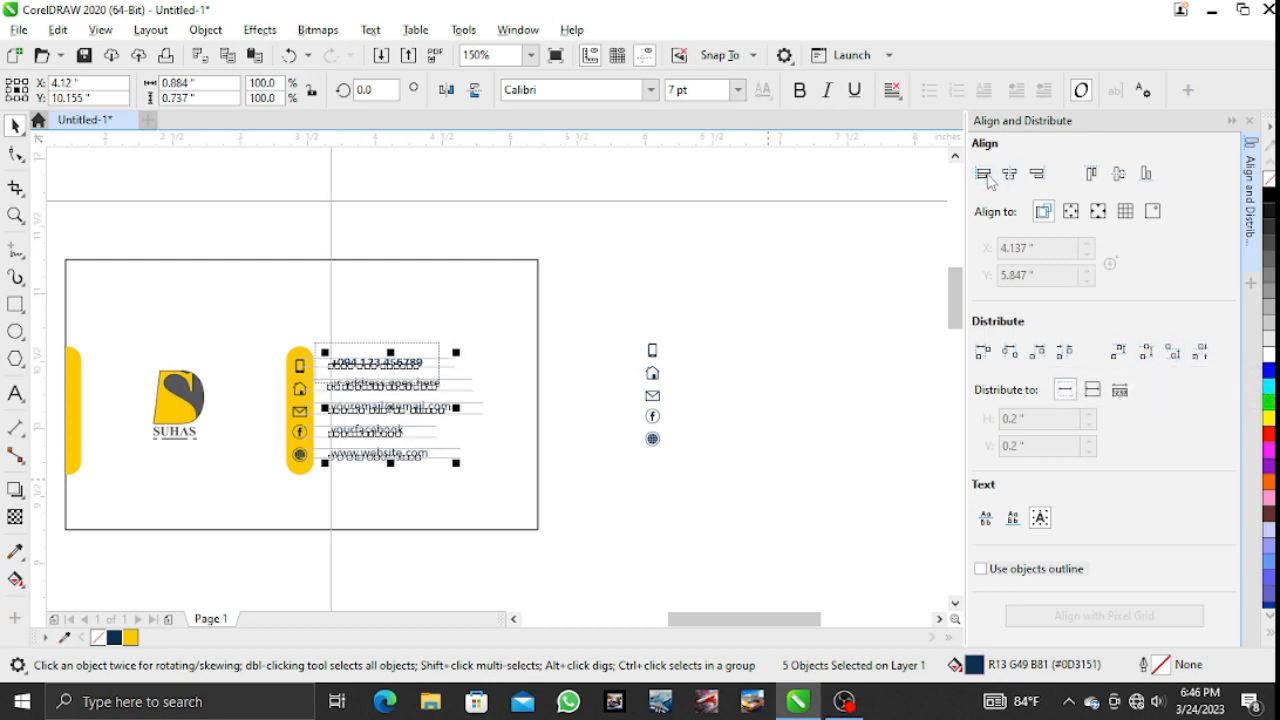
click(820, 331)
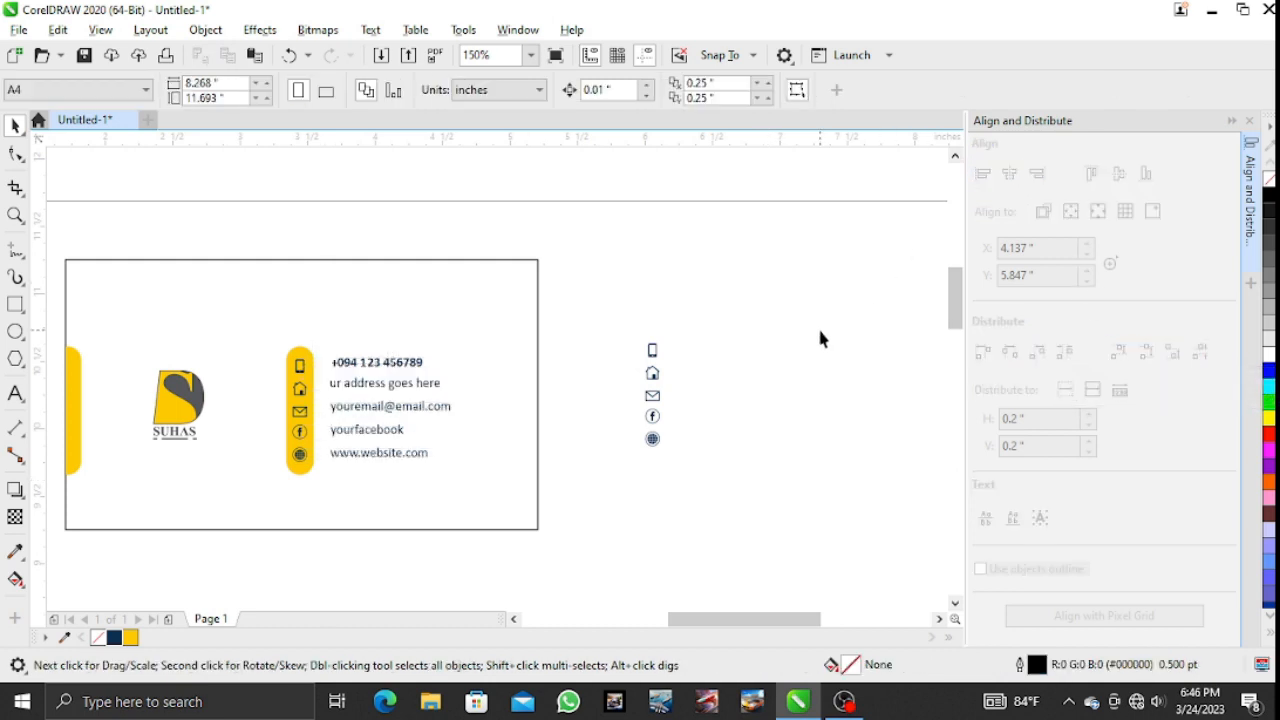
Close the alignment docker and set the five contact lines to 8 pt.
click(1249, 120)
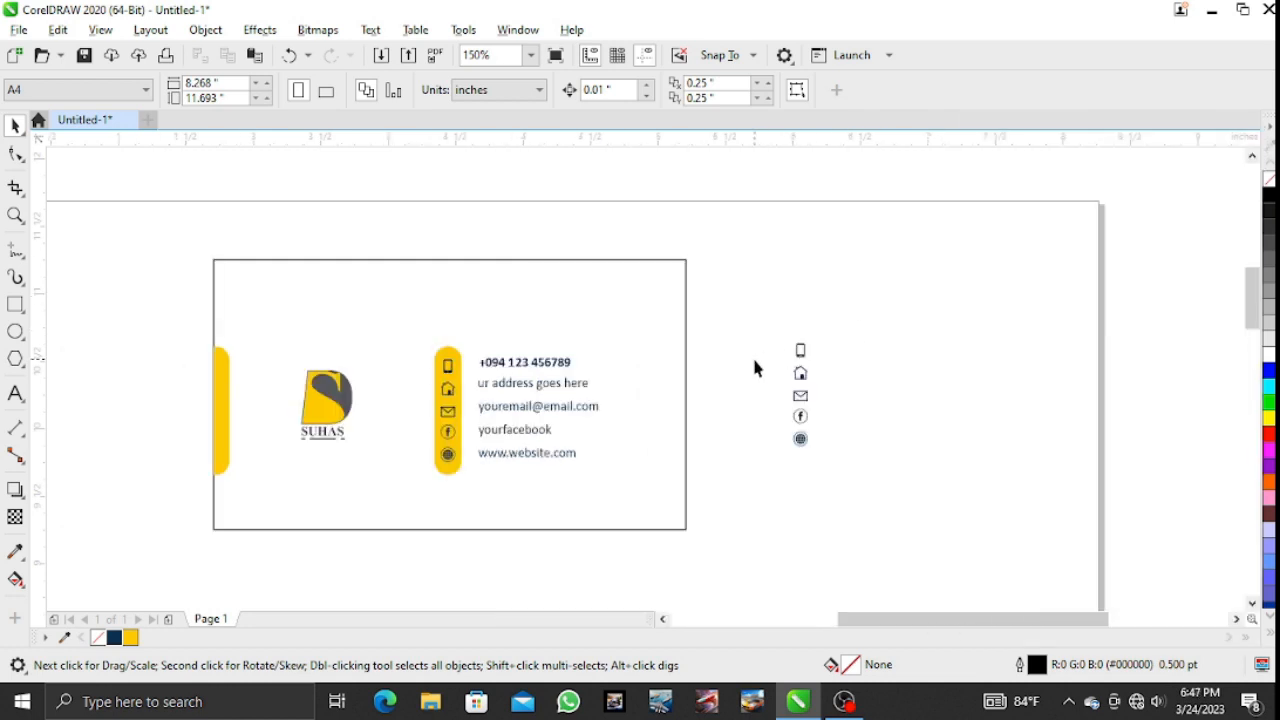
drag(652, 420, 462, 516)
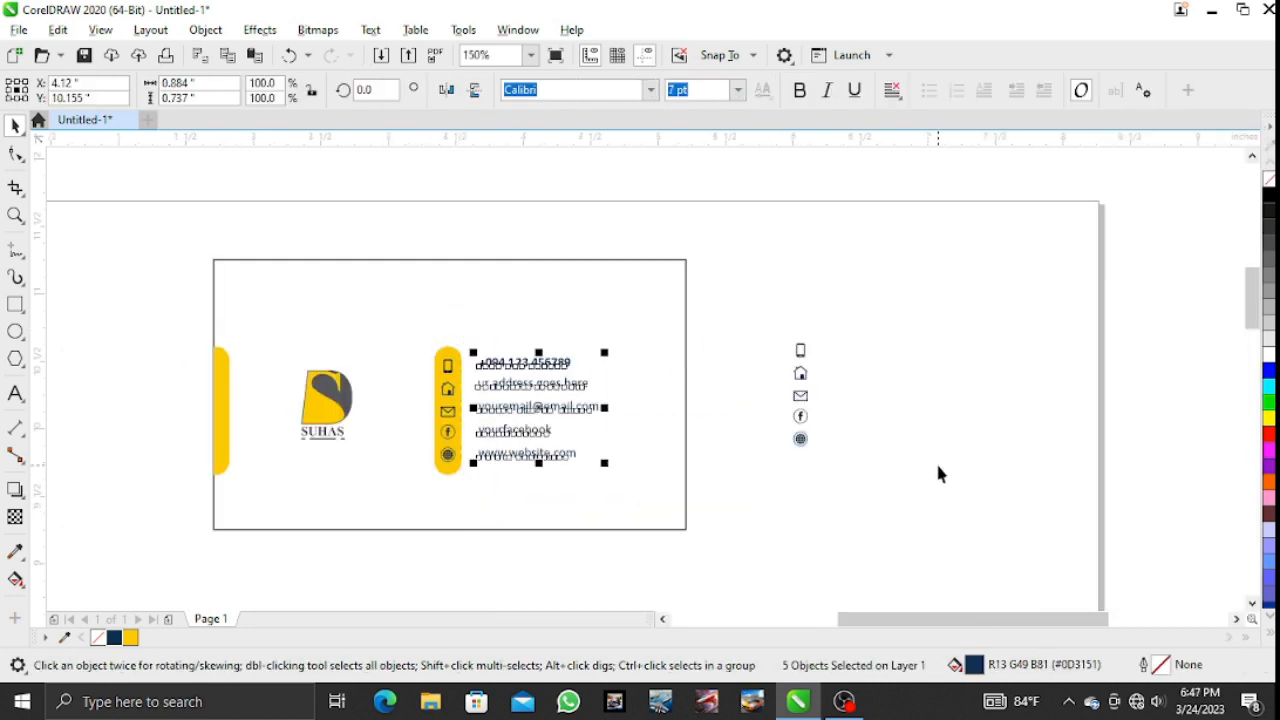
key(Left)
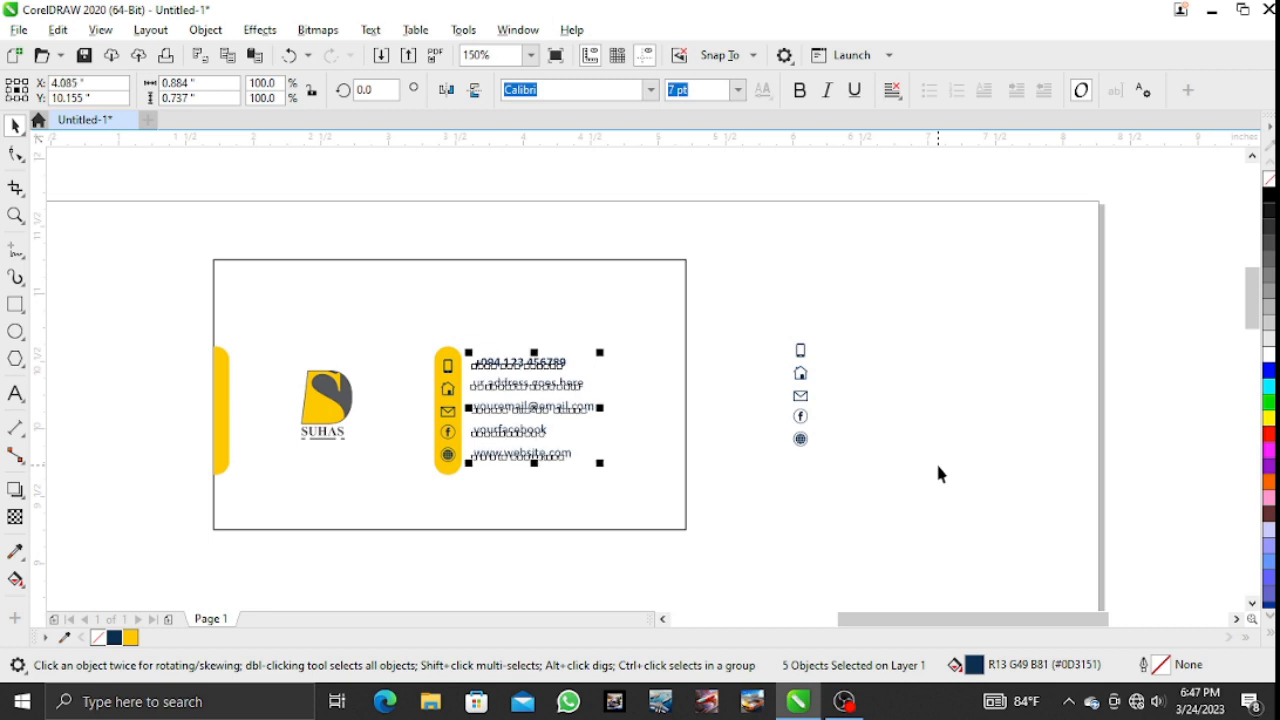
drag(718, 330, 390, 492)
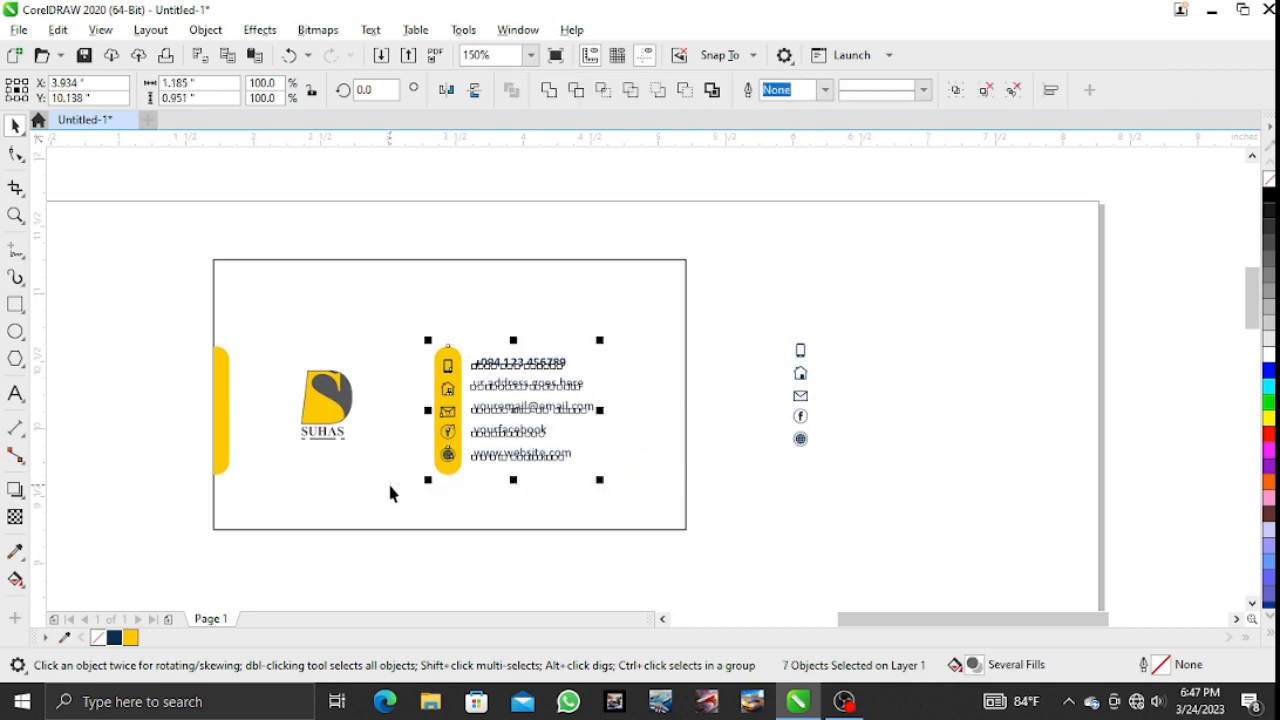
drag(717, 312, 467, 508)
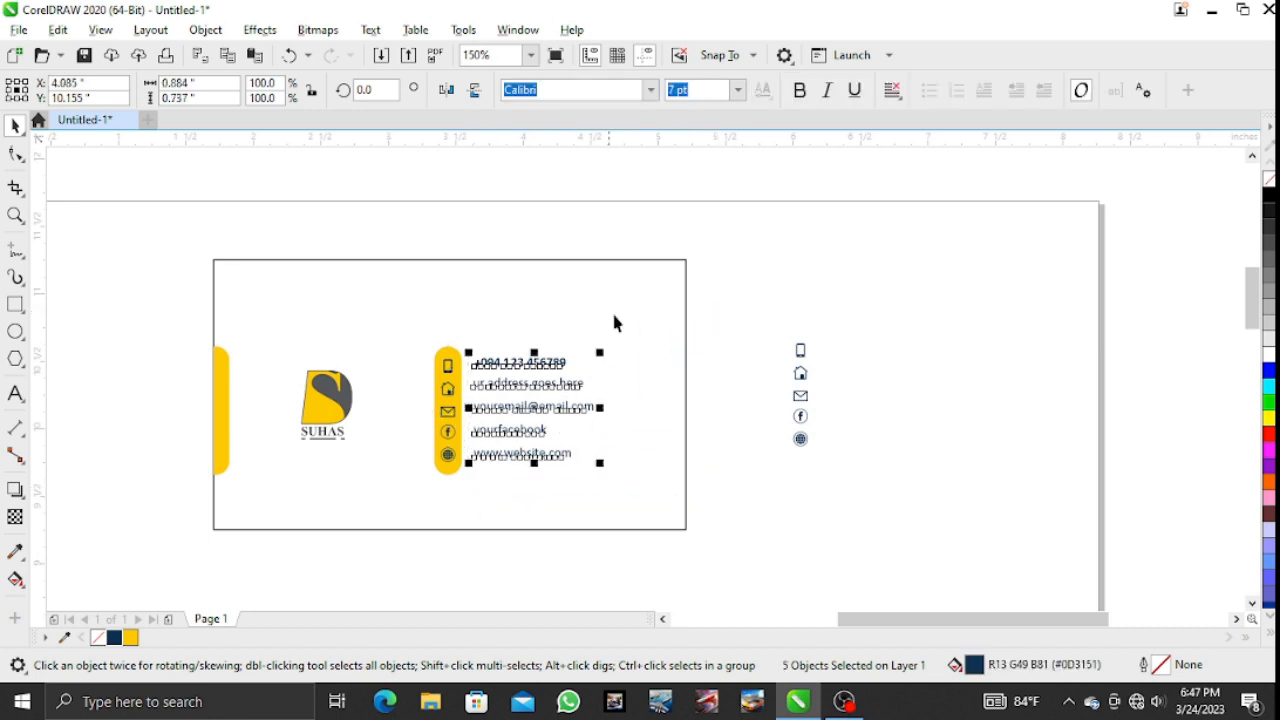
click(738, 90)
click(690, 149)
click(761, 234)
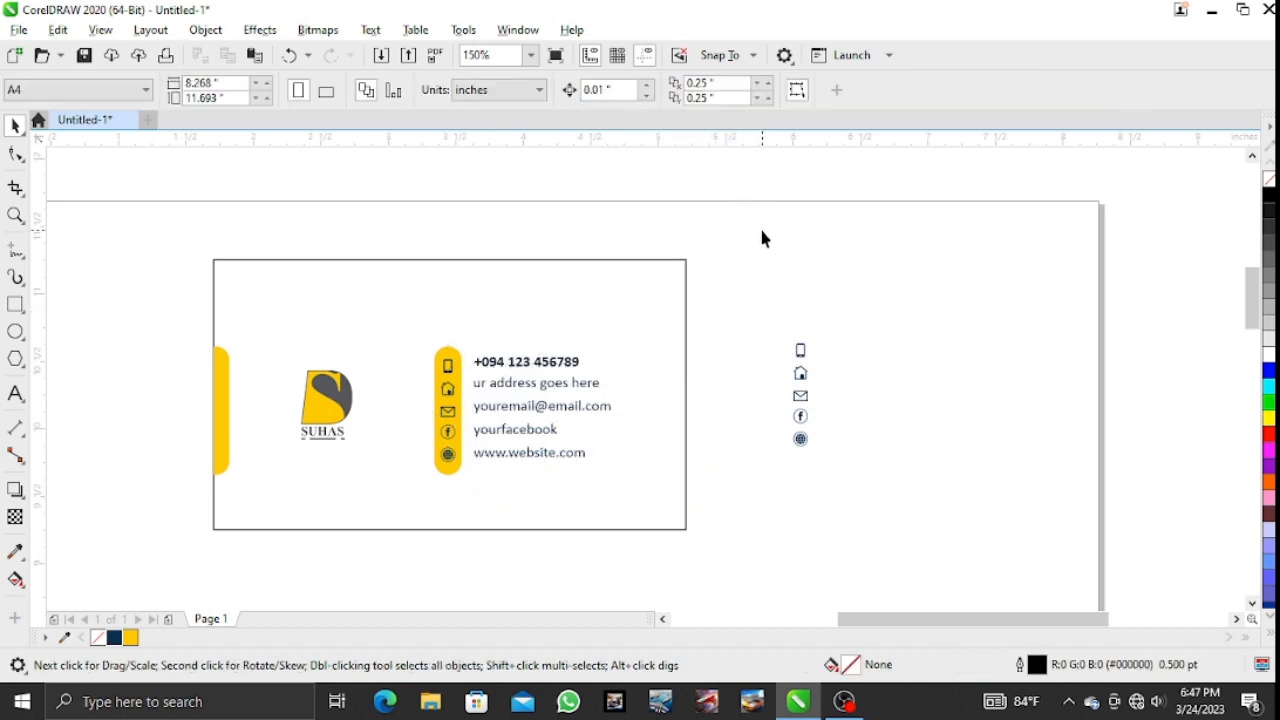
Nudge the contact text down, then shift the icon bar and text block right.
drag(760, 232, 470, 522)
key(Down)
key(Down)
key(Down)
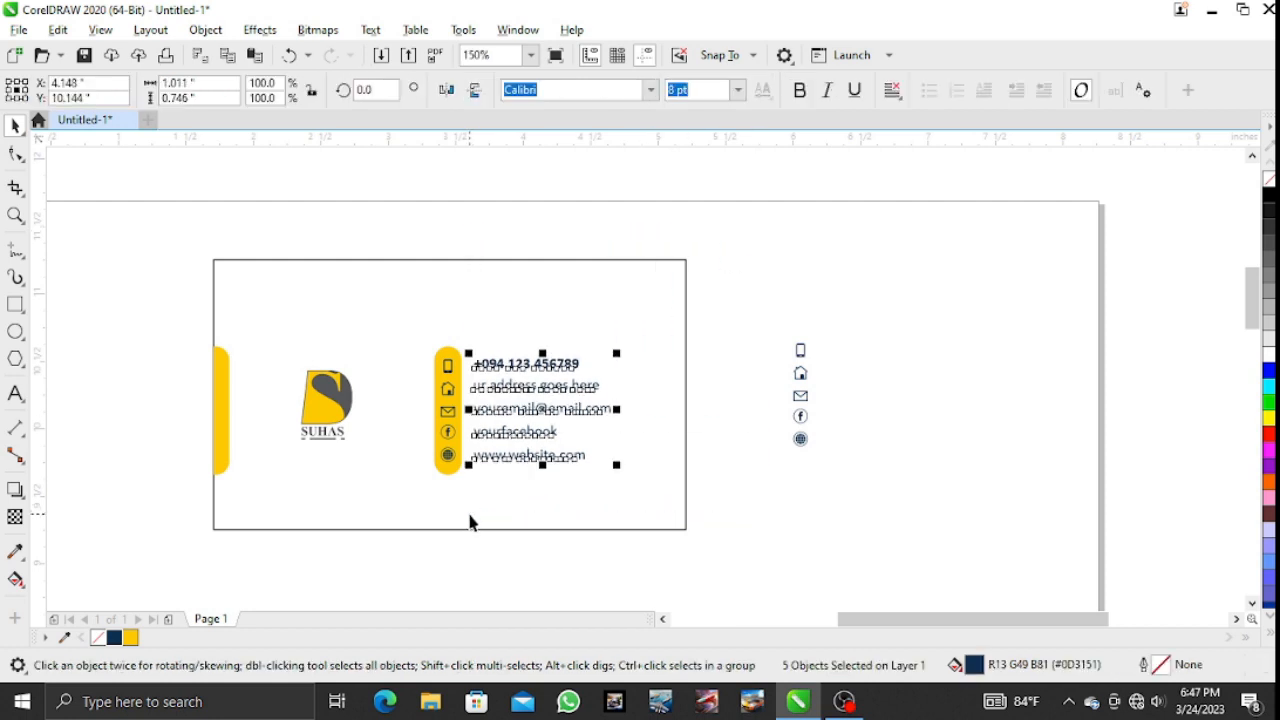
click(701, 472)
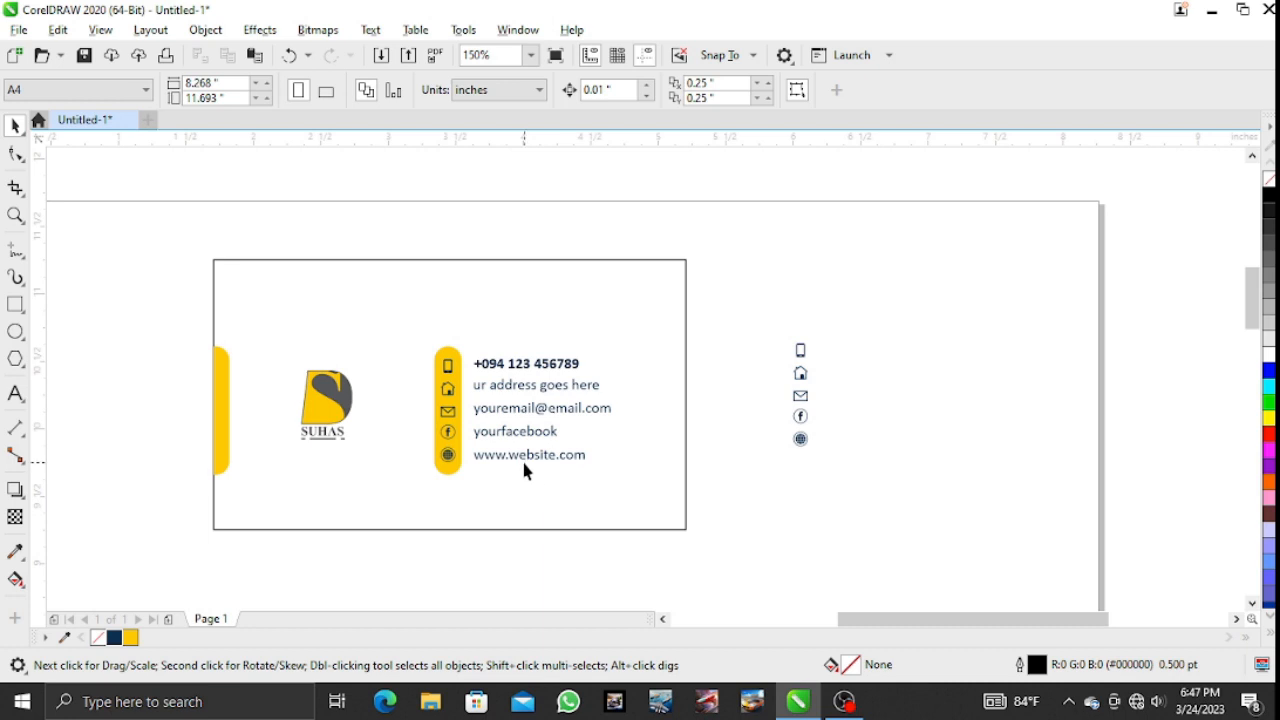
drag(701, 339, 391, 485)
key(Right)
key(Right)
key(Right)
key(Right)
key(Right)
key(Right)
key(Right)
key(Right)
key(Right)
key(Right)
key(Right)
key(Right)
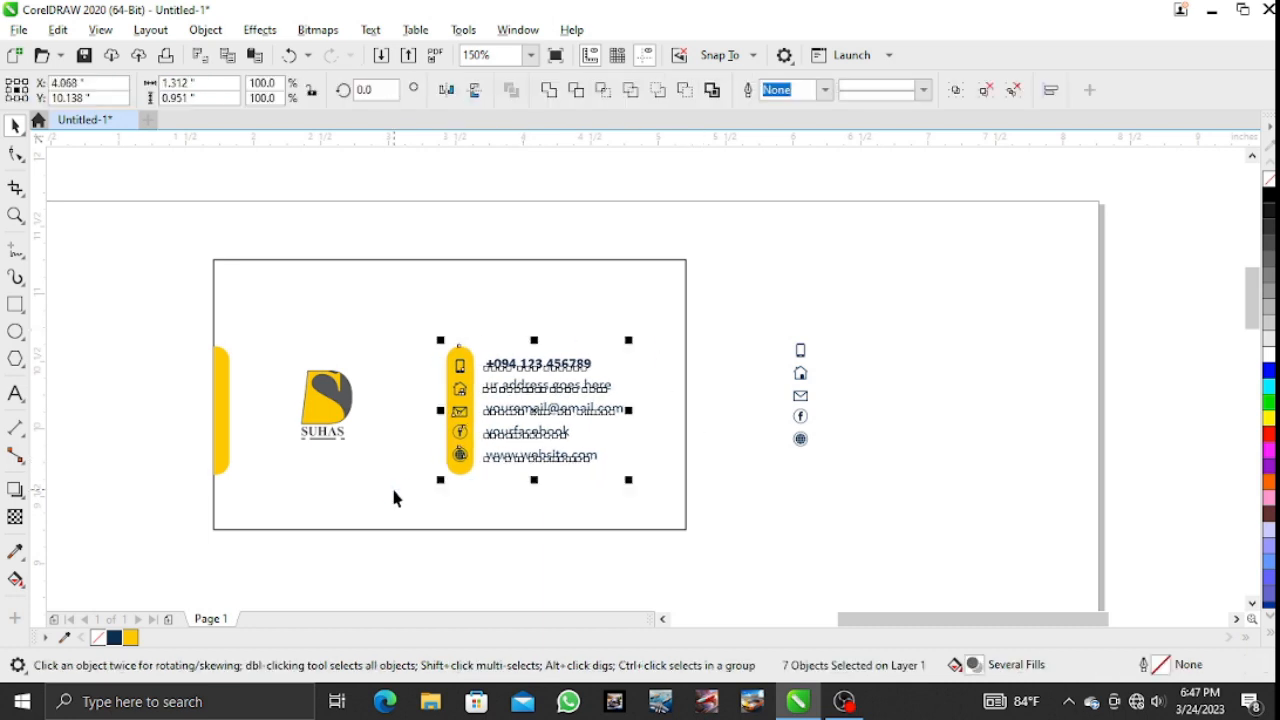
Enlarge the SUHAS logo group and move it down slightly.
drag(414, 586, 280, 372)
drag(358, 447, 362, 455)
drag(331, 398, 332, 404)
Nudge all card-front elements down slightly and delete the five leftover icons beside the card.
click(759, 254)
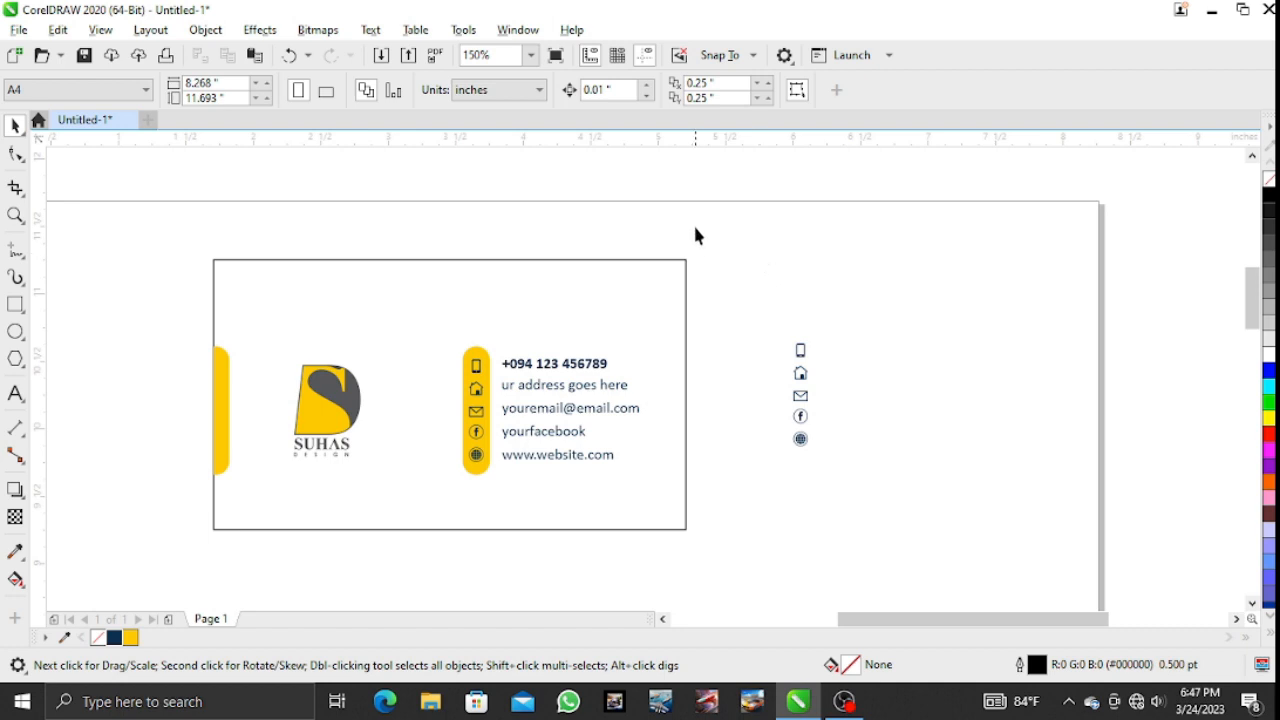
drag(708, 287, 161, 506)
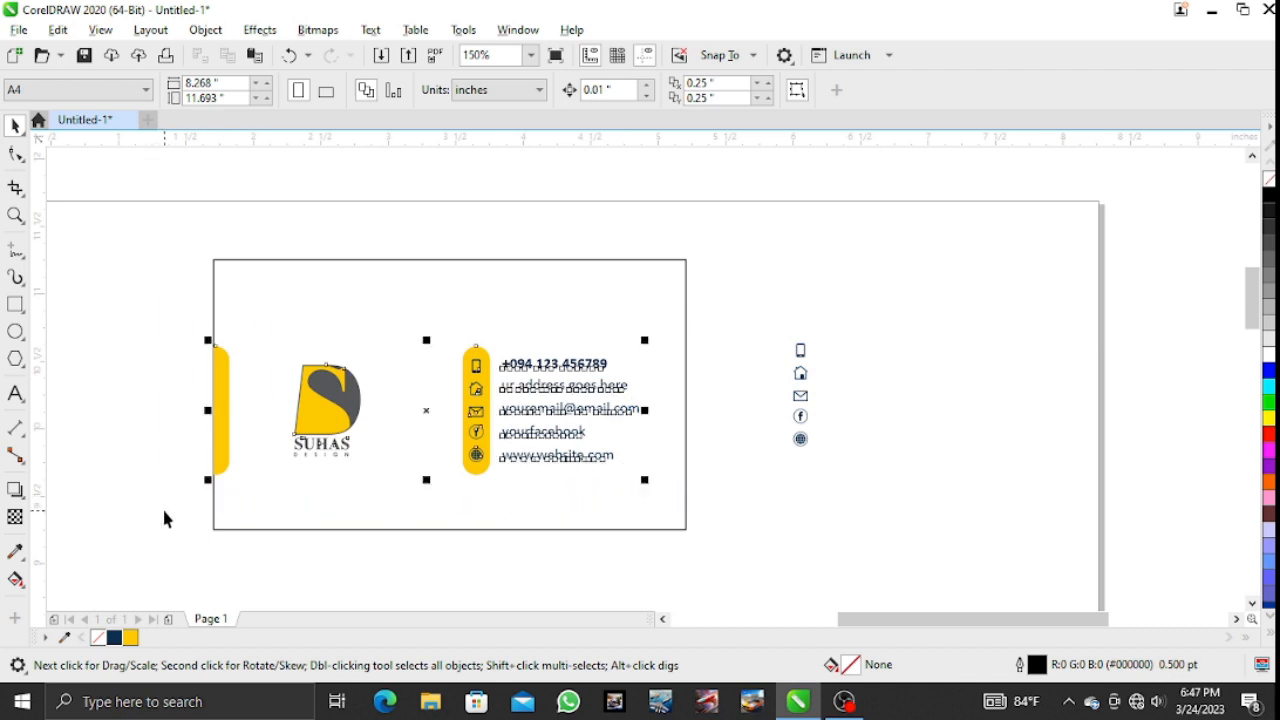
key(Down)
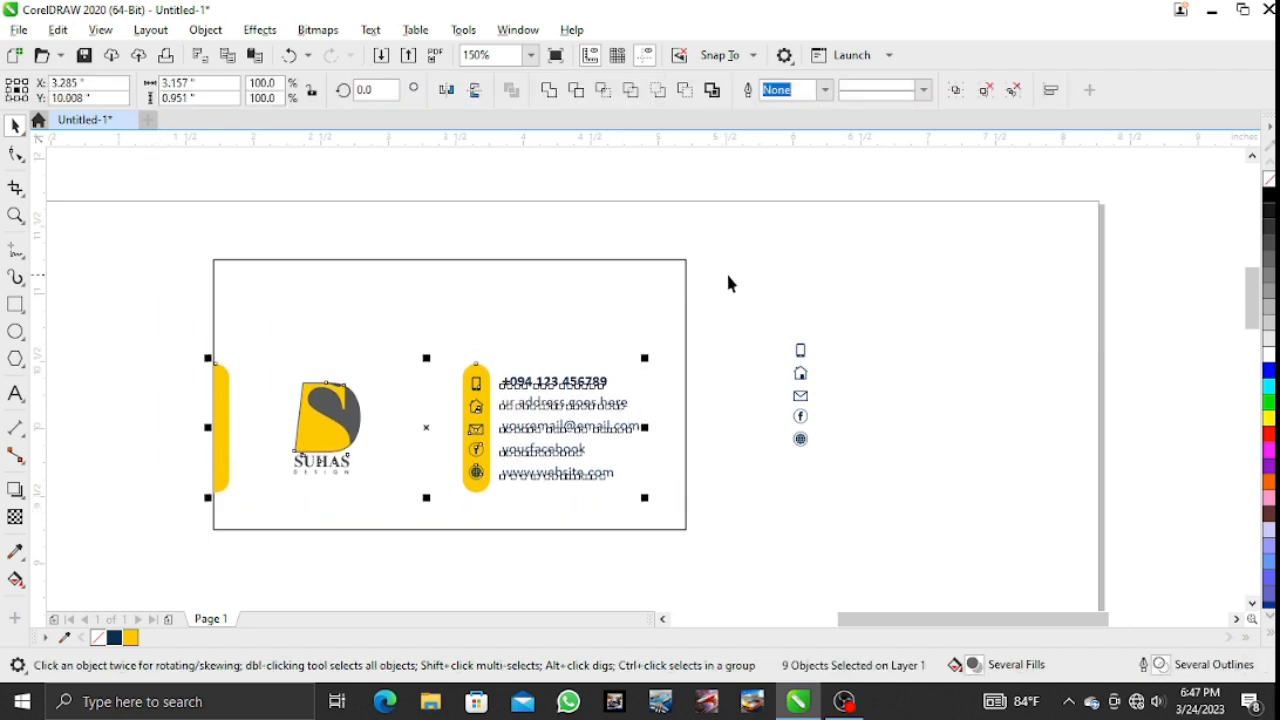
drag(766, 291, 912, 525)
key(Delete)
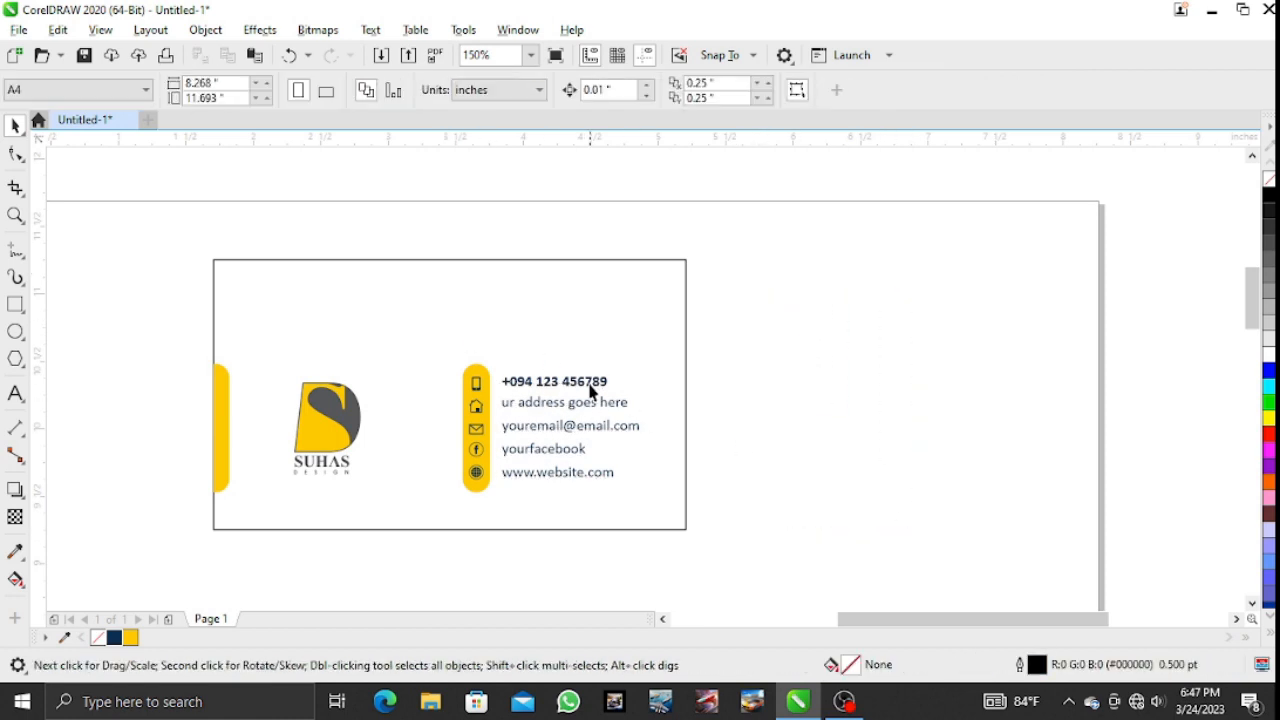
Copy the phone number line upward and retype it as SUHAS DESIGN.
drag(590, 392, 576, 315)
key(F8)
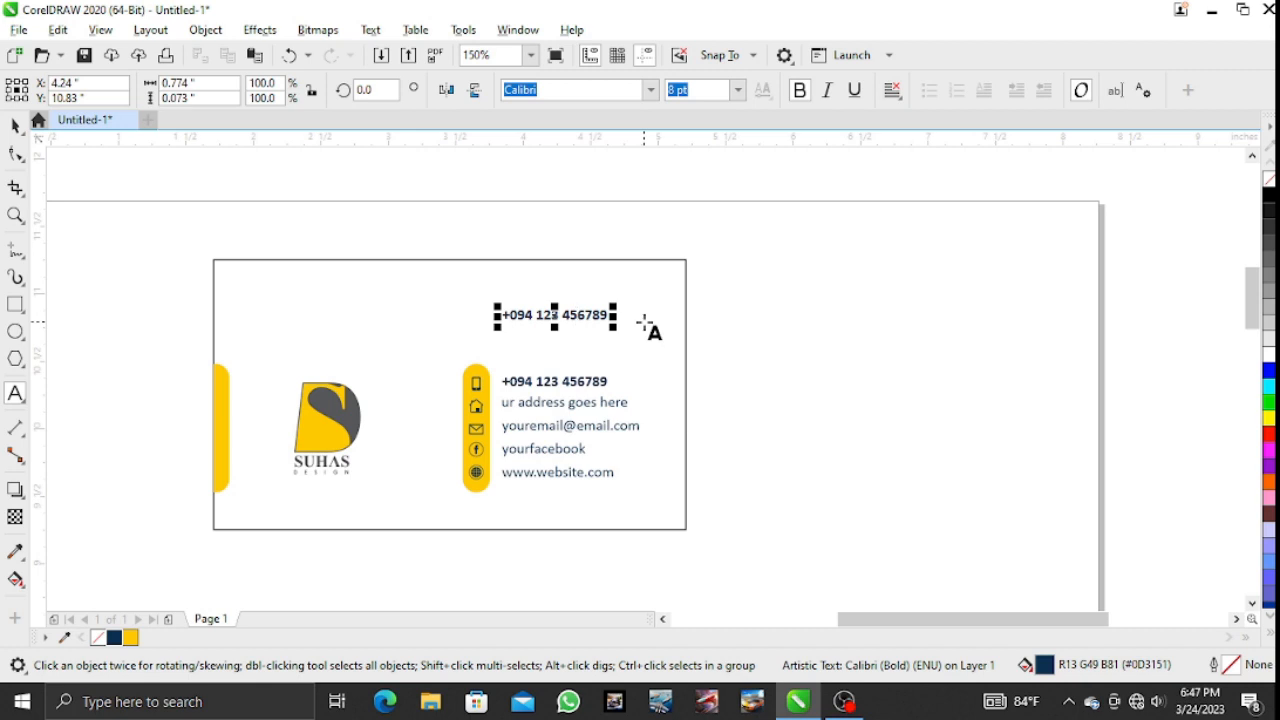
key(ctrl+a)
text(su)
key(BackSpace)
key(BackSpace)
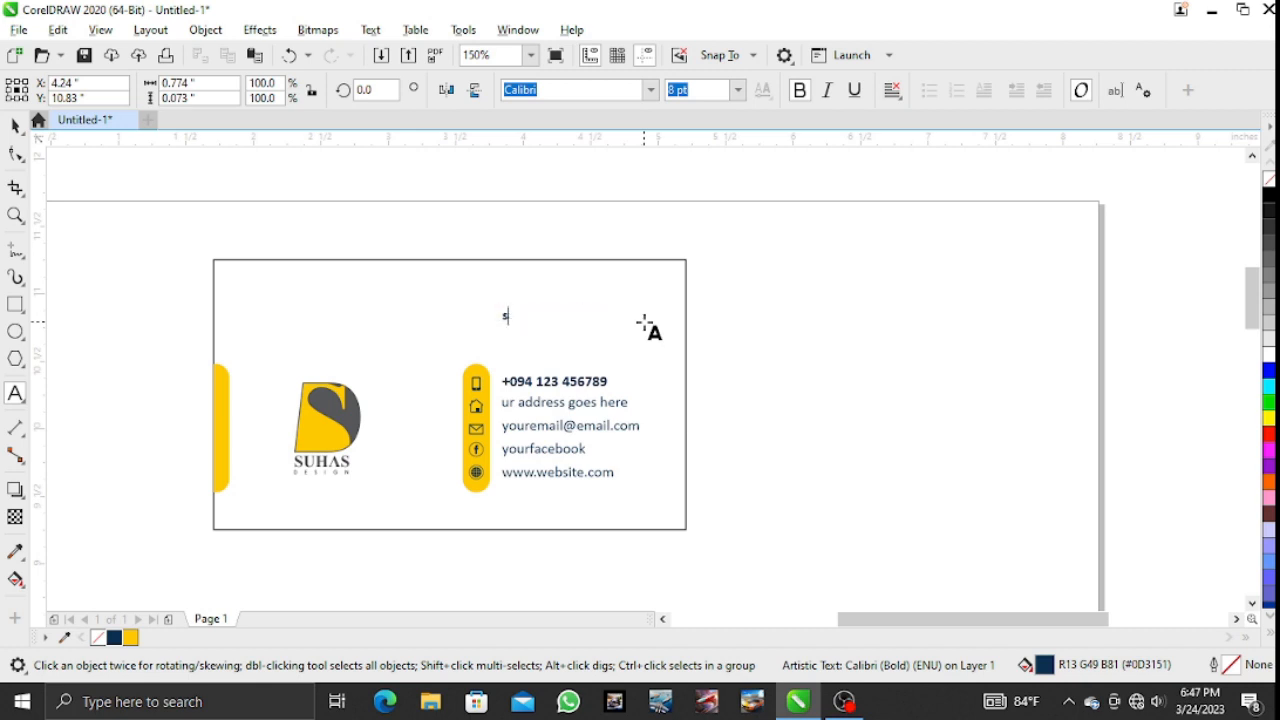
text(SUHAS DESIGN)
key(ctrl+space)
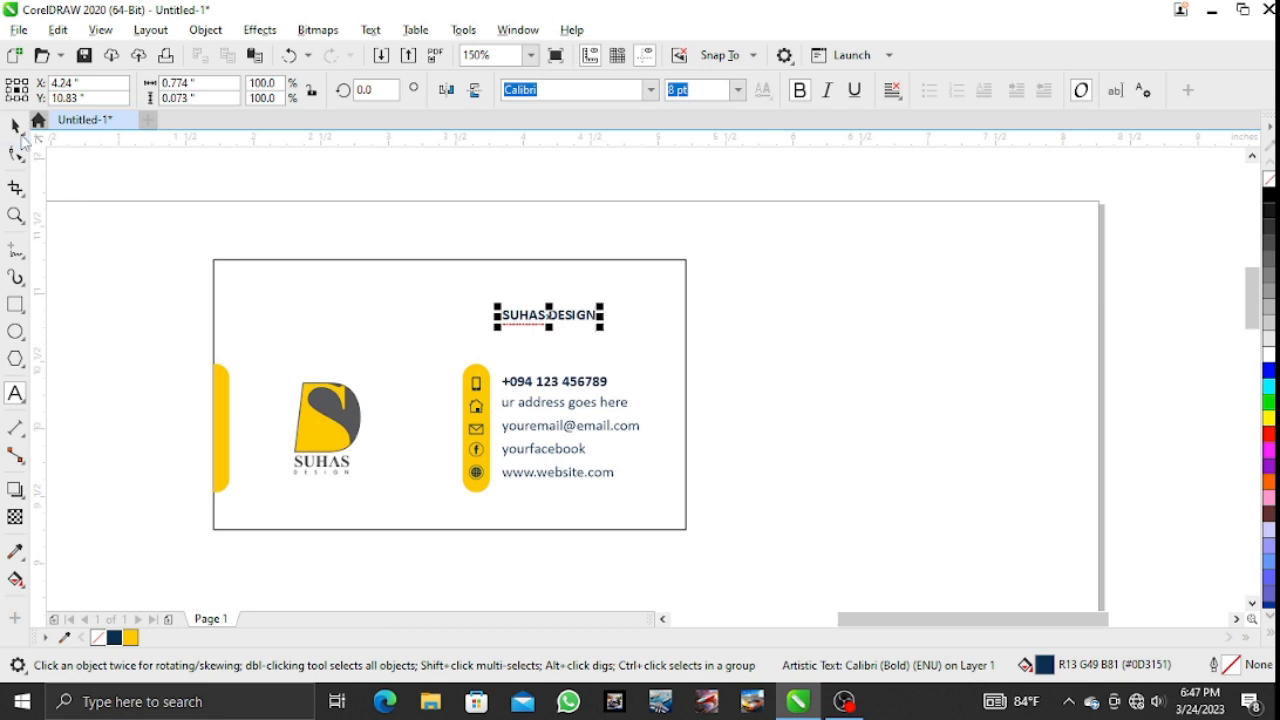
Copy the address line beneath the heading and retype it as GRAPHIC DESIGNER.
click(560, 405)
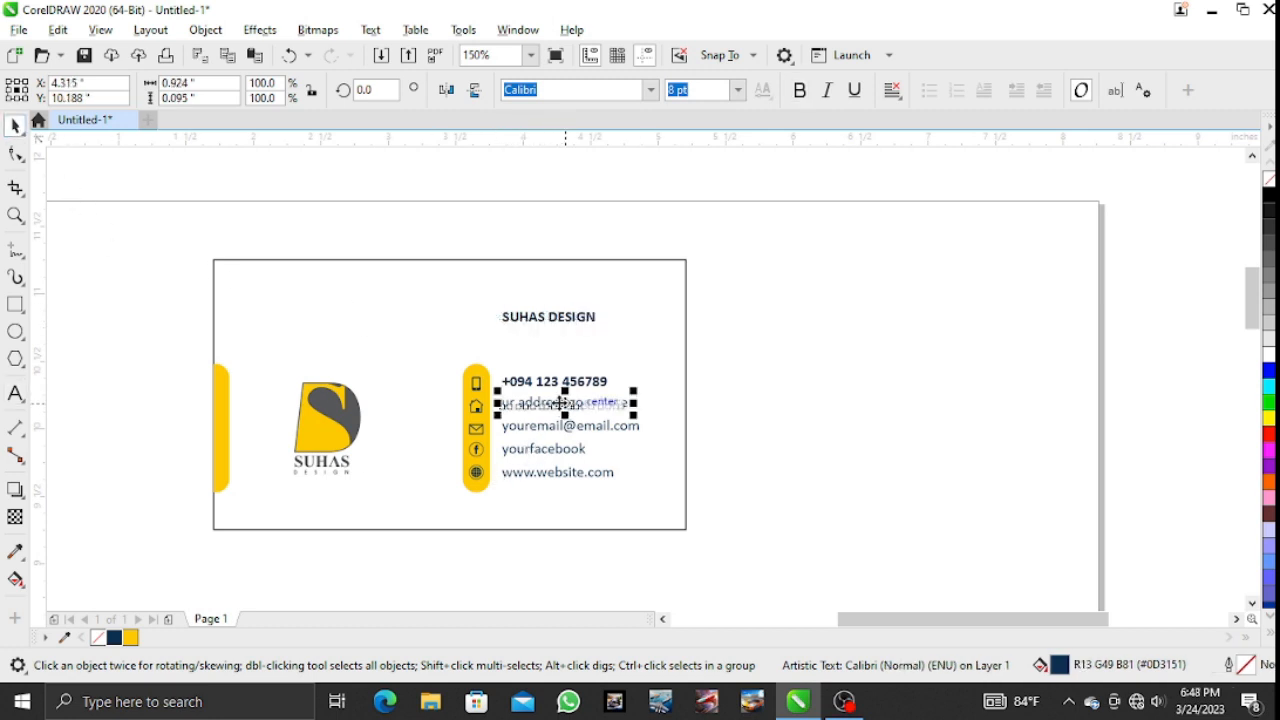
drag(562, 403, 560, 338)
double_click(560, 338)
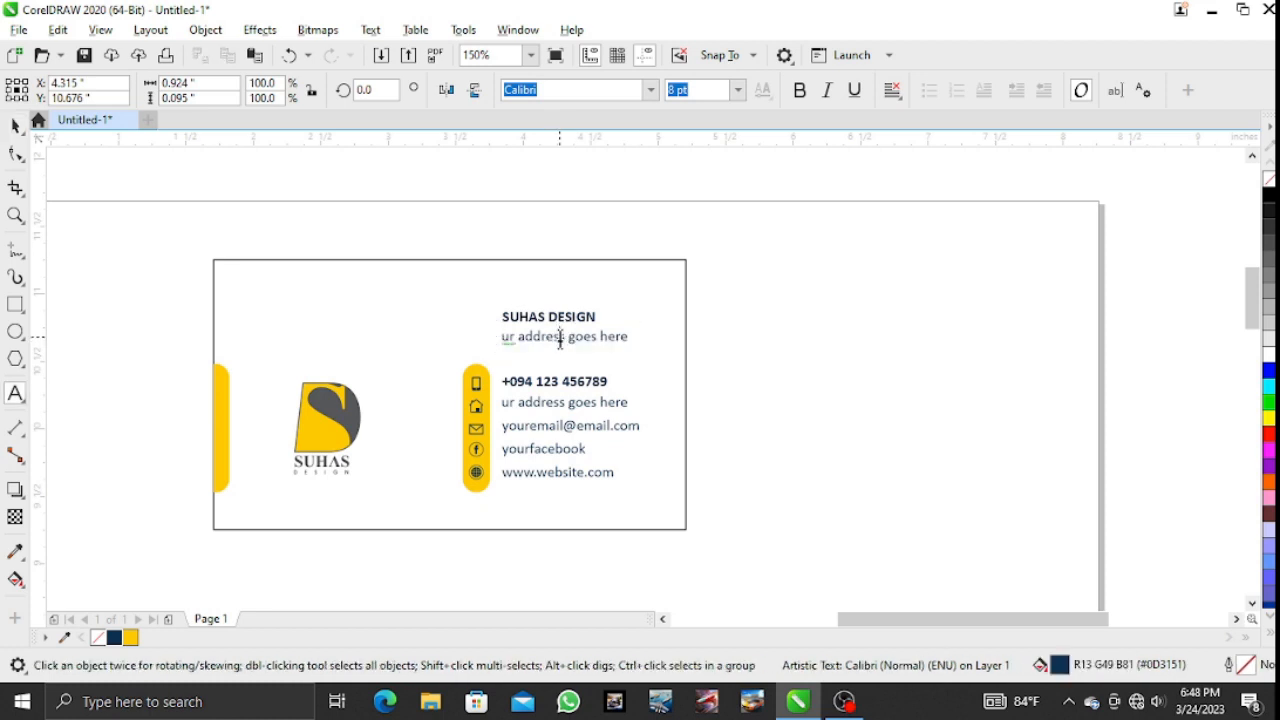
key(ctrl+a)
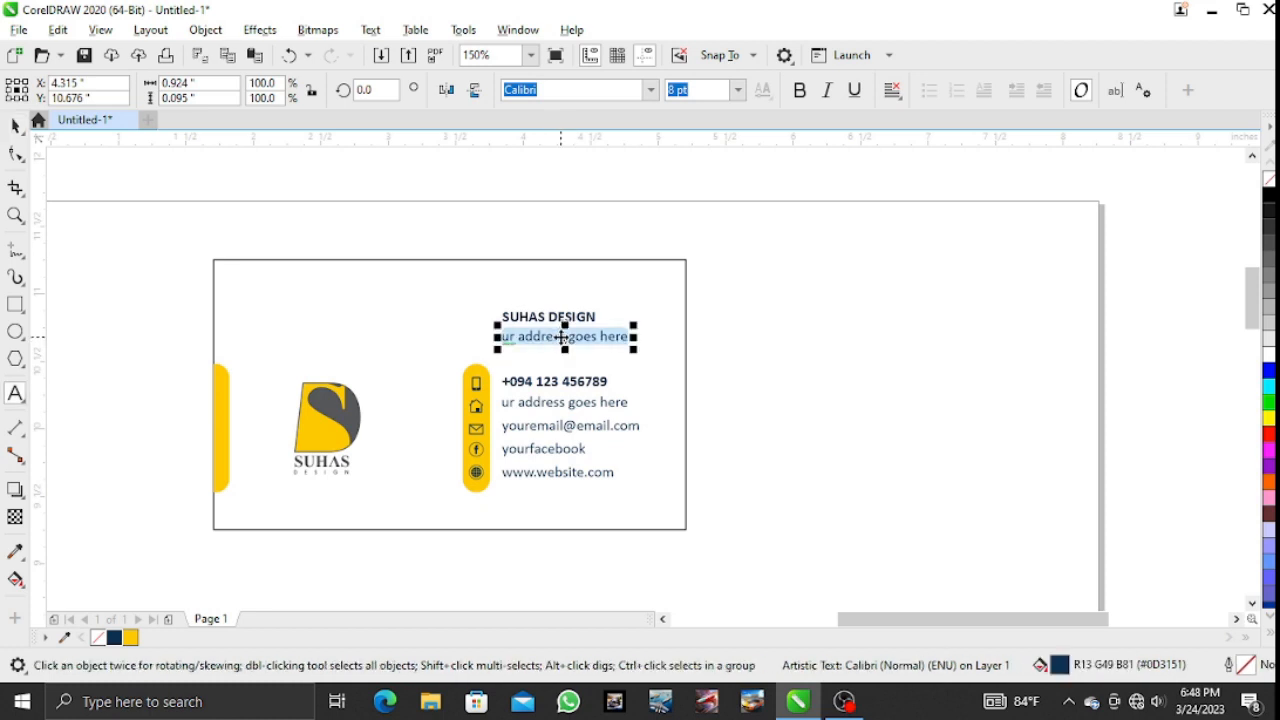
text(G)
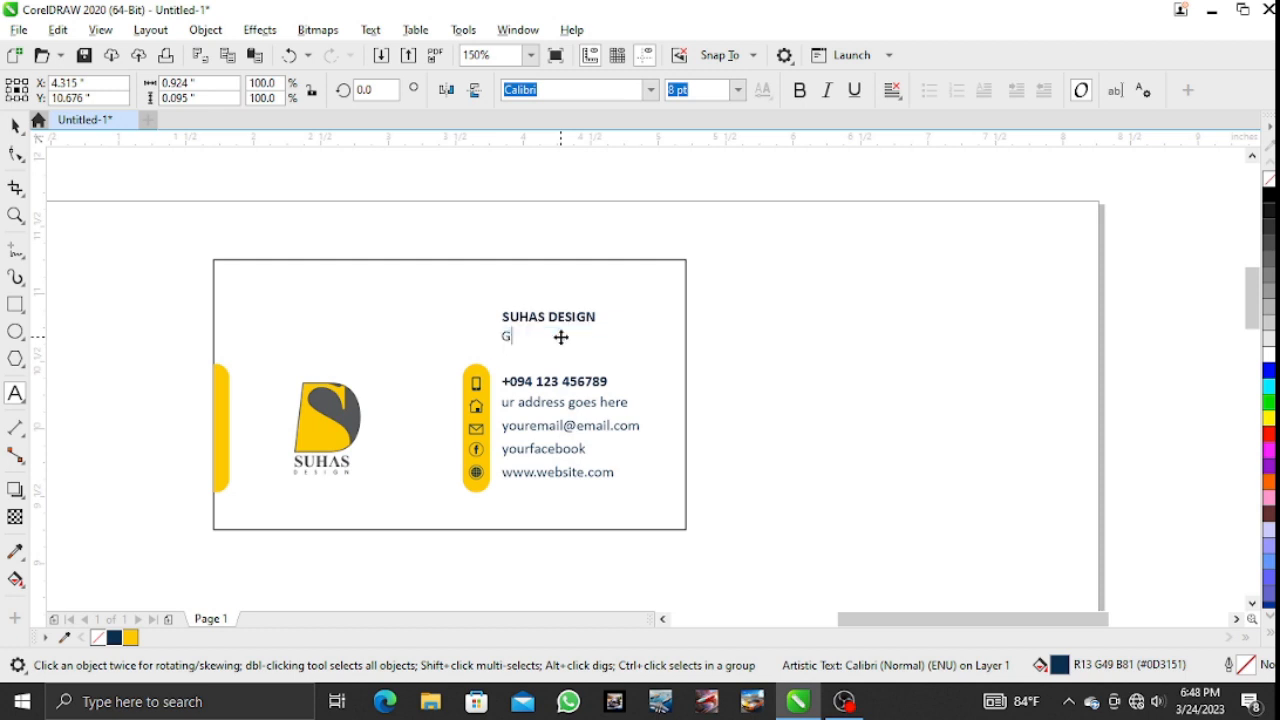
text(RAPHICS DE)
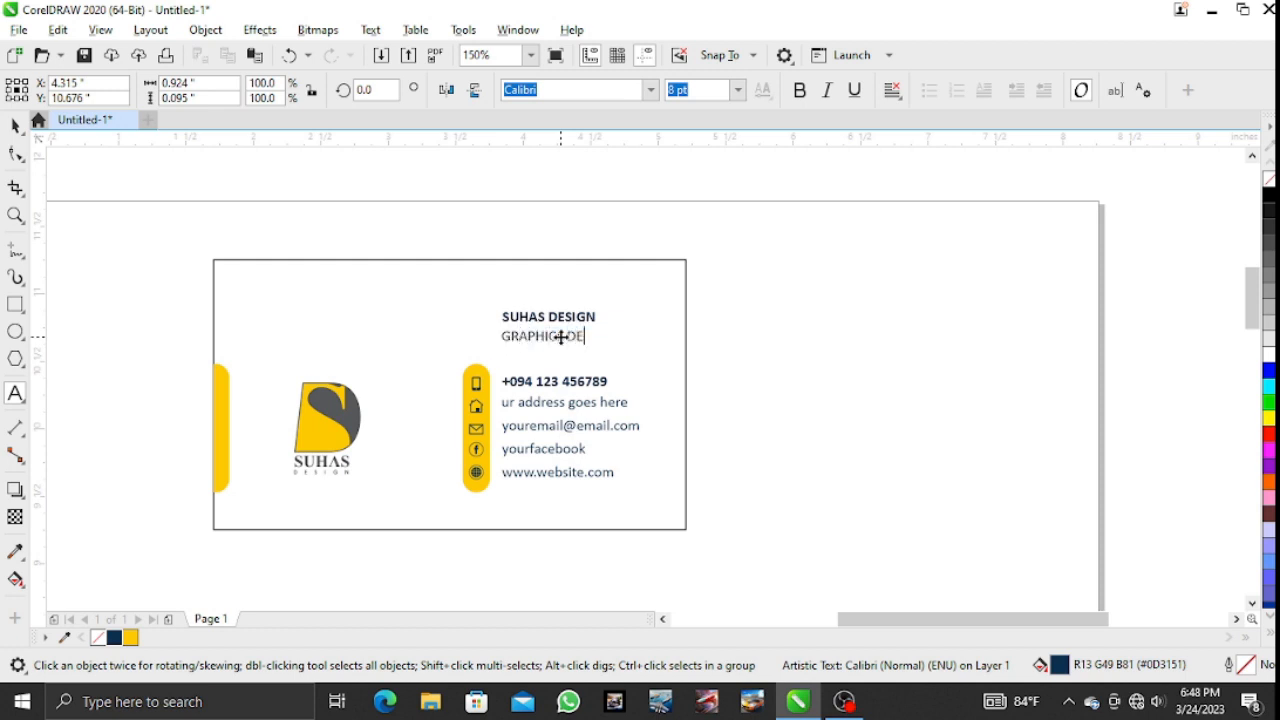
text(SIGNER)
click(15, 125)
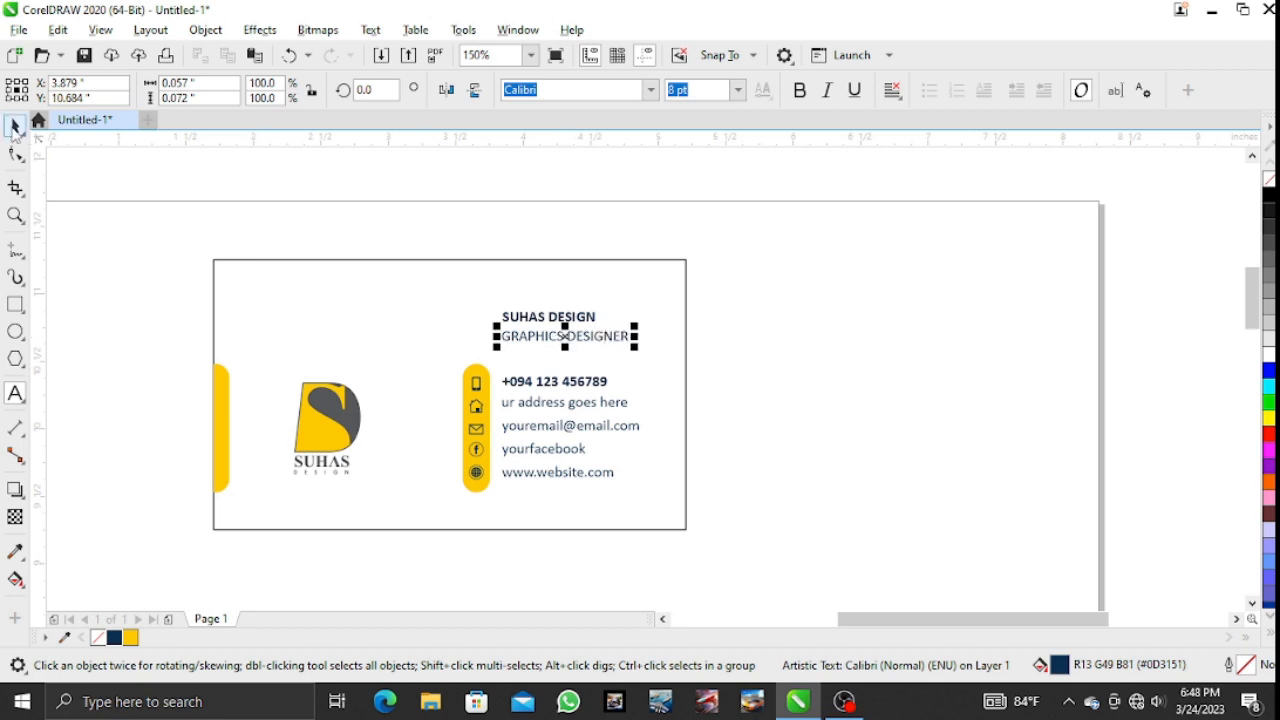
Set the GRAPHICS DESIGNER subtitle to 6 pt and the SUHAS DESIGN heading to 11 pt.
click(739, 91)
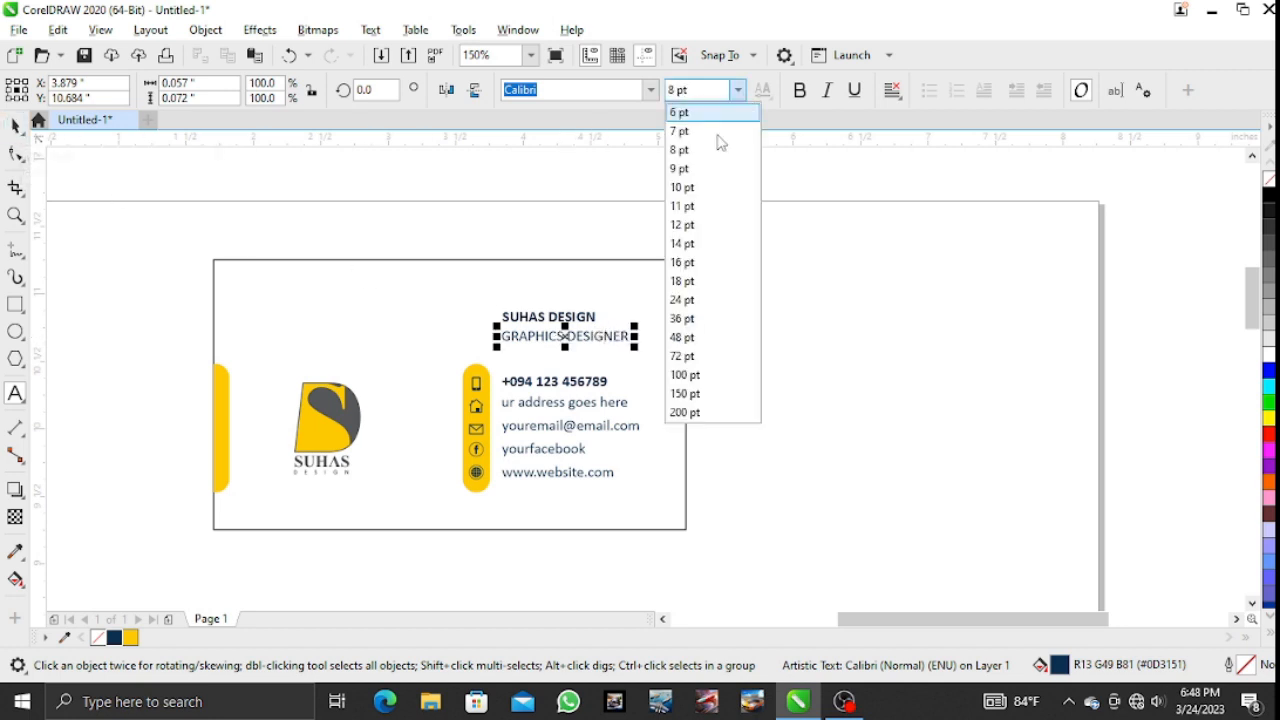
click(604, 344)
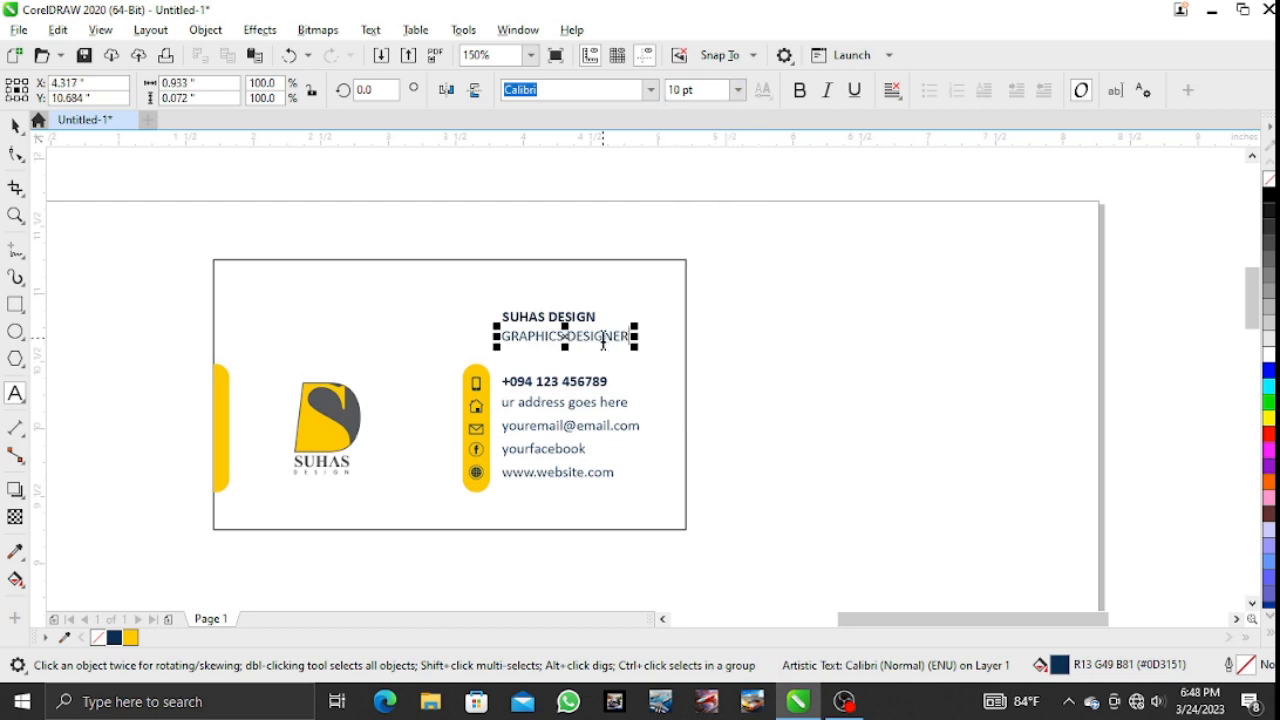
key(ctrl+a)
click(739, 91)
click(712, 111)
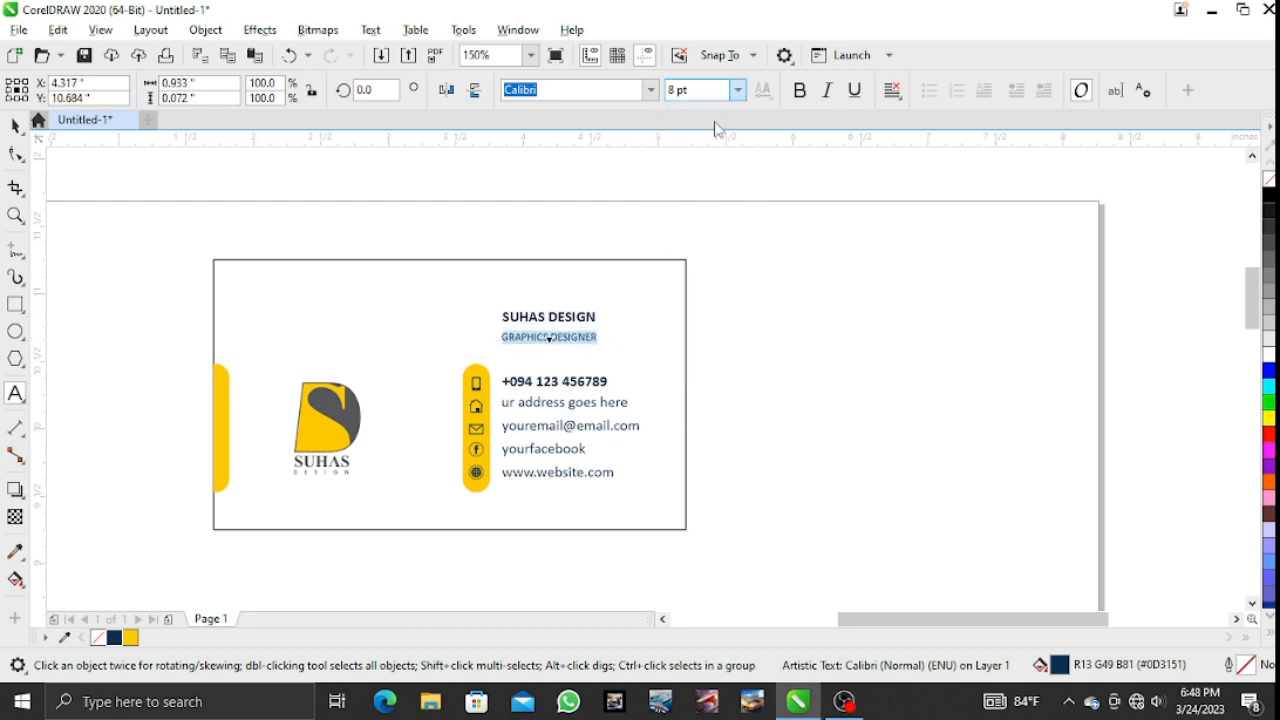
click(24, 129)
click(562, 320)
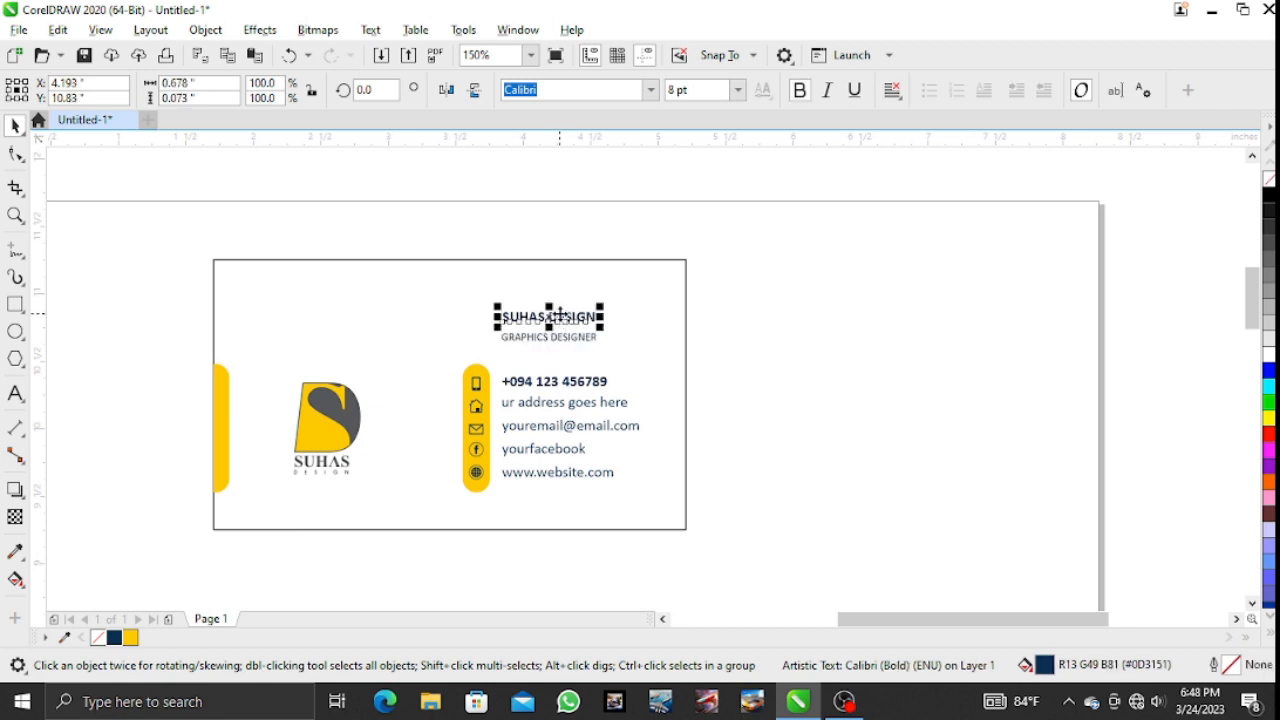
click(738, 91)
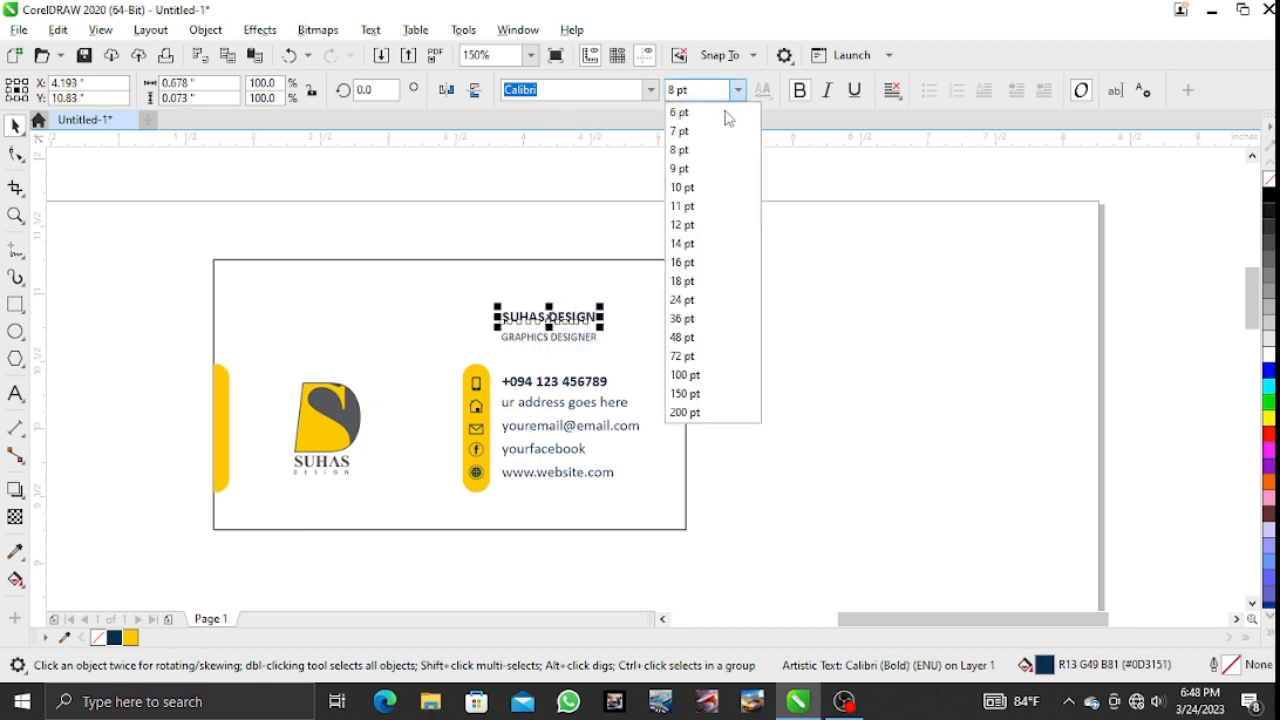
click(697, 211)
Move the GRAPHICS DESIGNER subtitle up closer beneath the SUHAS DESIGN heading.
drag(757, 263, 494, 362)
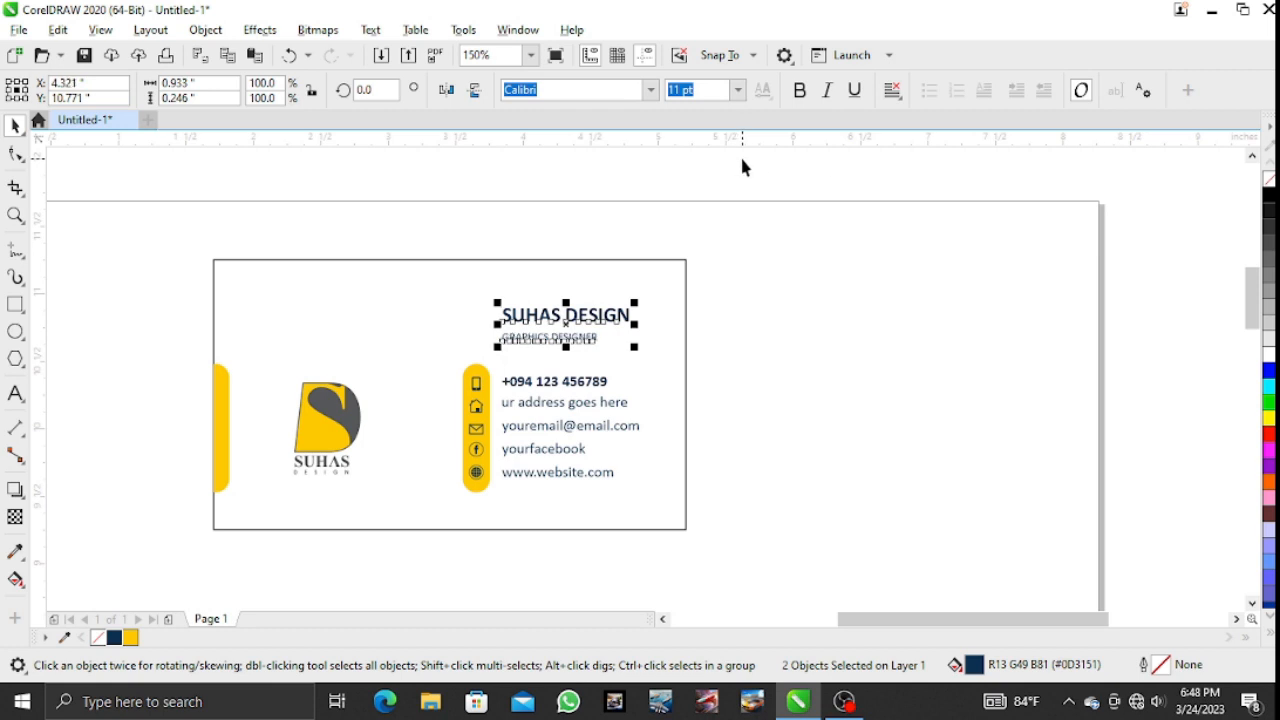
click(793, 270)
click(585, 341)
drag(585, 341, 586, 333)
click(606, 195)
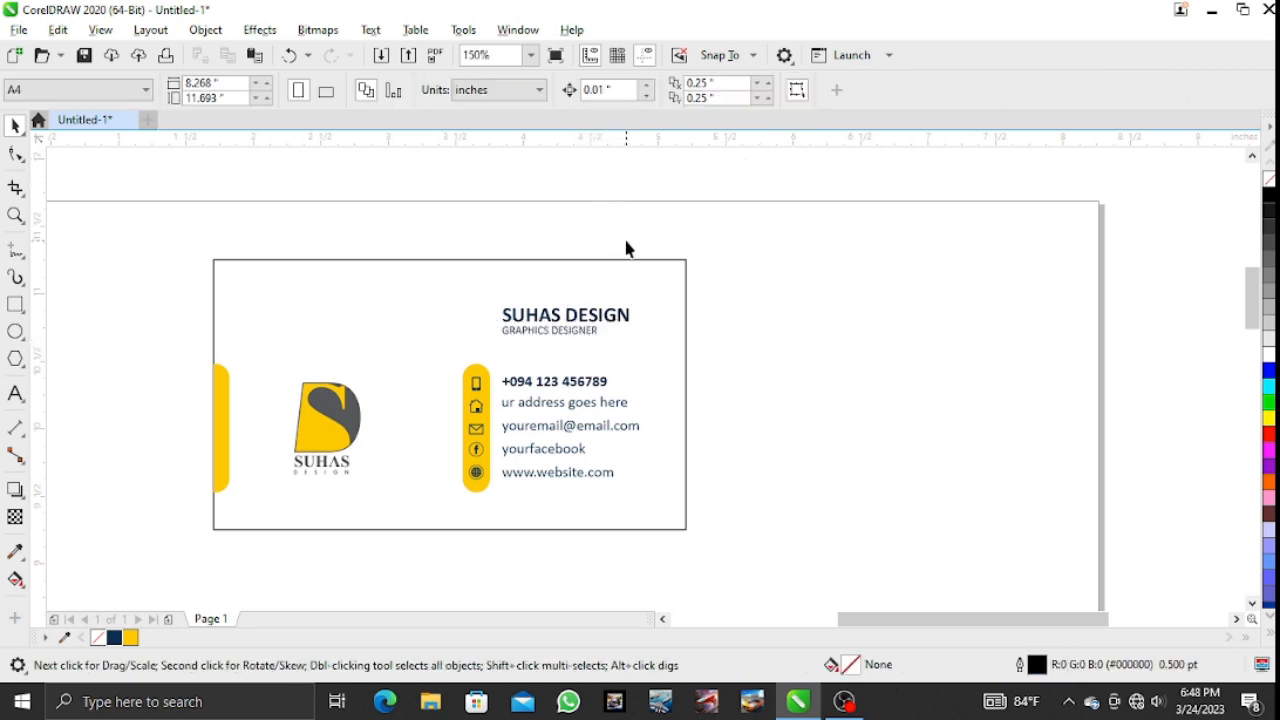
drag(738, 234, 503, 530)
click(751, 400)
drag(763, 243, 498, 358)
click(620, 180)
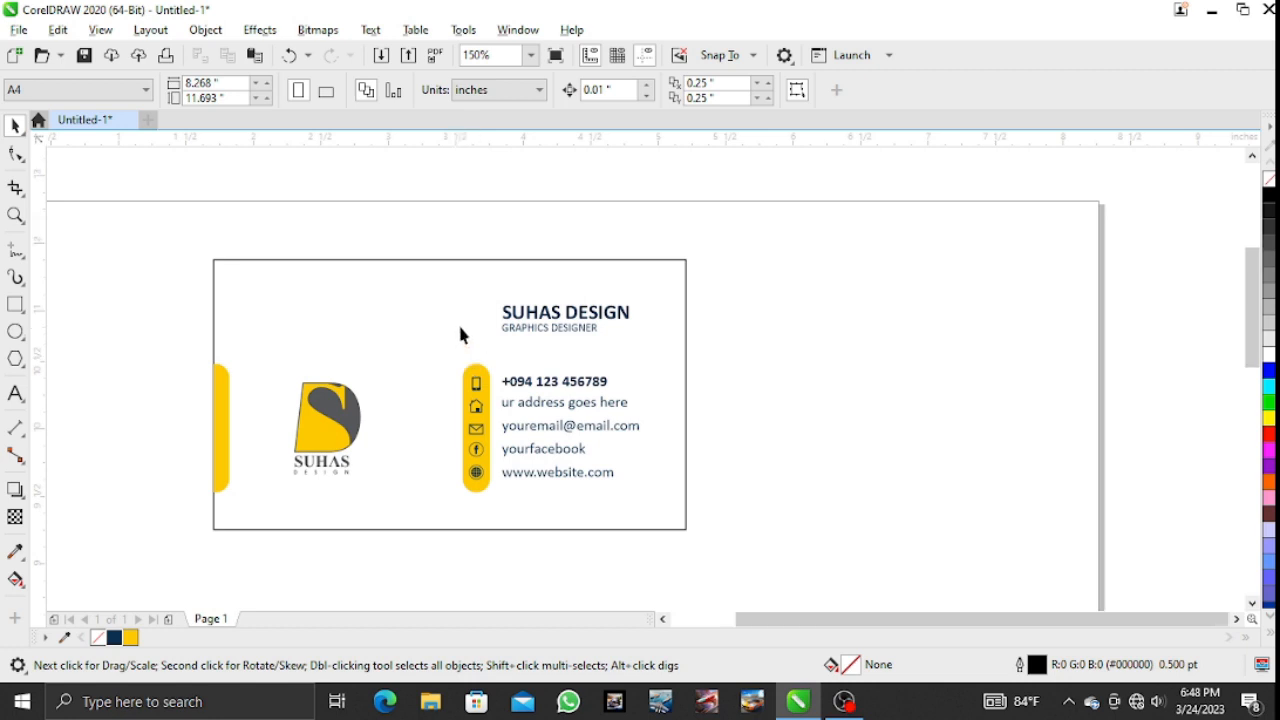
Duplicate the whole card and place the copy below the original.
scroll(460, 334, down, 2)
drag(309, 275, 612, 479)
key(Tab)
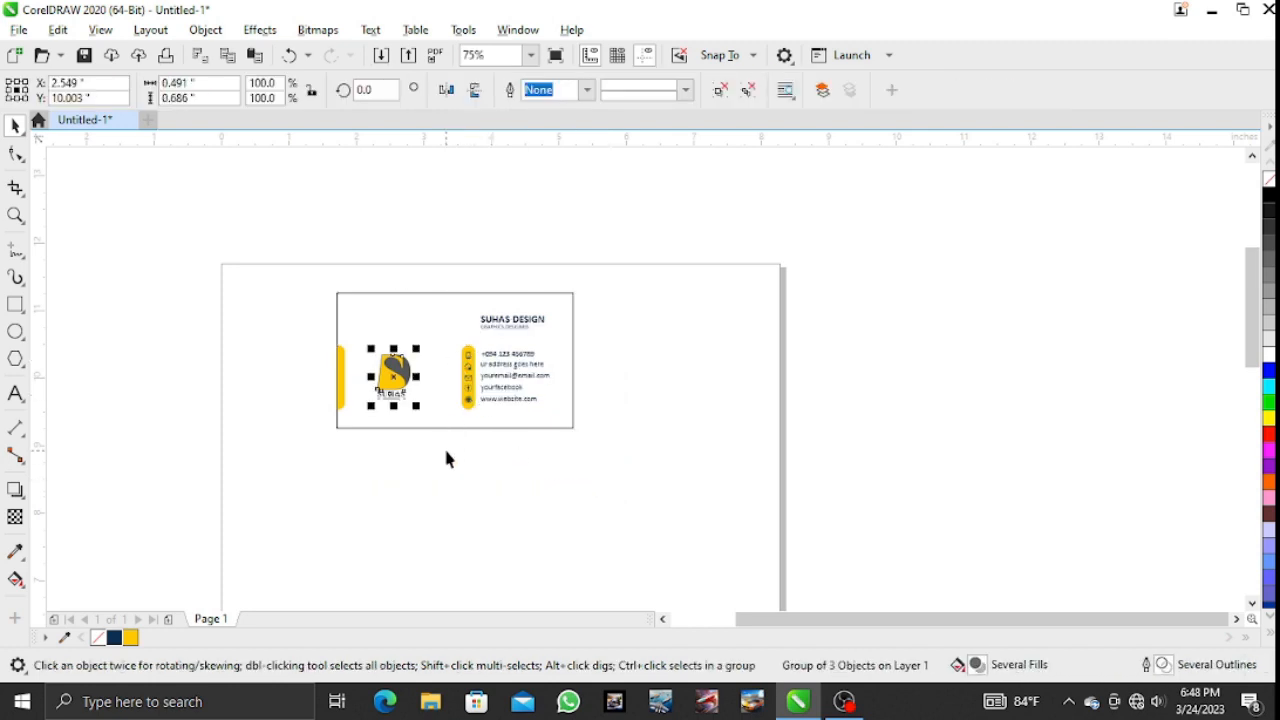
click(305, 335)
drag(633, 520, 633, 520)
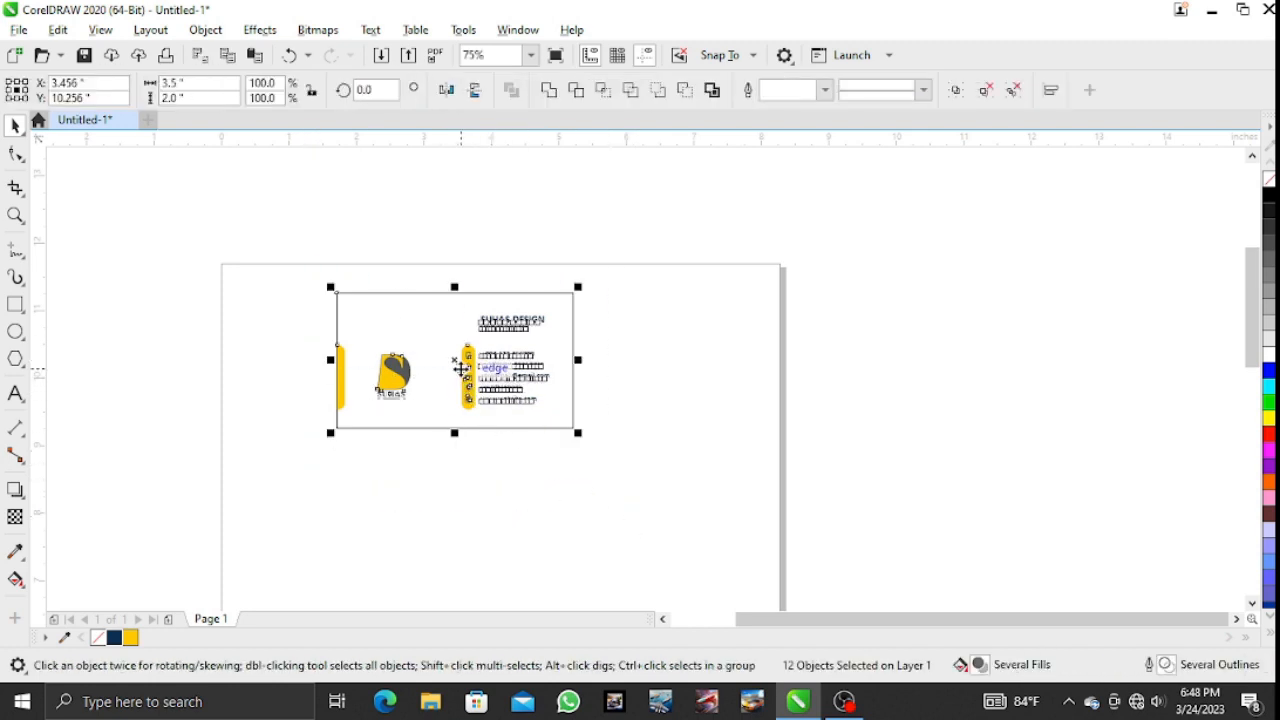
drag(457, 357, 459, 388)
drag(455, 457, 458, 518)
click(669, 445)
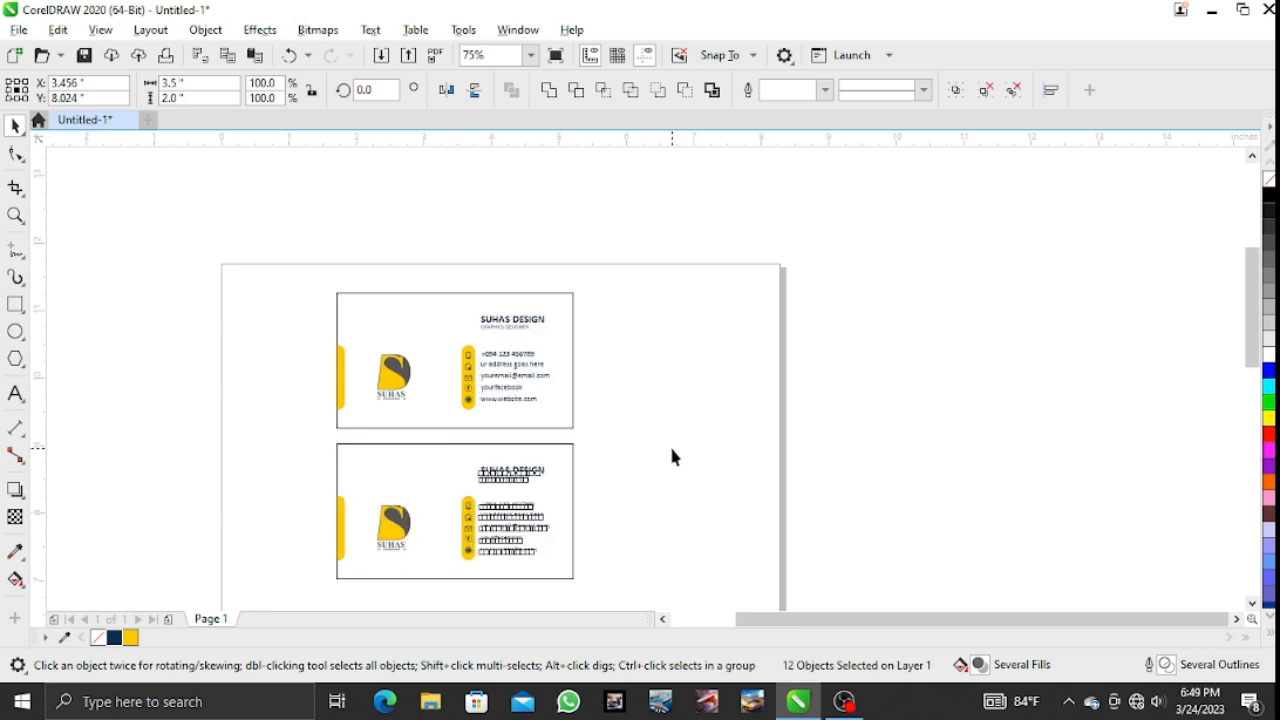
Delete the lower copy's text and icons, leaving only its logo and yellow tab.
drag(675, 441, 457, 583)
key(Delete)
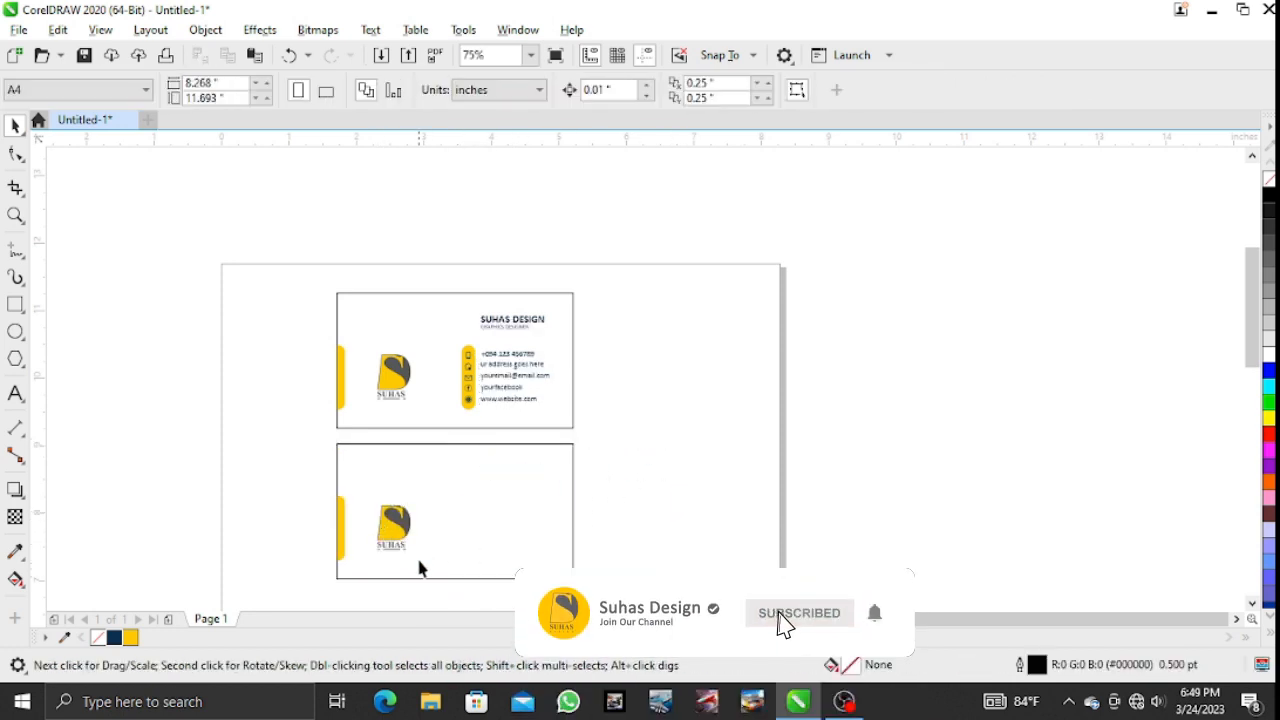
click(394, 535)
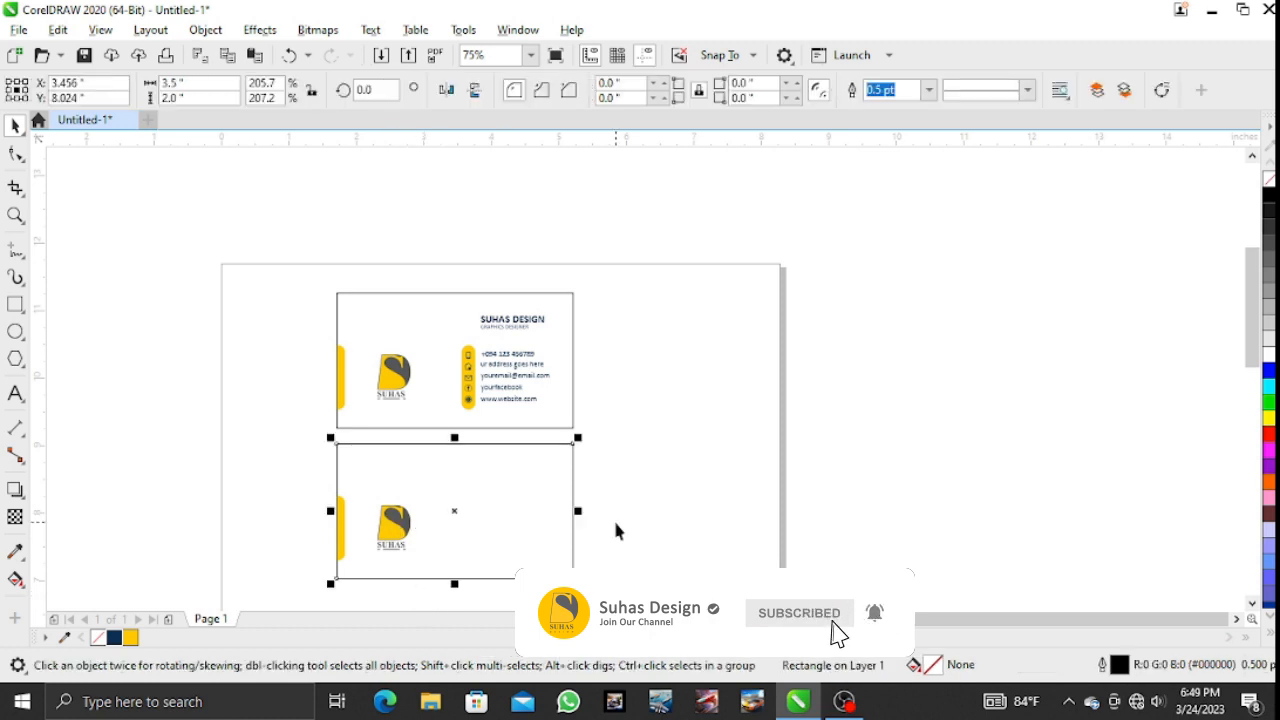
click(614, 528)
click(395, 532)
drag(448, 590, 360, 490)
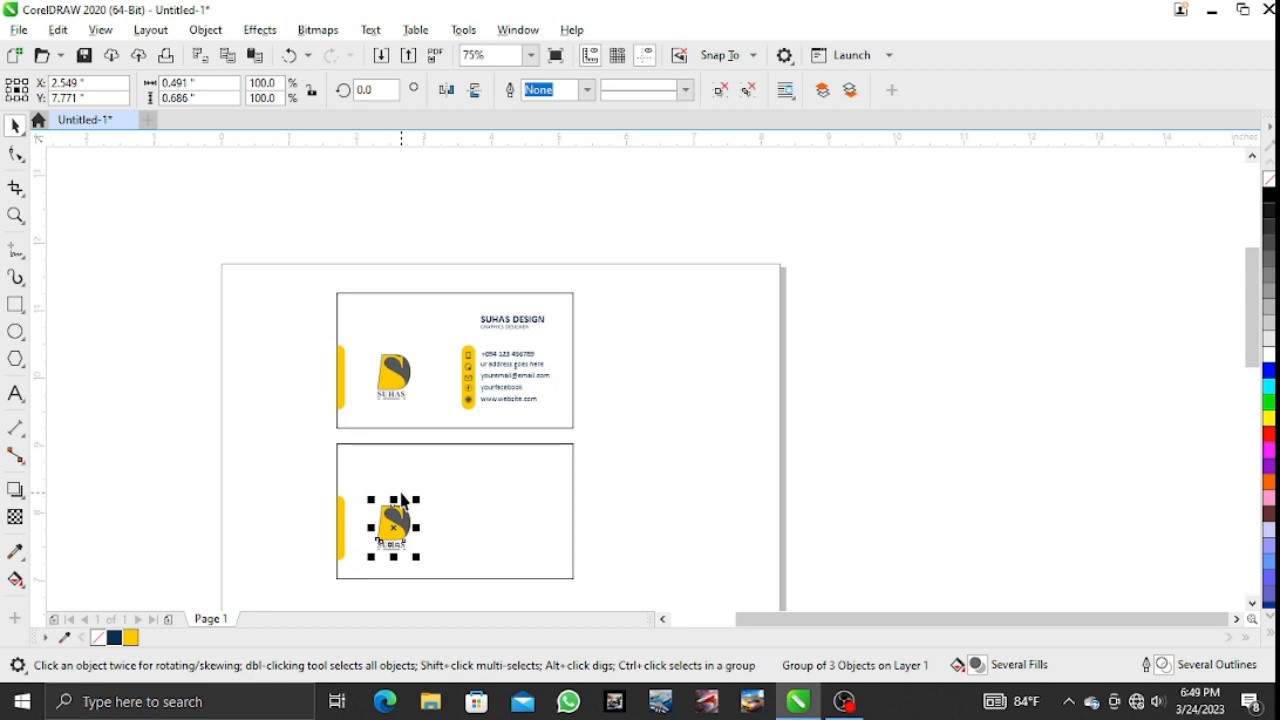
Bring the logo to front and center it on the lower card with E and C.
key(shift+Page_Up)
shift+click(526, 487)
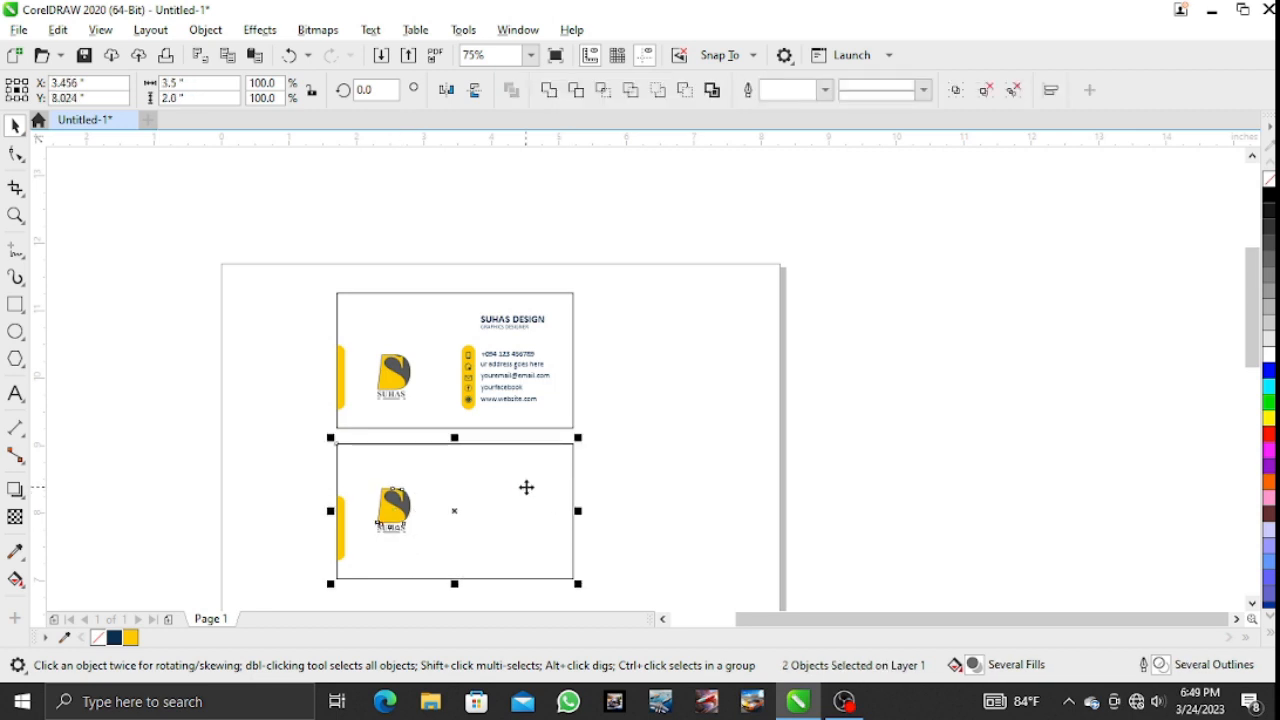
key(e)
key(c)
click(660, 487)
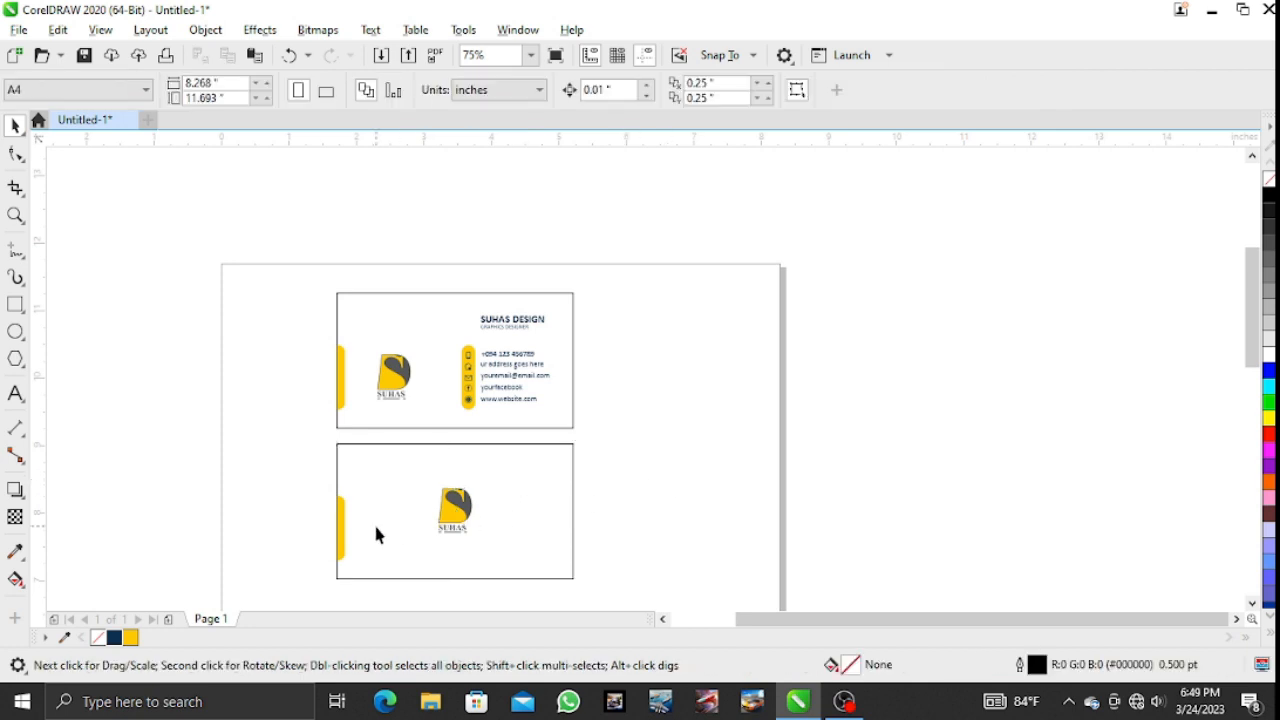
Center the yellow side tab vertically on the lower card.
drag(284, 438, 631, 564)
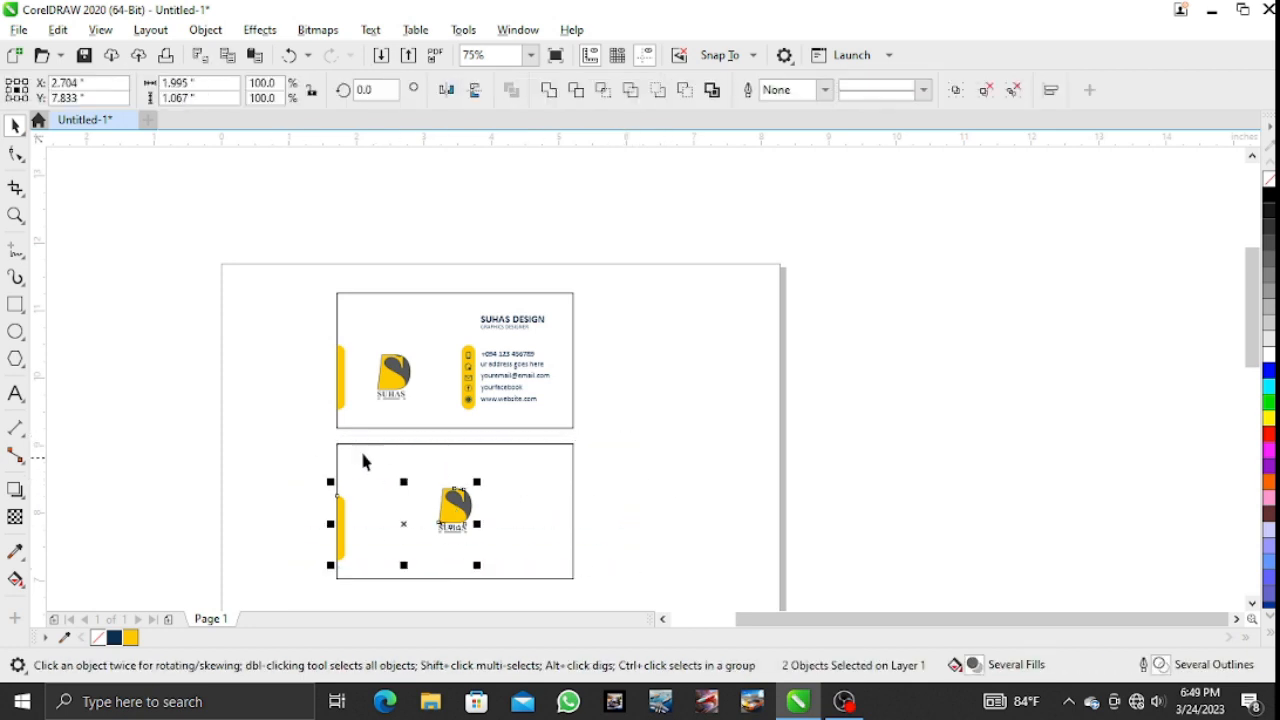
drag(376, 476, 637, 618)
key(e)
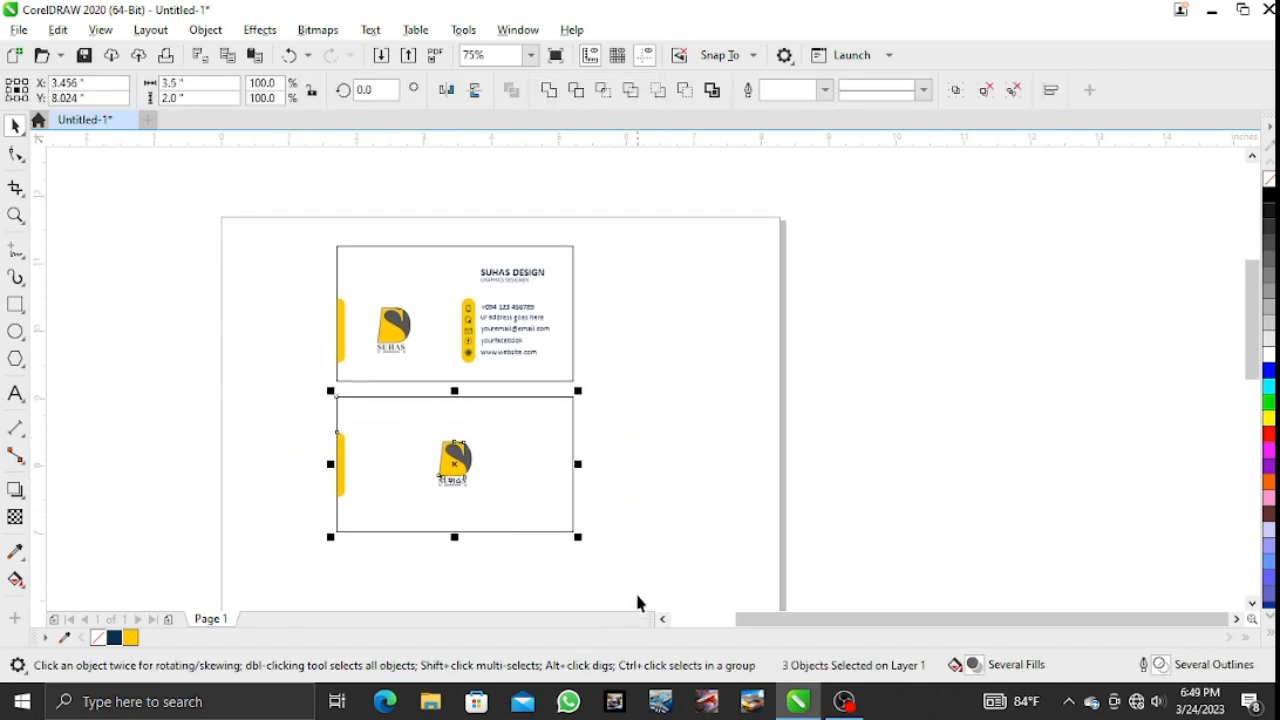
click(636, 594)
click(342, 469)
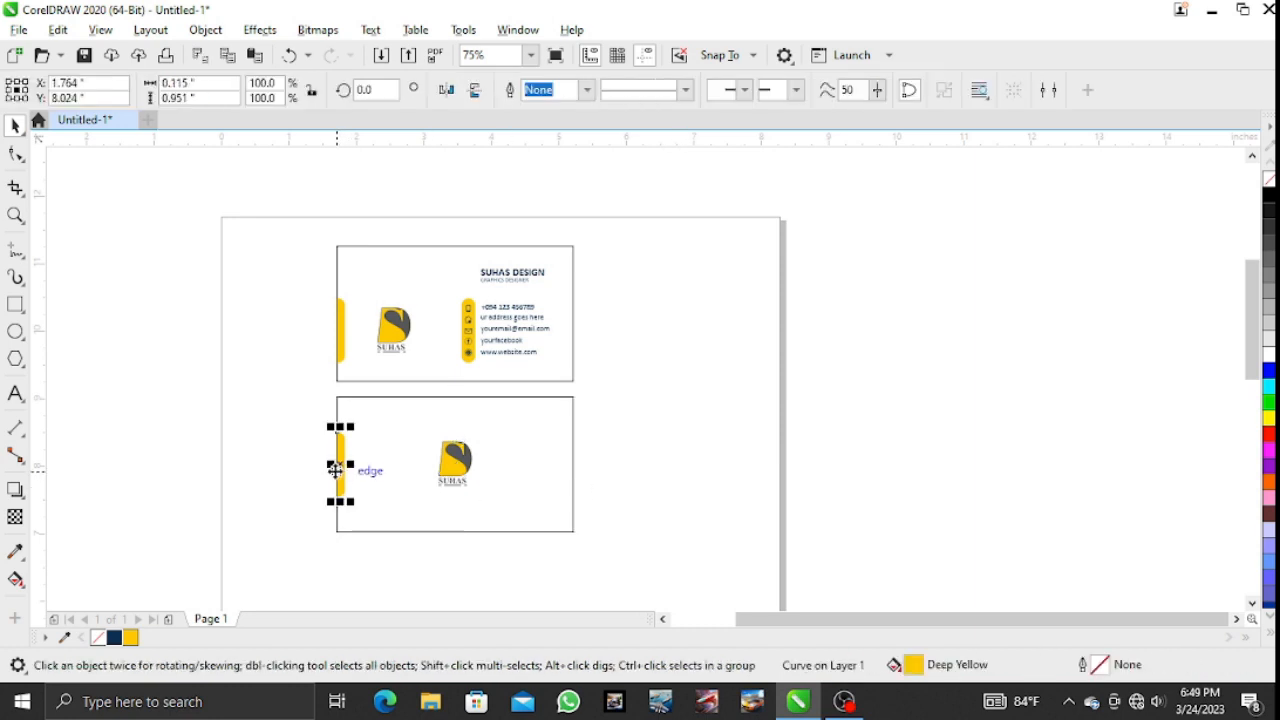
Delete a stray tab copy, then copy the left yellow tab to the right edge and mirror it horizontally.
drag(334, 469, 349, 468)
click(609, 438)
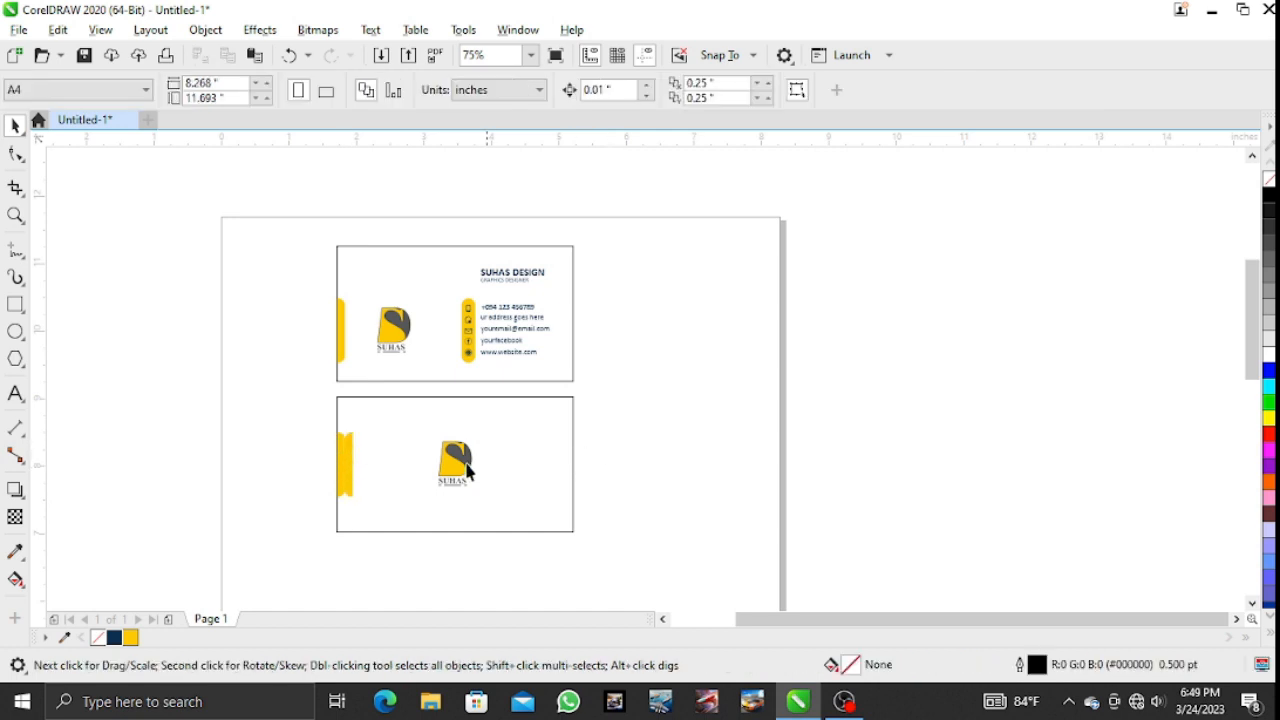
click(355, 441)
key(Delete)
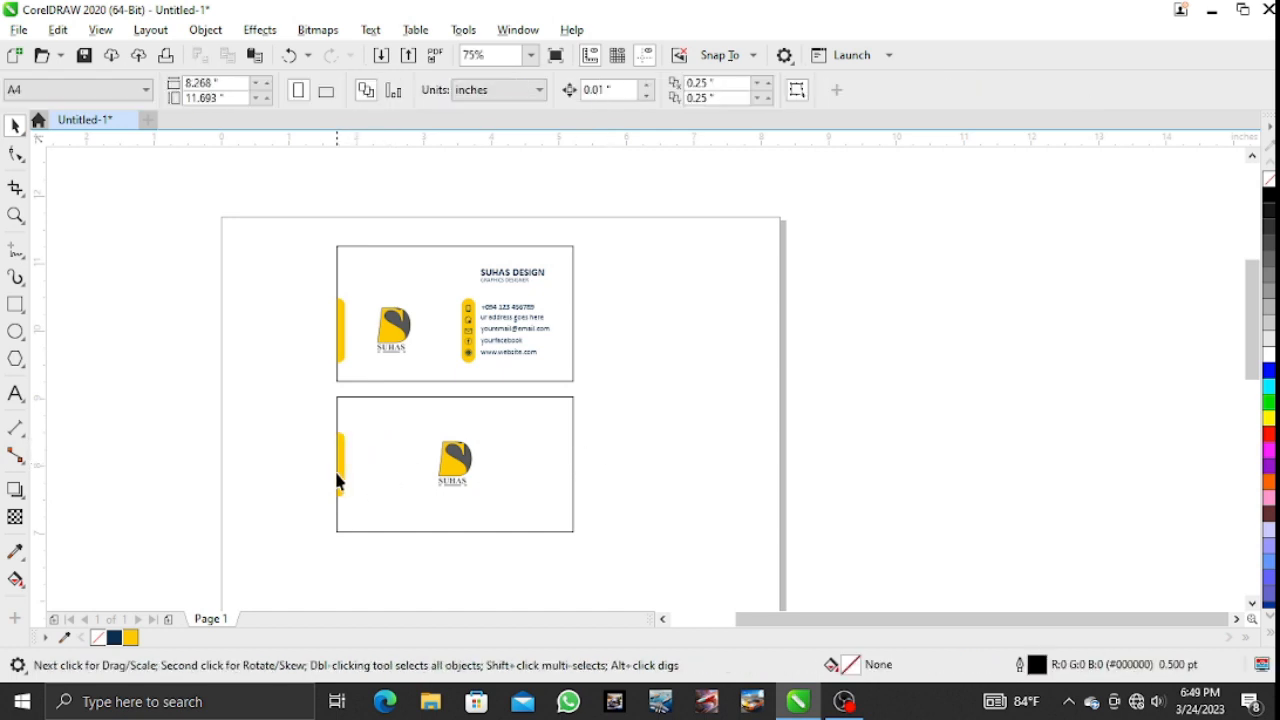
click(341, 473)
drag(342, 464, 569, 464)
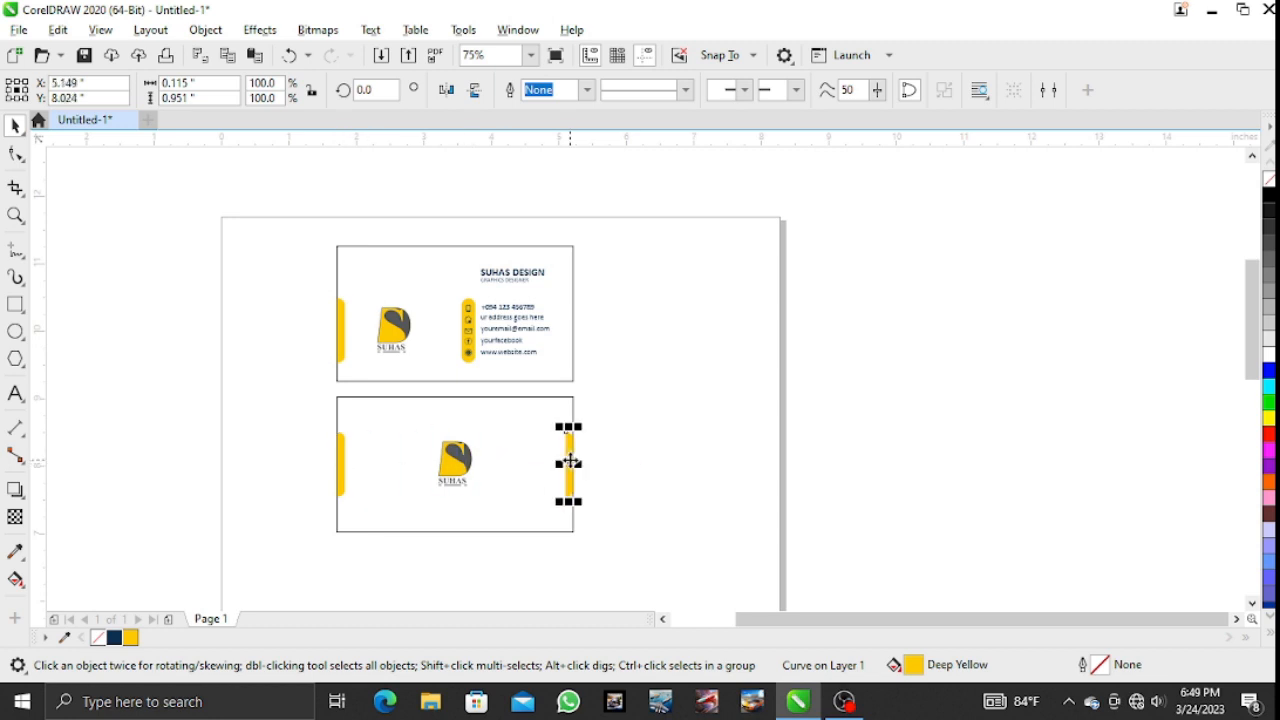
click(447, 91)
click(651, 341)
Select the lower card's objects, then its background rectangle.
scroll(583, 447, up, 3)
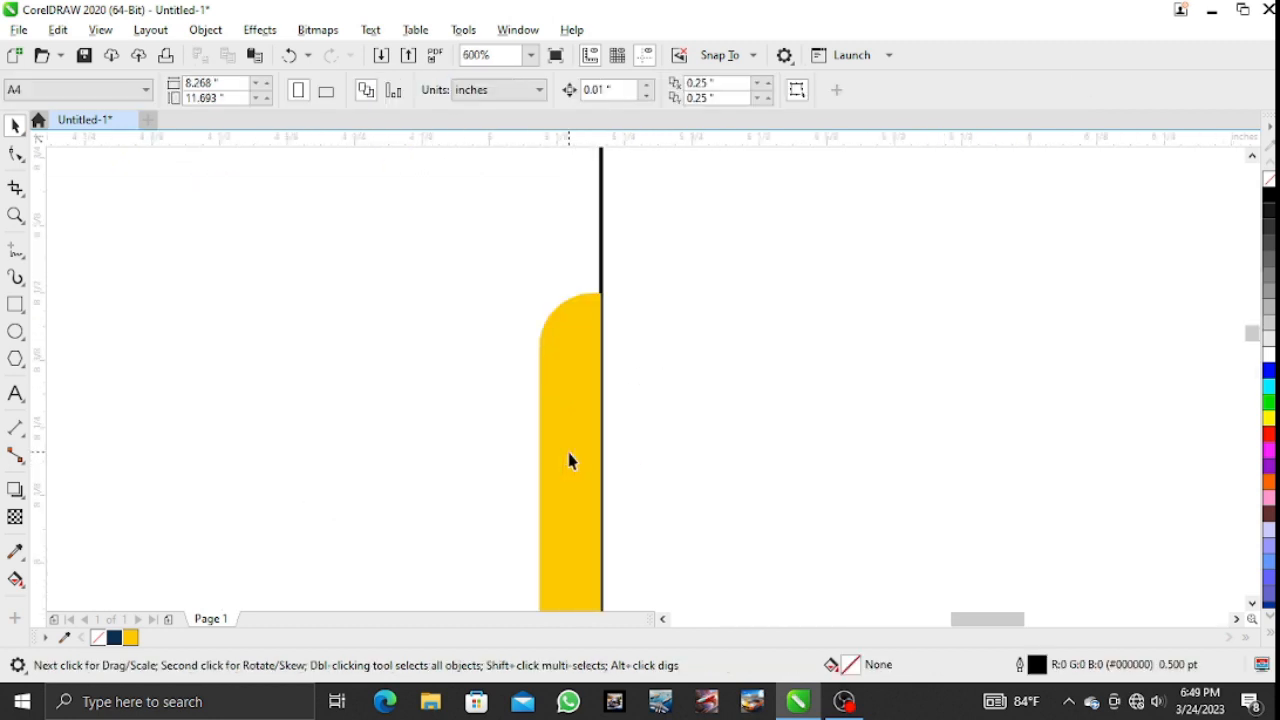
scroll(569, 460, down, 4)
scroll(346, 434, down, 1)
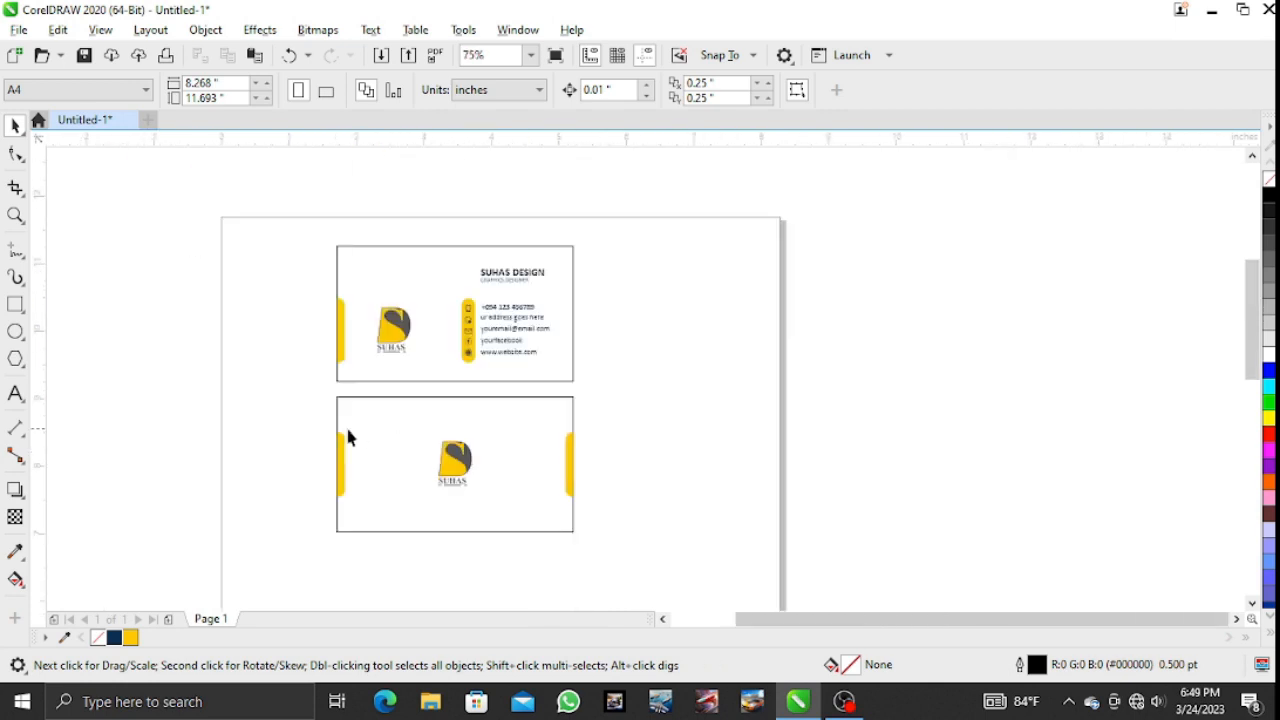
drag(283, 420, 619, 512)
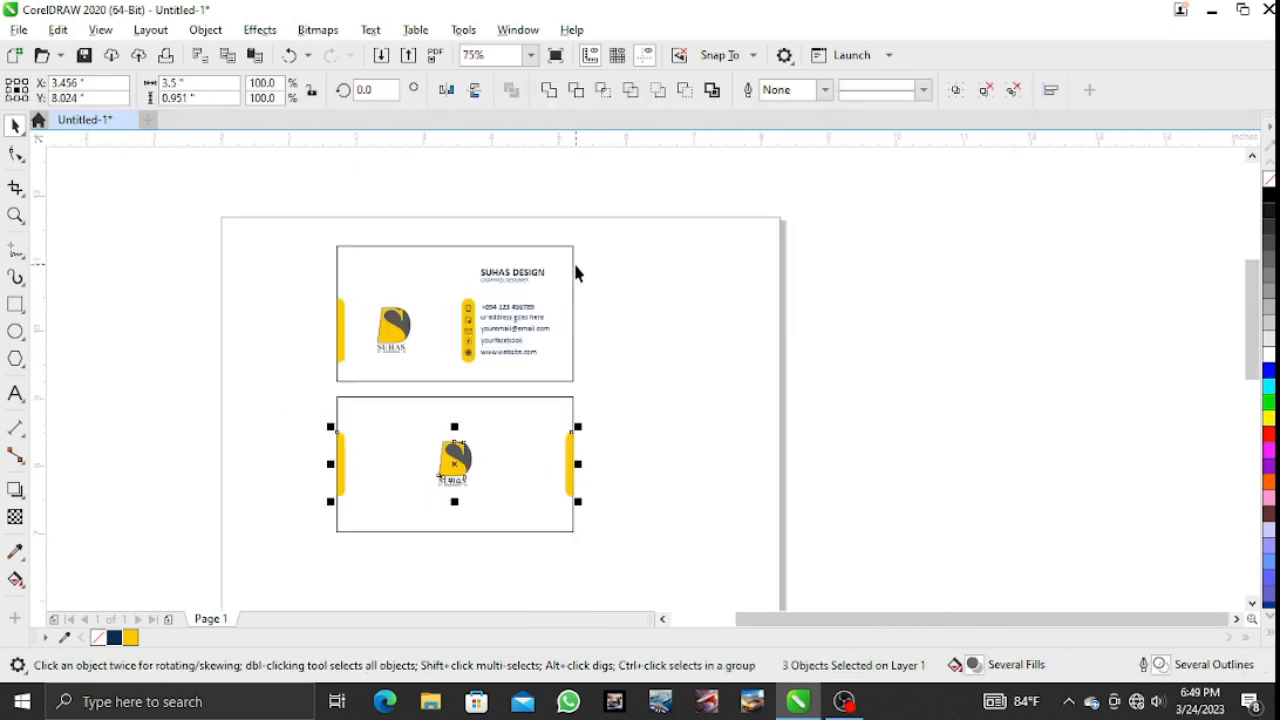
drag(314, 390, 646, 555)
click(662, 448)
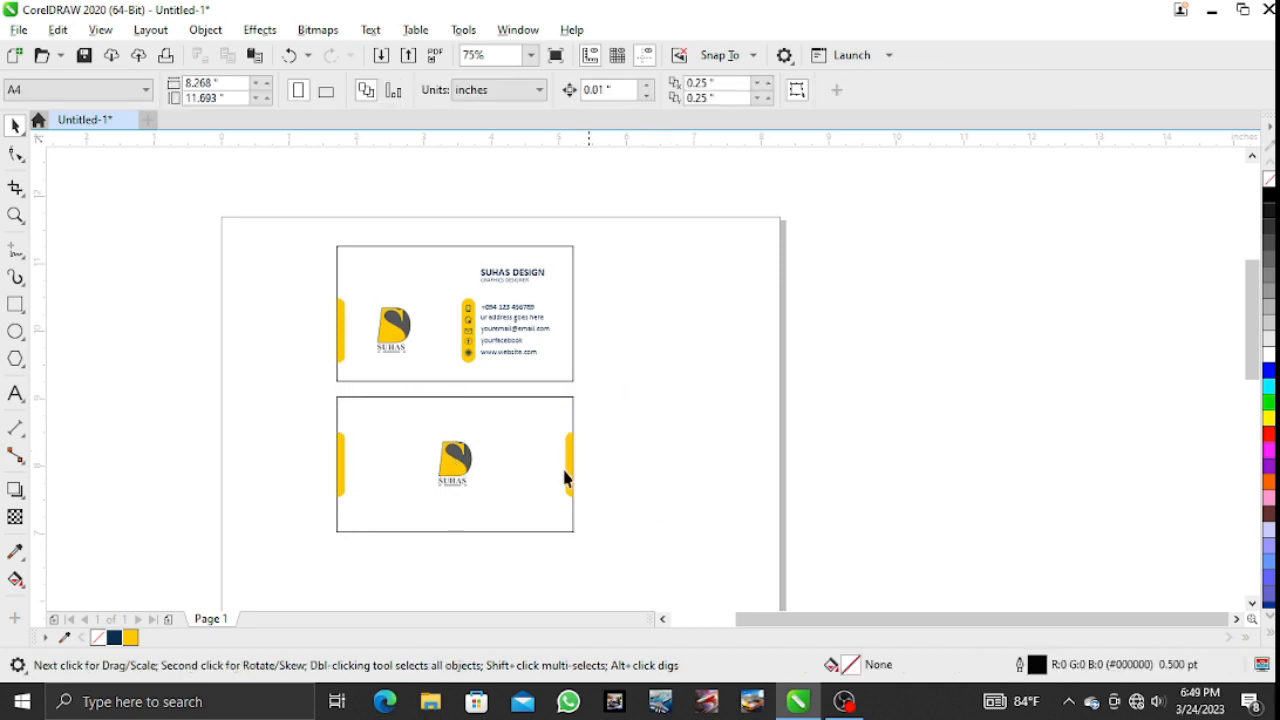
click(457, 511)
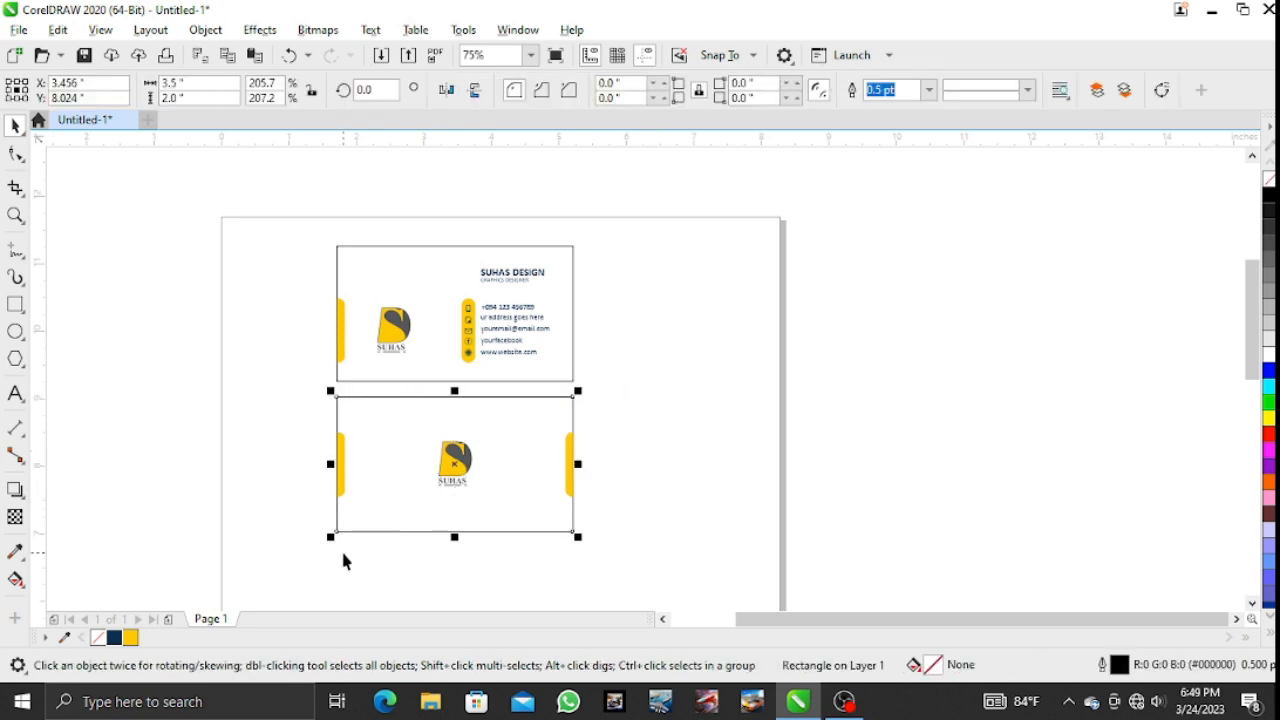
Fill the lower card's background rectangle with Deep Yellow.
scroll(397, 511, up, 2)
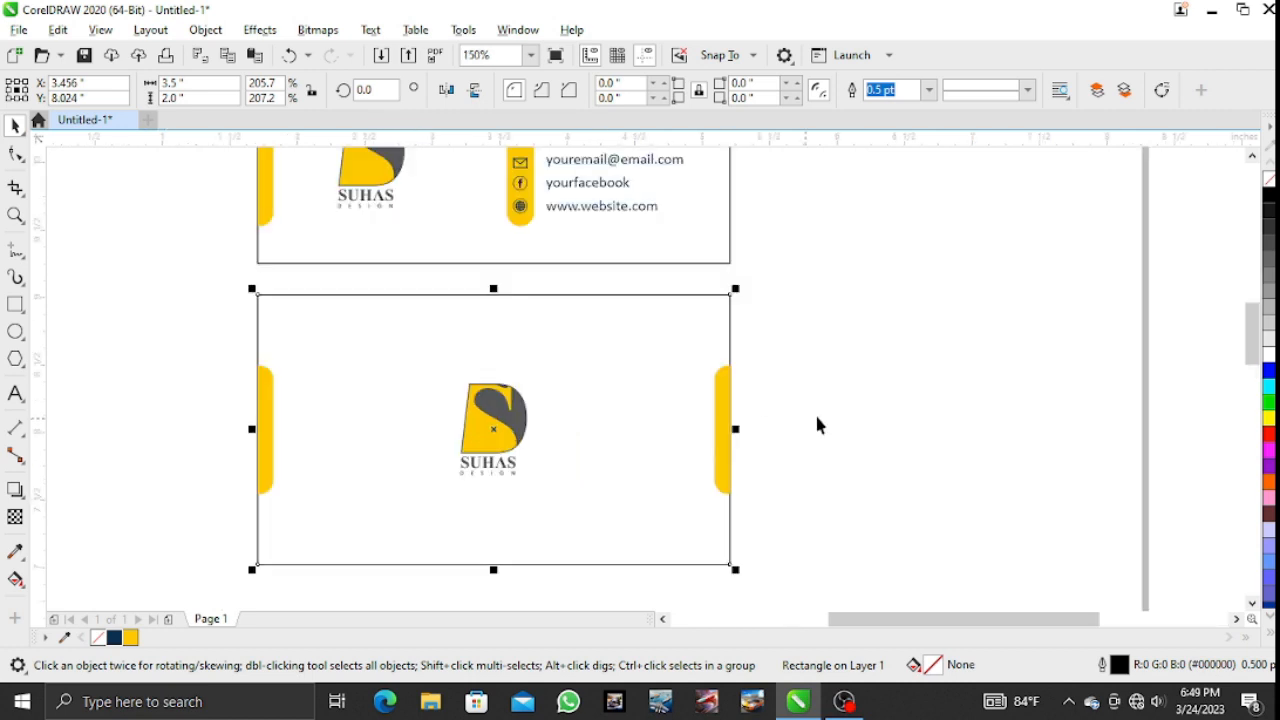
click(805, 458)
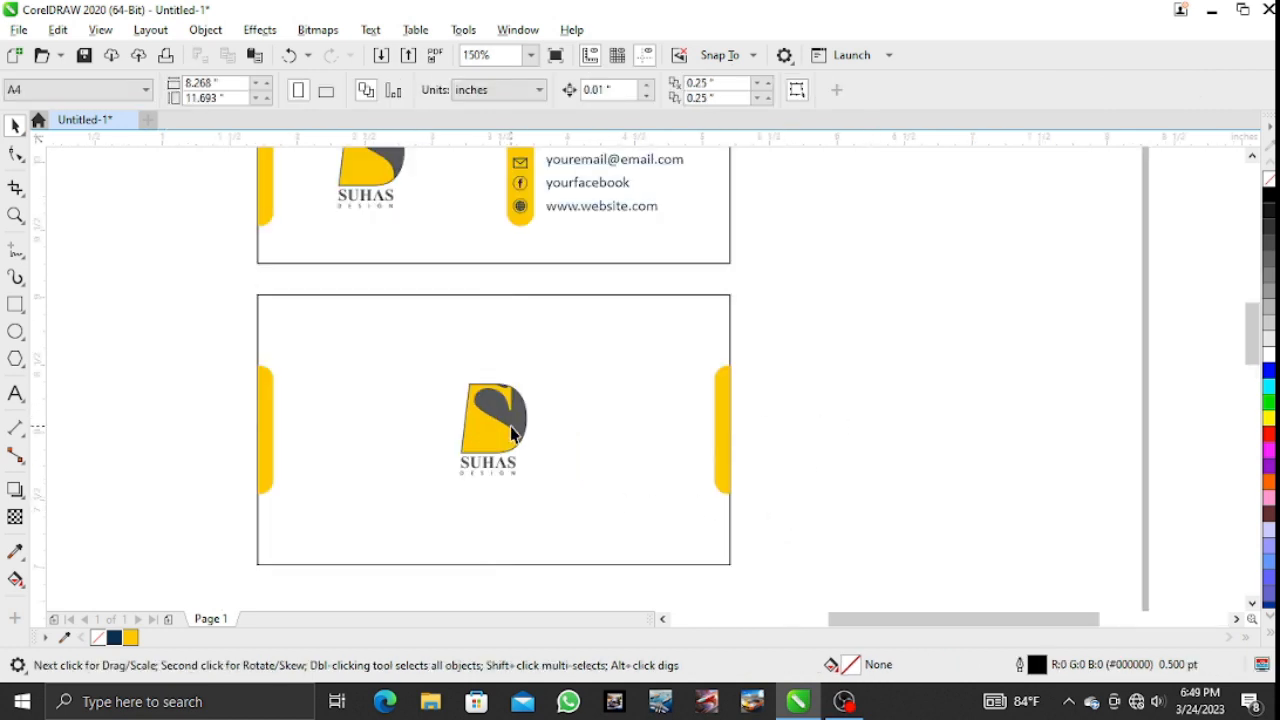
click(403, 463)
click(130, 637)
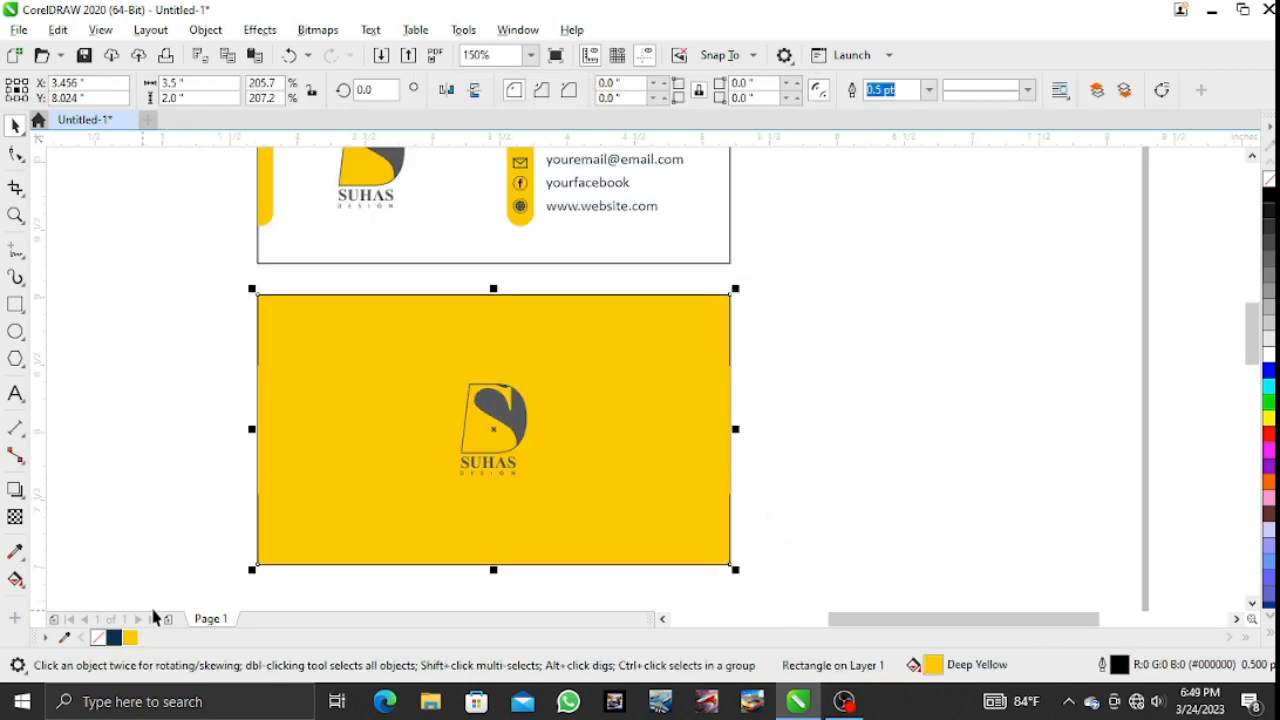
Recolor the left and right side tabs dark blue.
drag(166, 328, 334, 521)
click(114, 637)
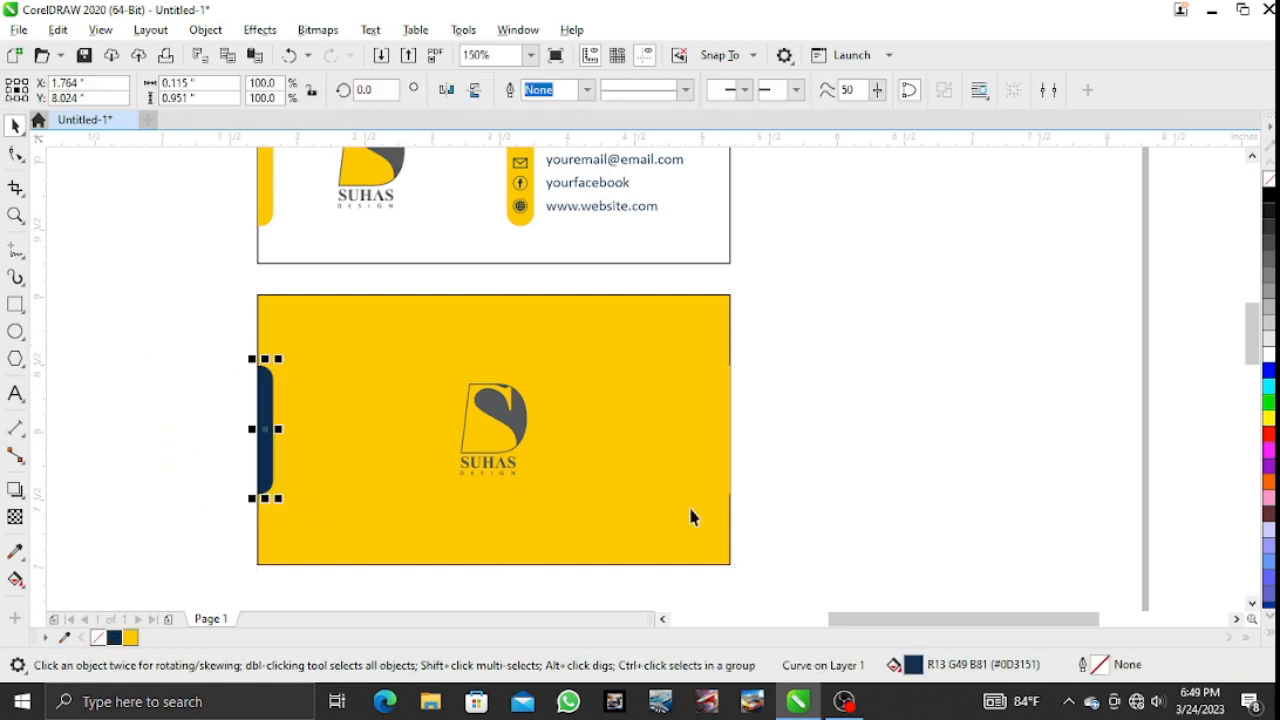
drag(850, 326, 630, 548)
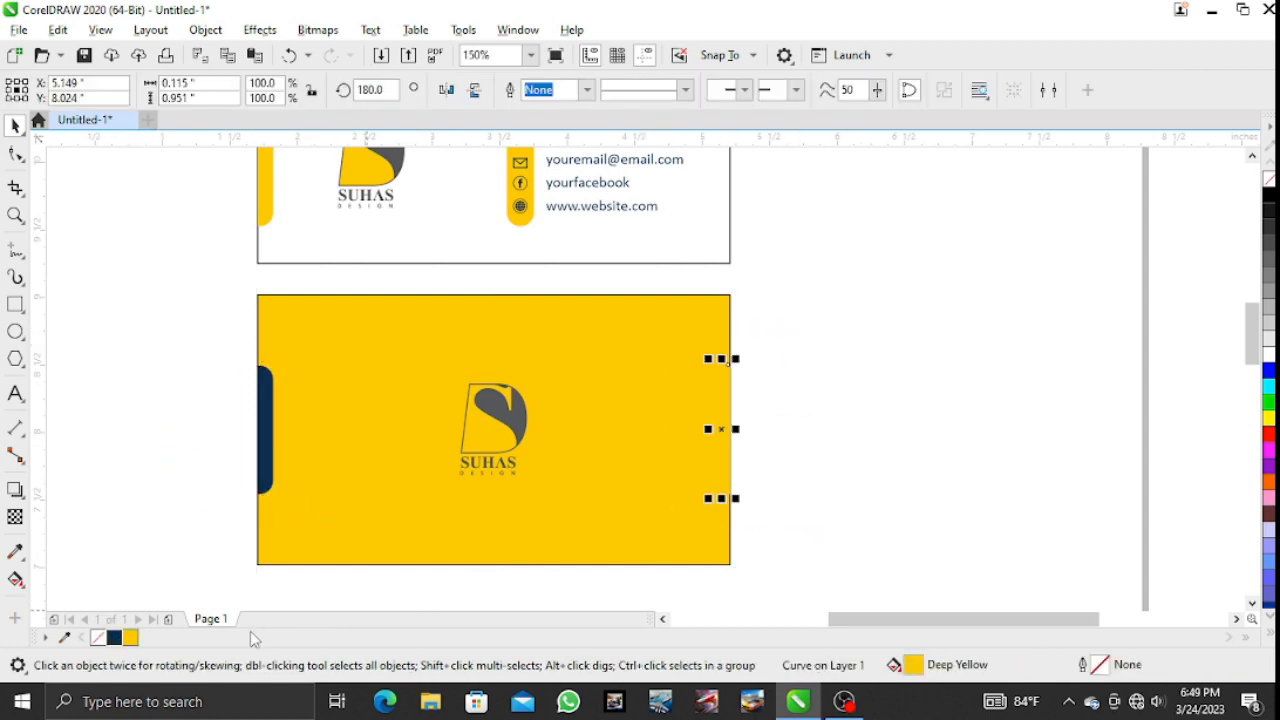
click(117, 638)
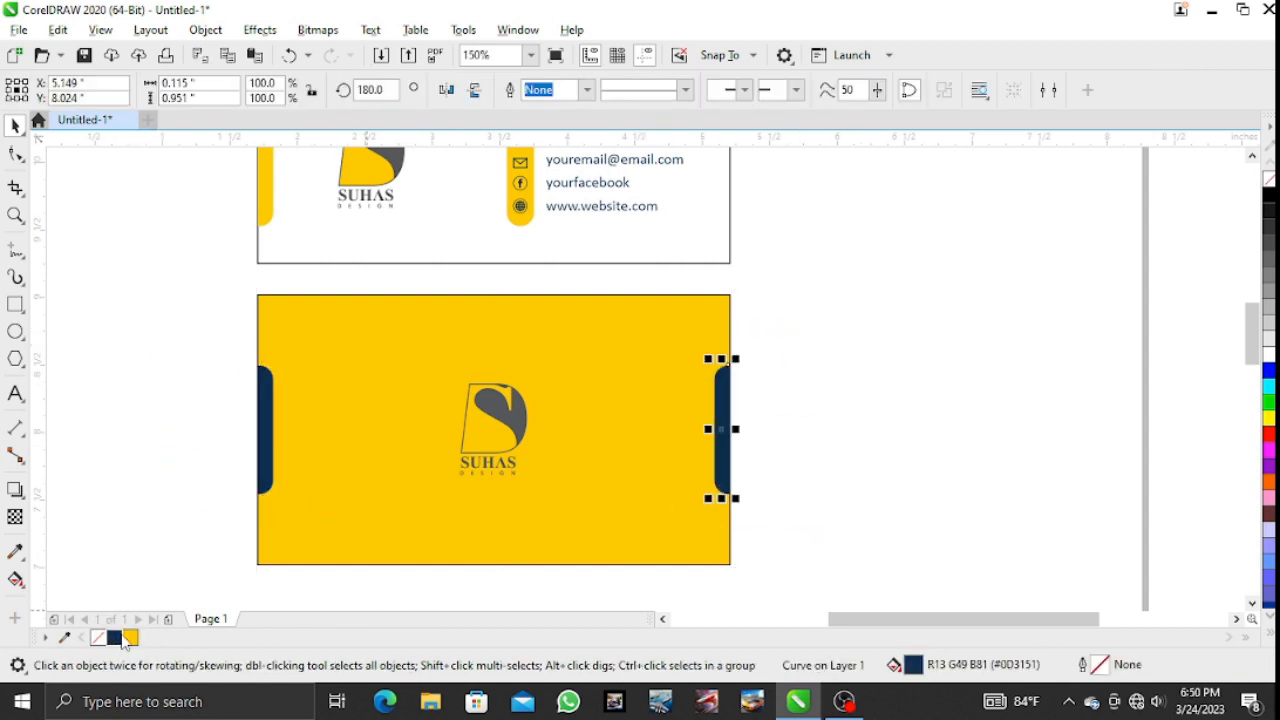
click(848, 317)
scroll(848, 317, down, 2)
click(769, 314)
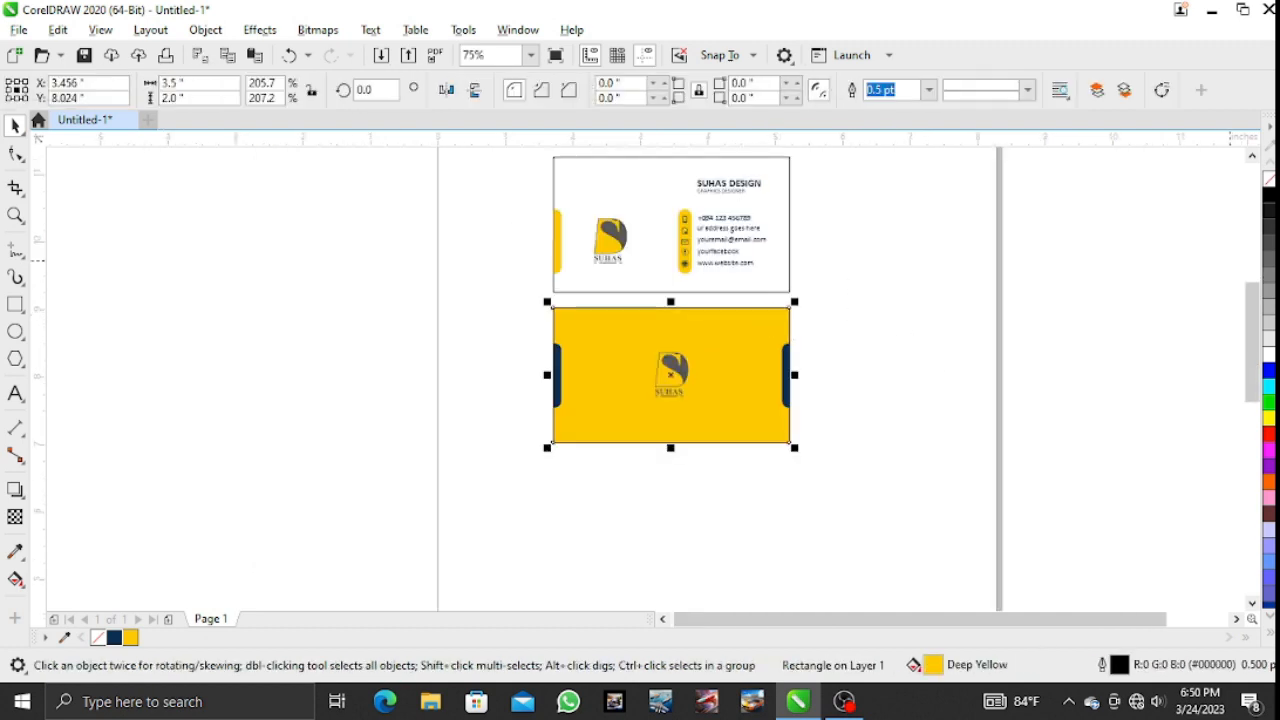
Select the white front card rectangle and set its outline to No Color.
click(885, 256)
click(651, 188)
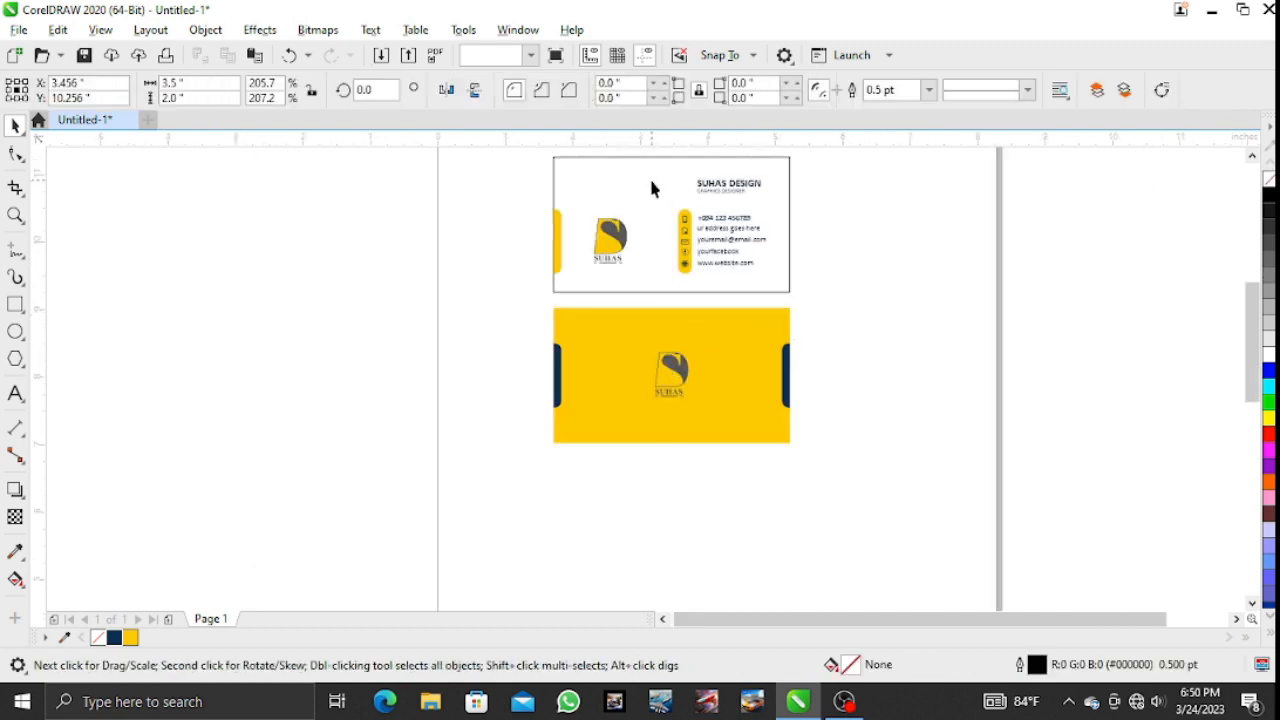
right_click(1268, 179)
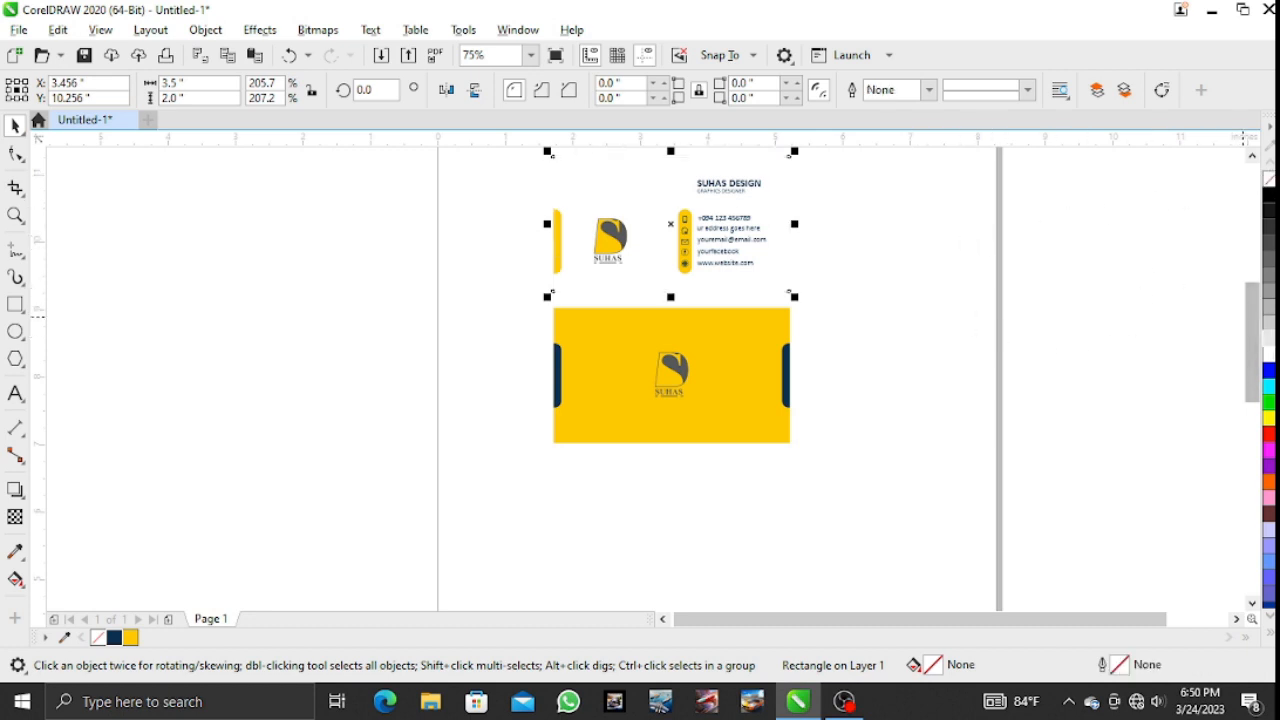
click(1007, 275)
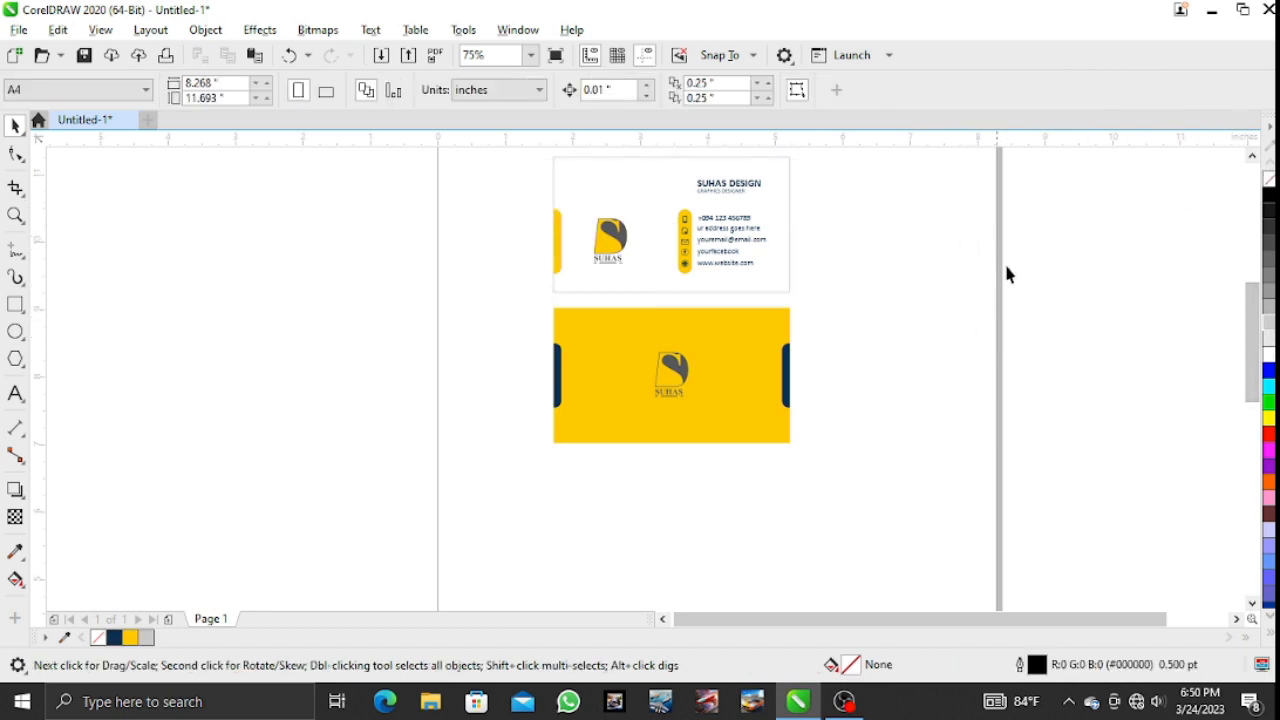
click(1251, 156)
scroll(1096, 210, up, 1)
scroll(1096, 210, down, 1)
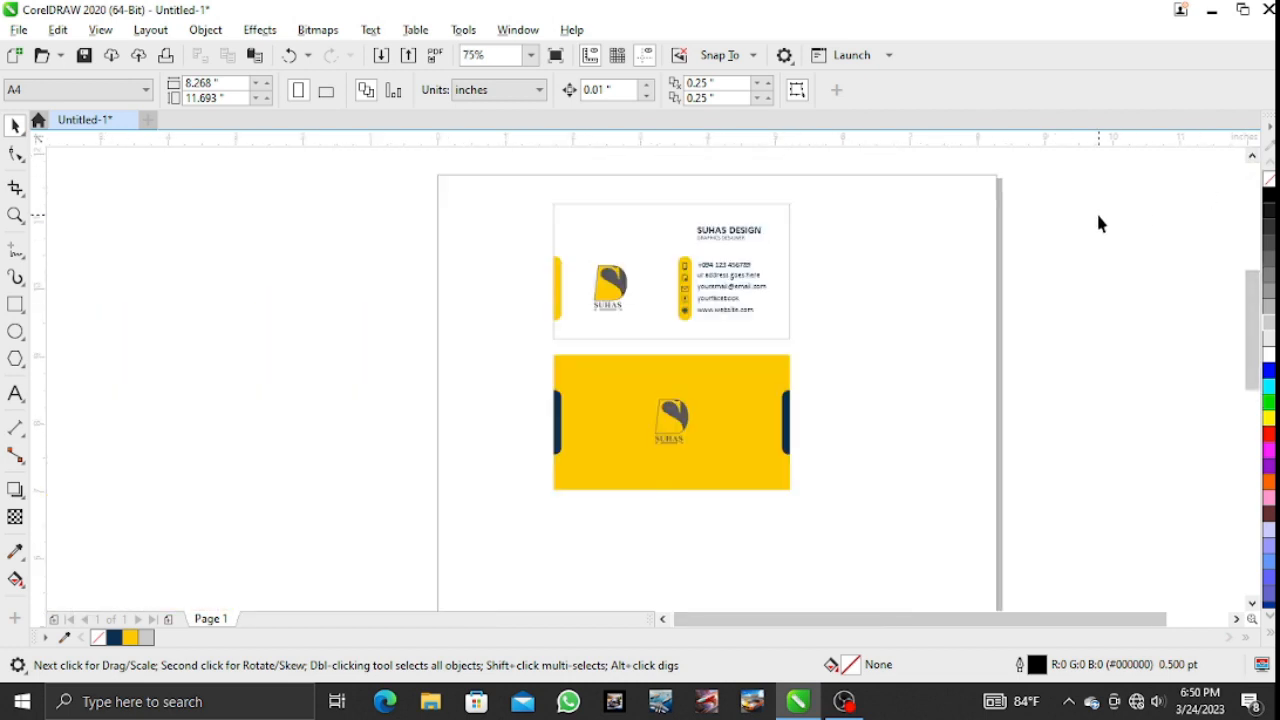
scroll(1252, 230, up, 2)
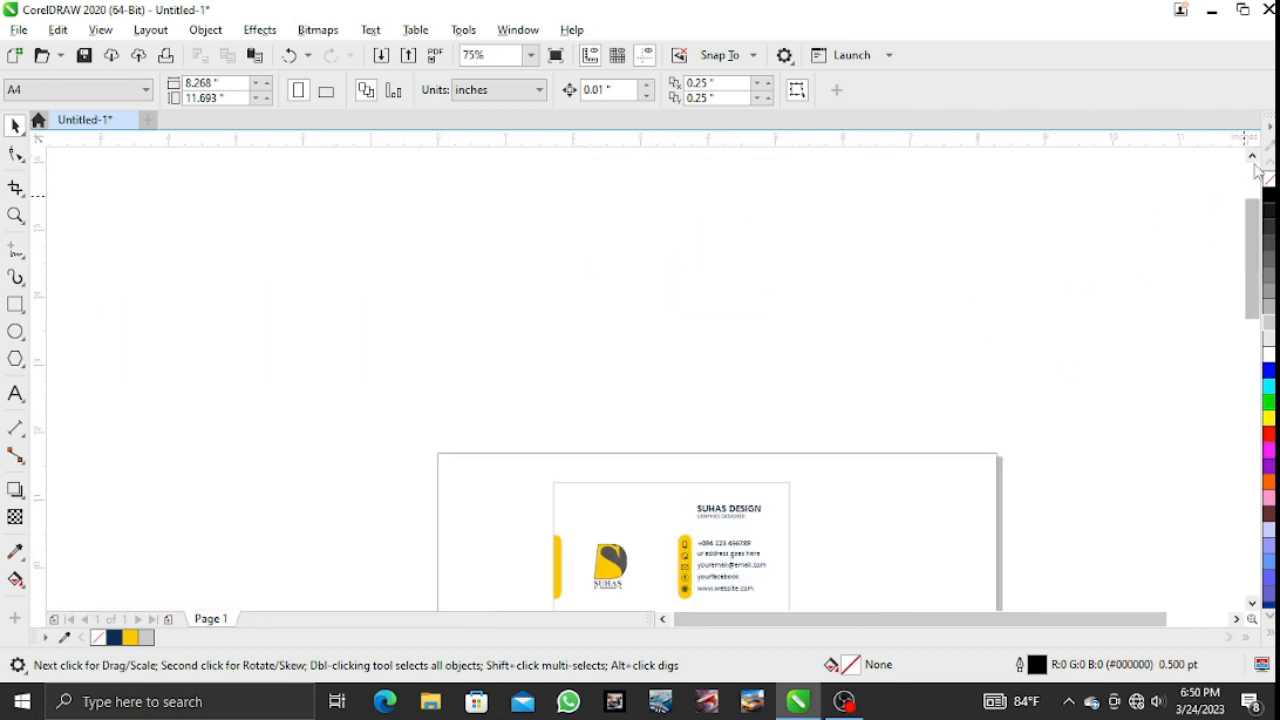
scroll(1256, 276, down, 2)
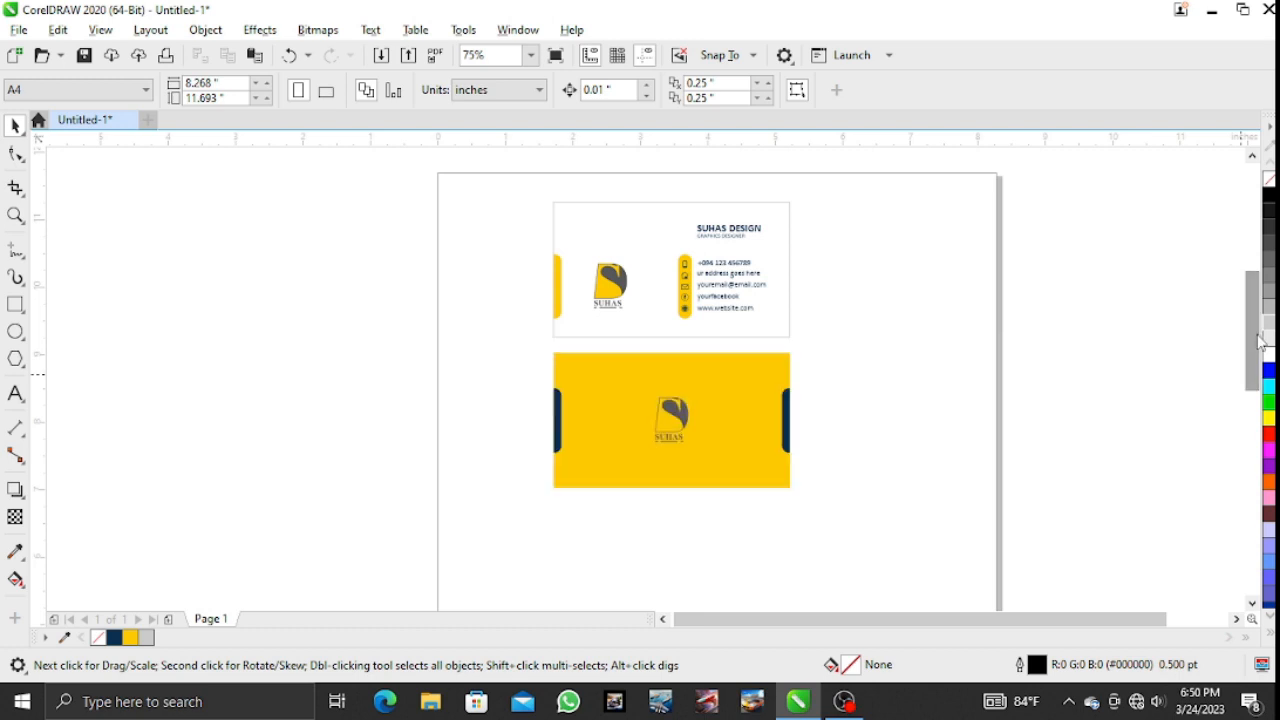
scroll(1255, 290, up, 1)
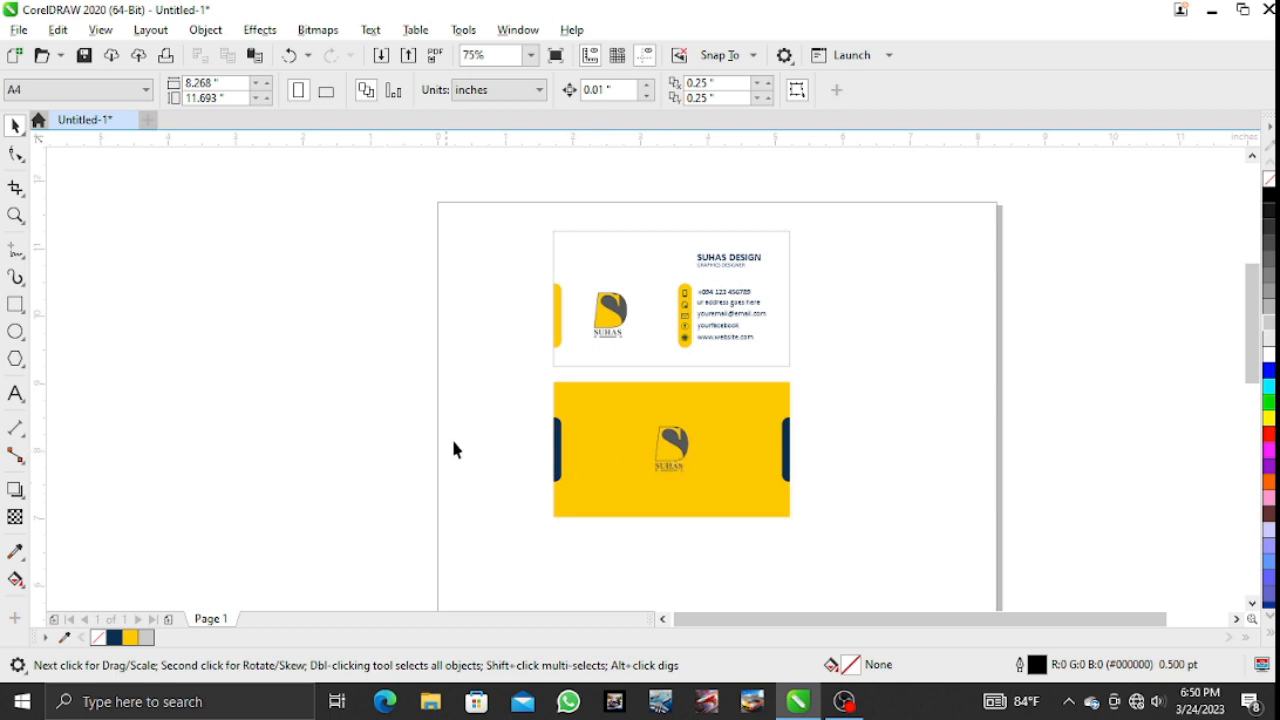
Sample the logo's dark grey and apply it to the left and right side tabs.
drag(614, 493, 614, 493)
click(15, 551)
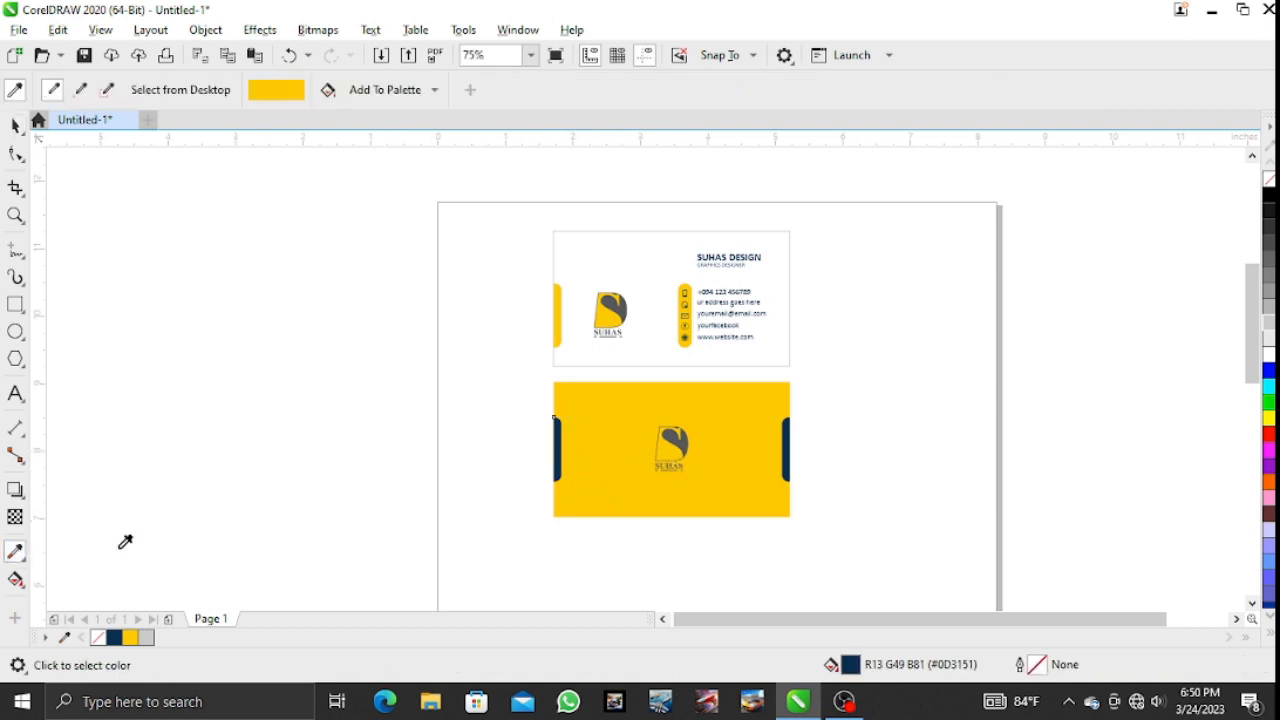
click(614, 318)
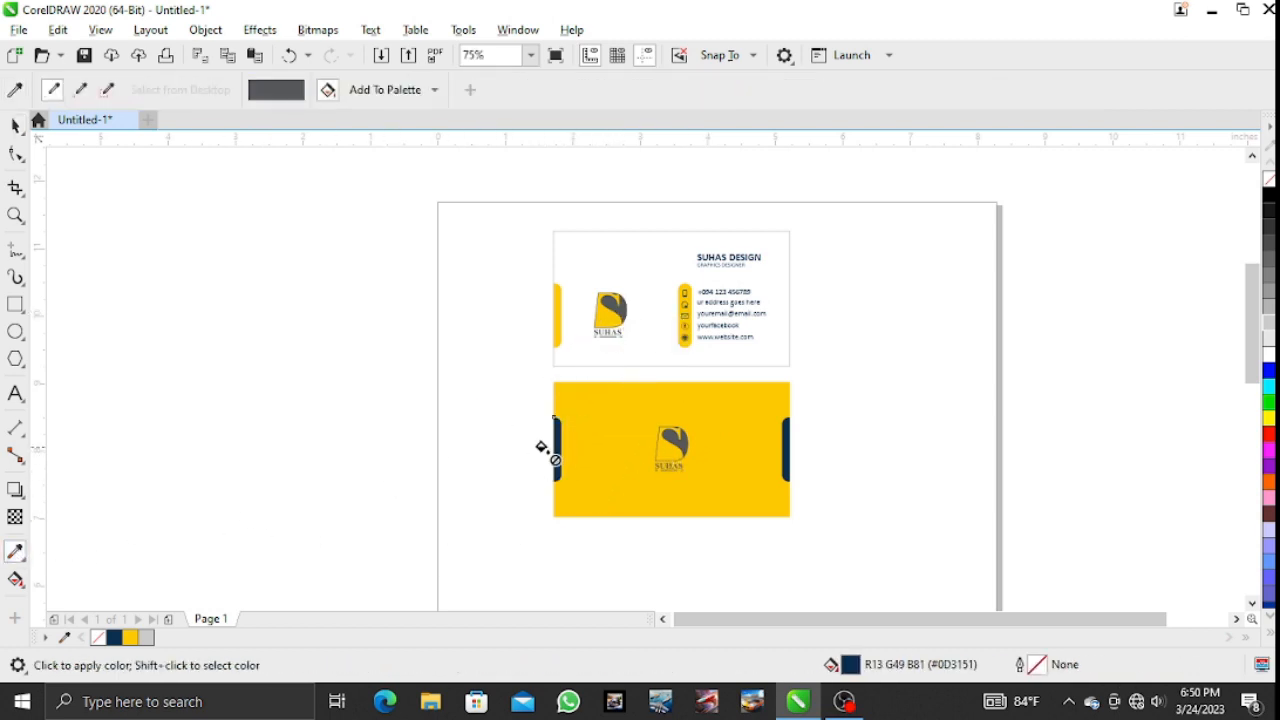
scroll(550, 449, up, 5)
click(620, 442)
scroll(626, 428, down, 4)
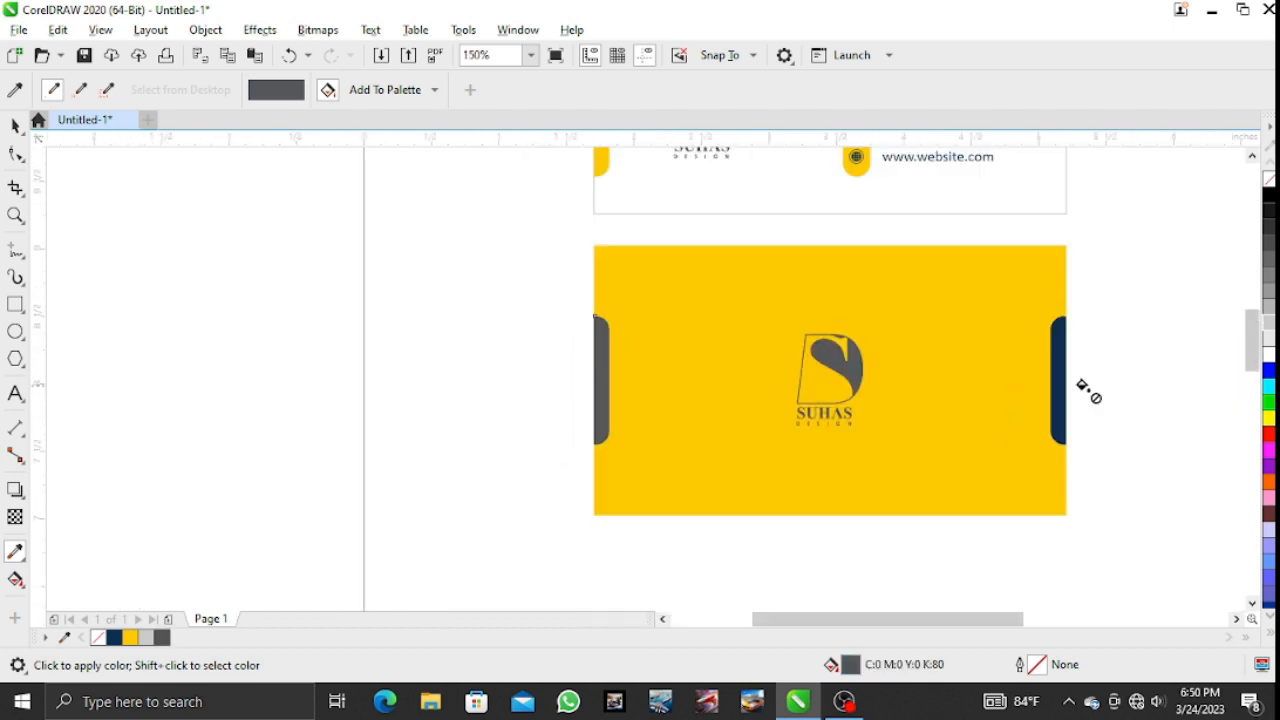
click(1053, 353)
scroll(908, 400, down, 2)
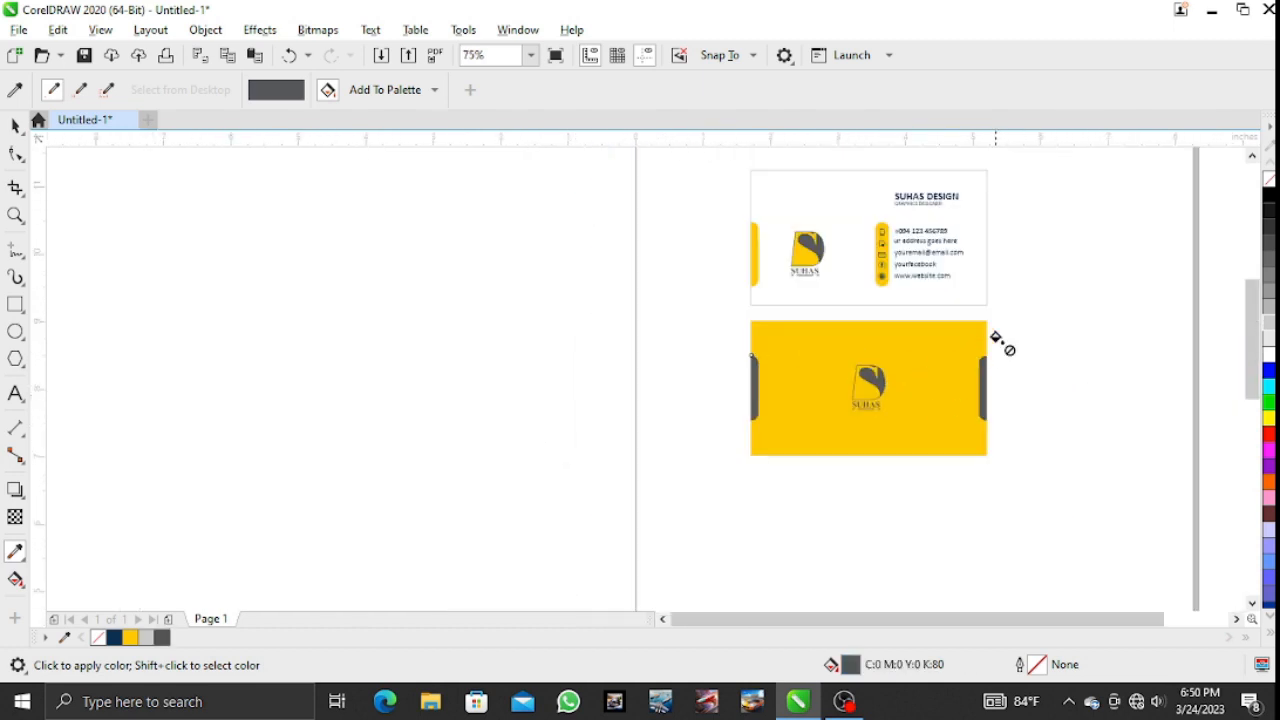
Return to the Pick tool and deselect the recoloured left tab.
click(1252, 156)
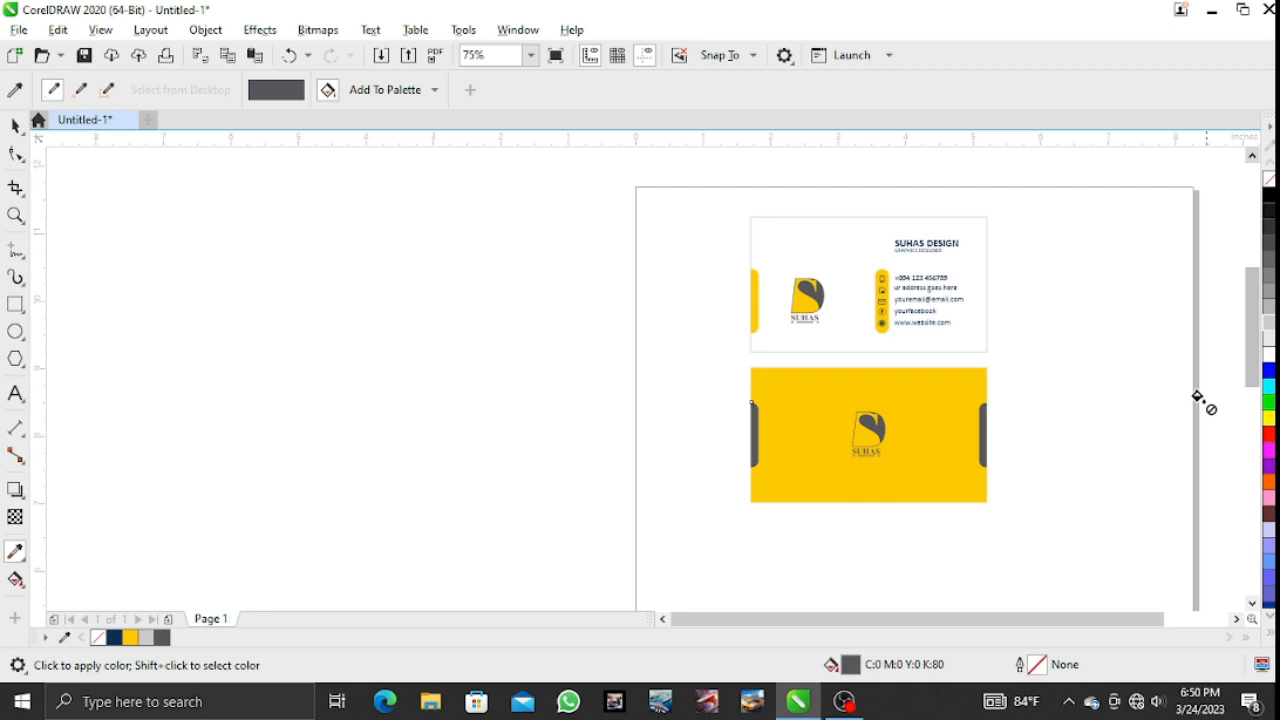
click(1238, 620)
click(1238, 620)
click(1238, 620)
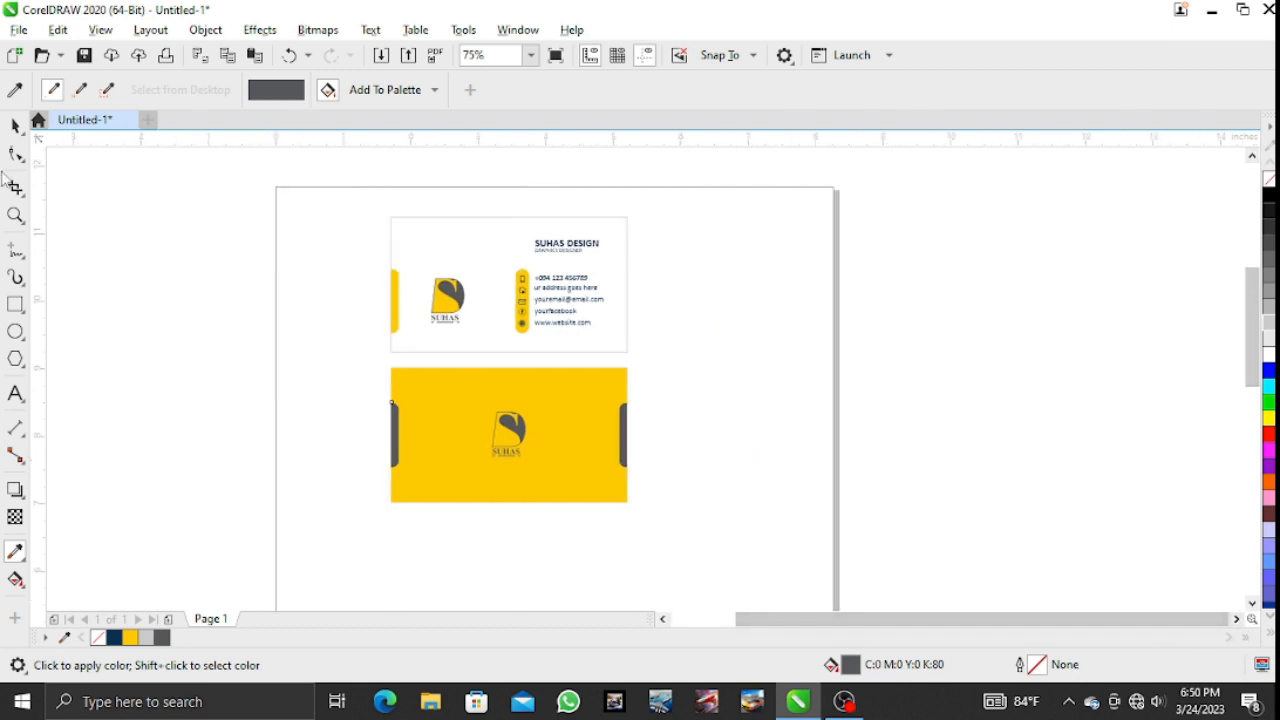
click(15, 125)
click(722, 367)
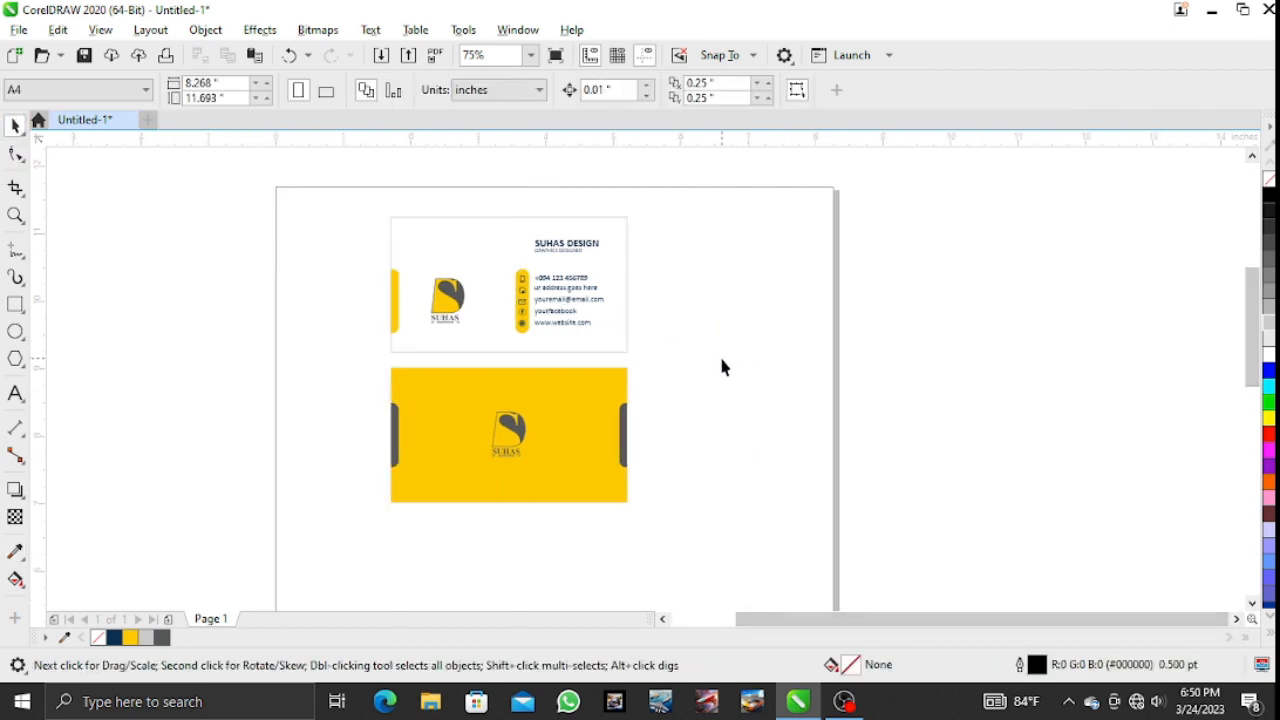